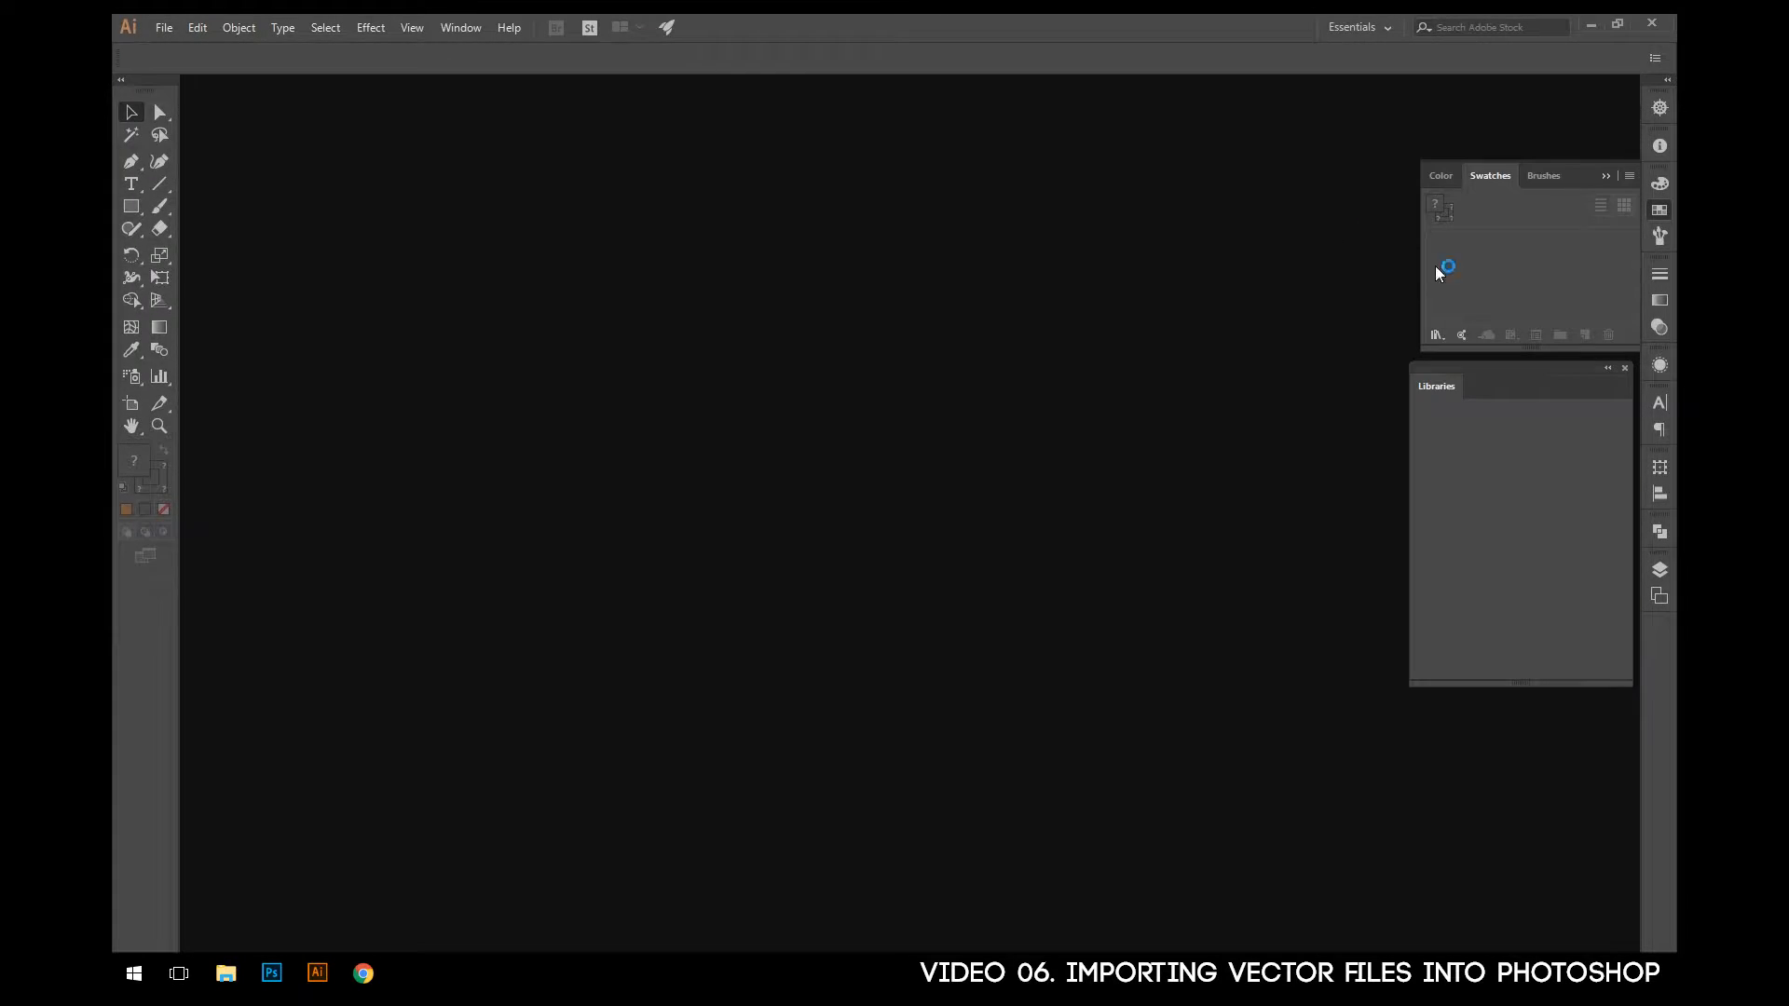
- Switch to File Explorer and select Omega_Watches_logo in the 04 importing folder under OBS, Photoshop, Intro, 01 creat a document
click(1591, 25)
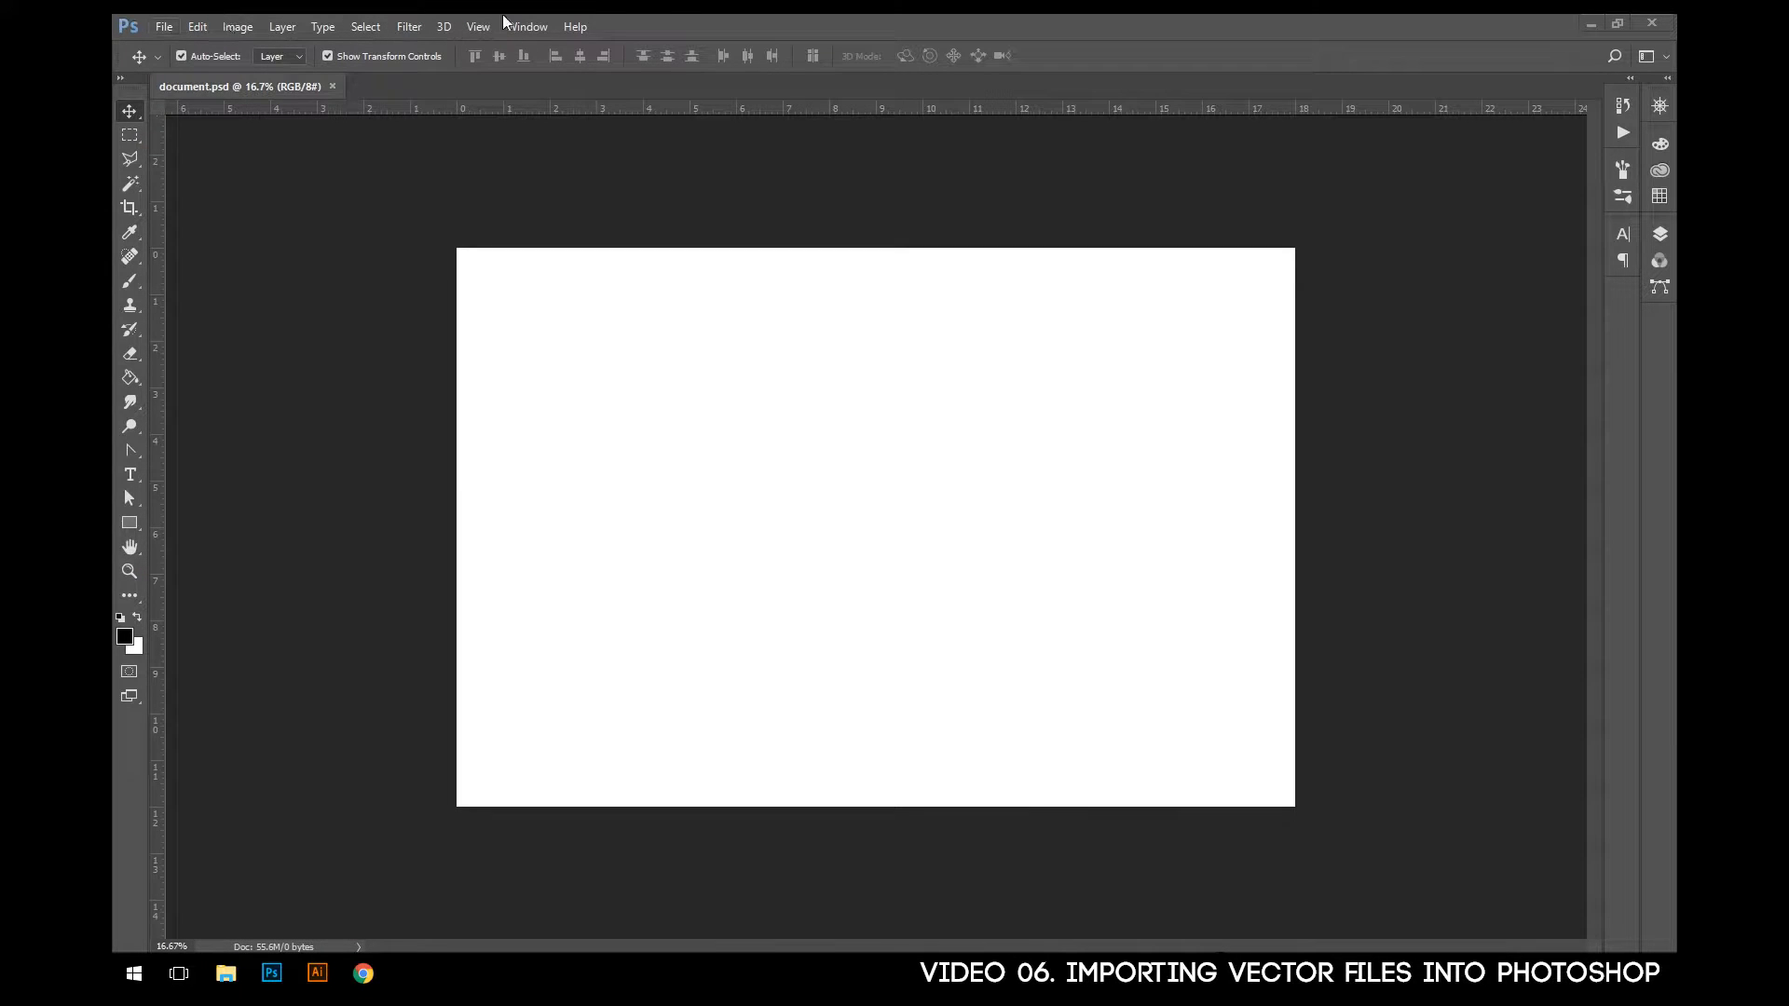
click(227, 974)
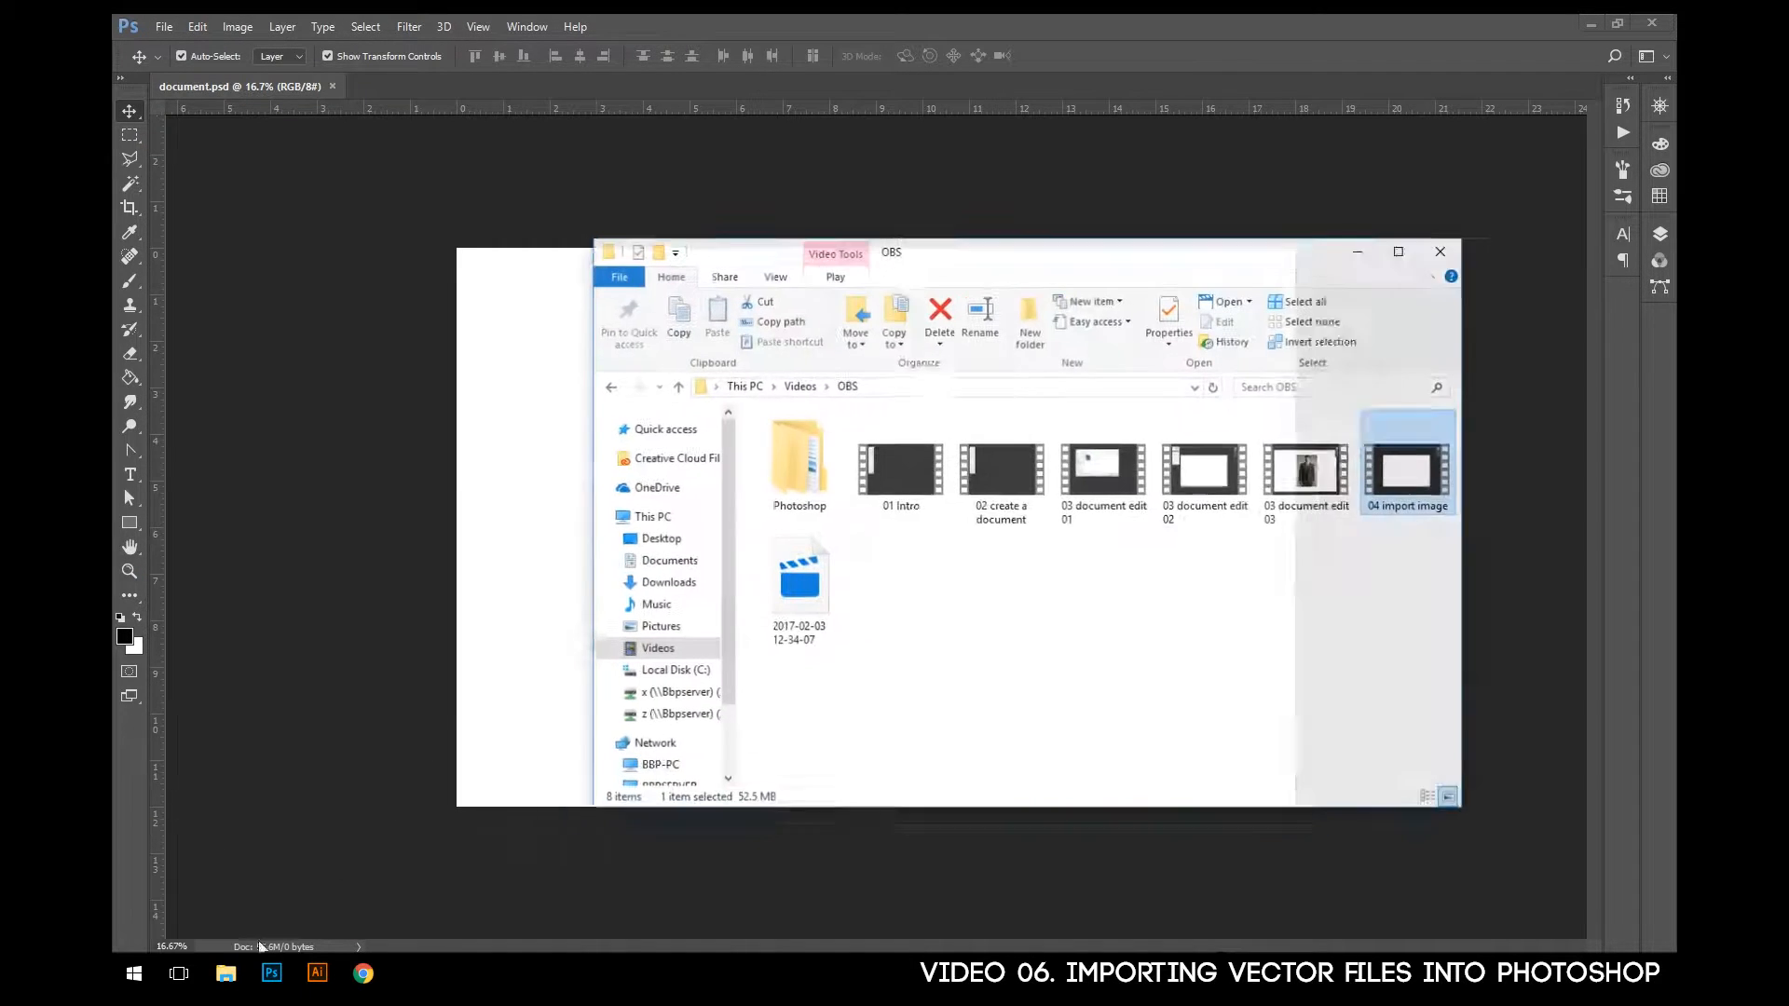
double_click(813, 455)
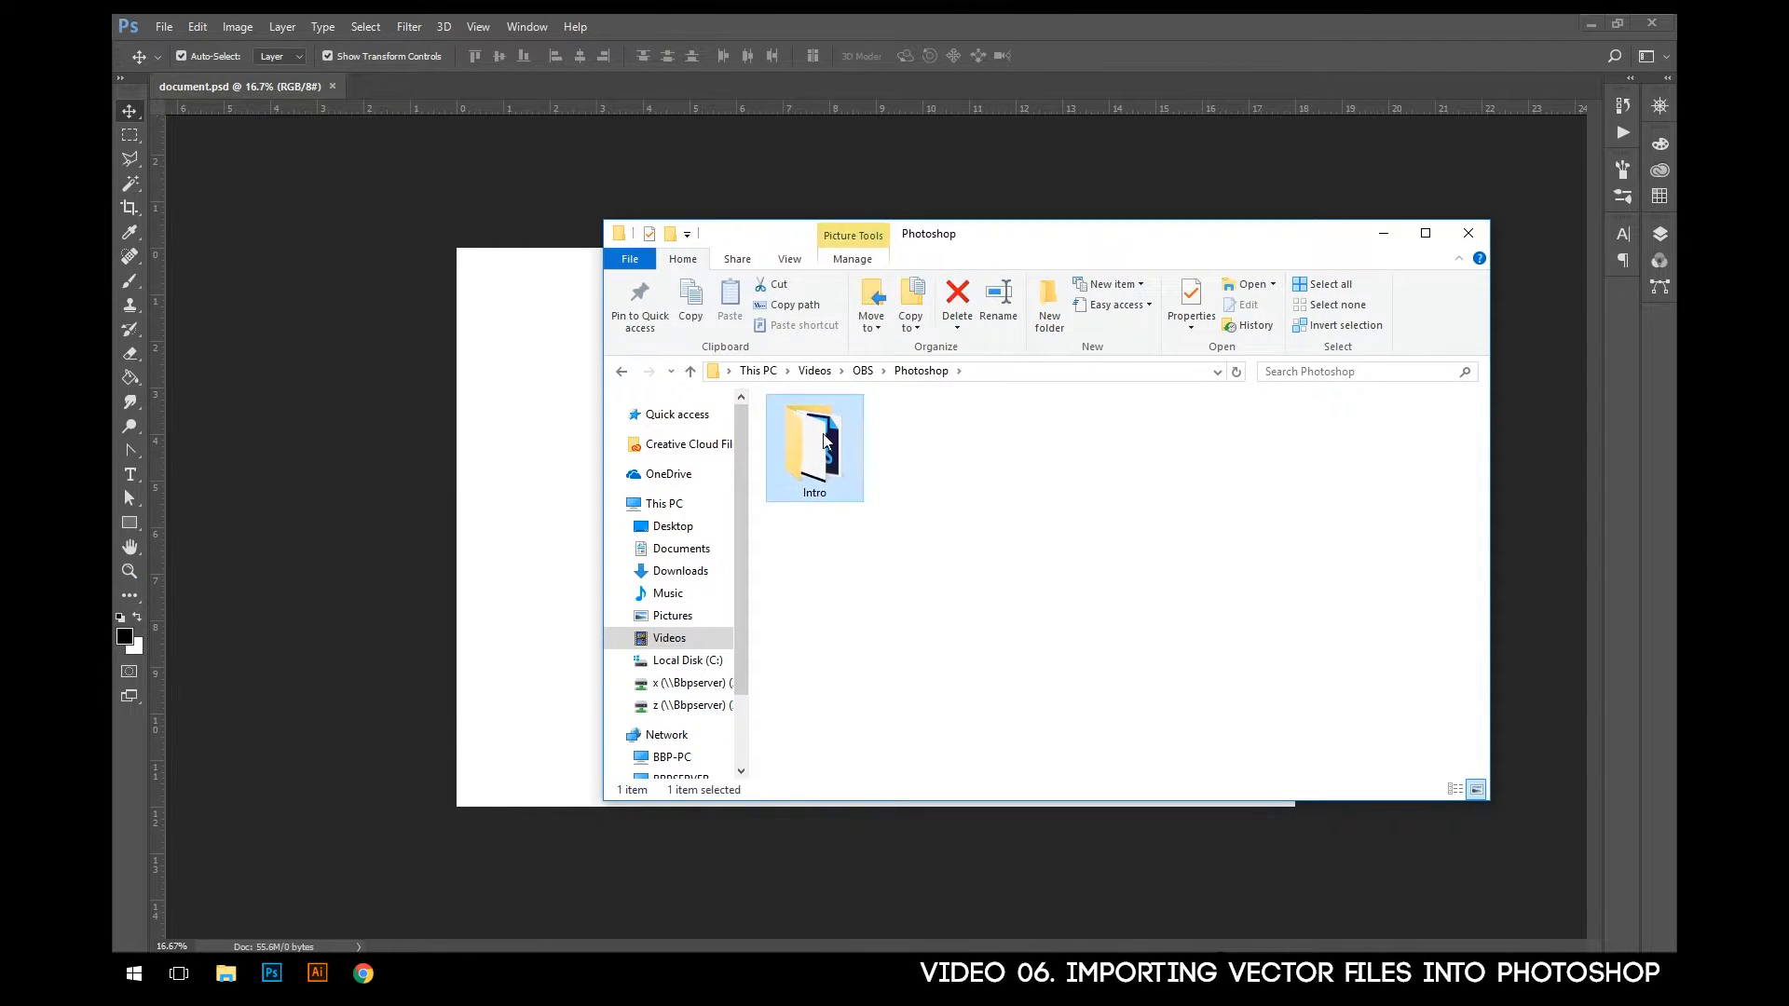
double_click(818, 456)
double_click(822, 450)
double_click(826, 445)
click(1023, 452)
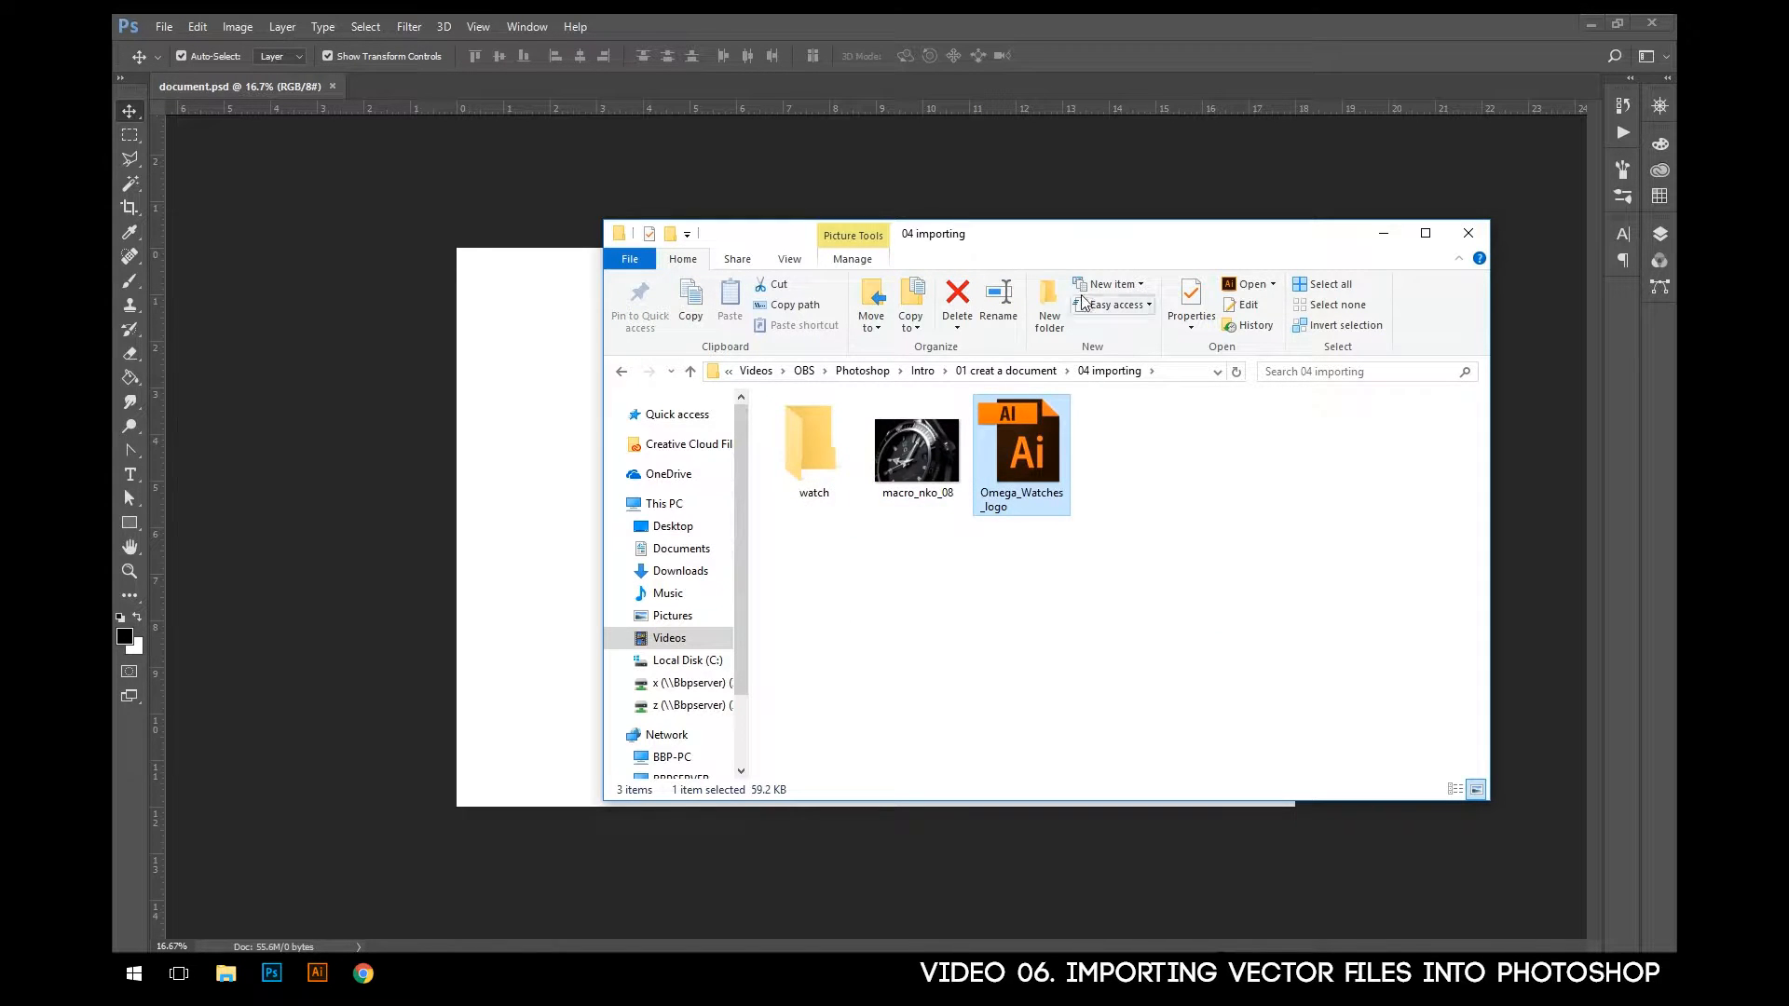
- Open the Omega_Watches_logo file in Photoshop as a separate document, bringing up its PDF import options
drag(1131, 247, 1126, 328)
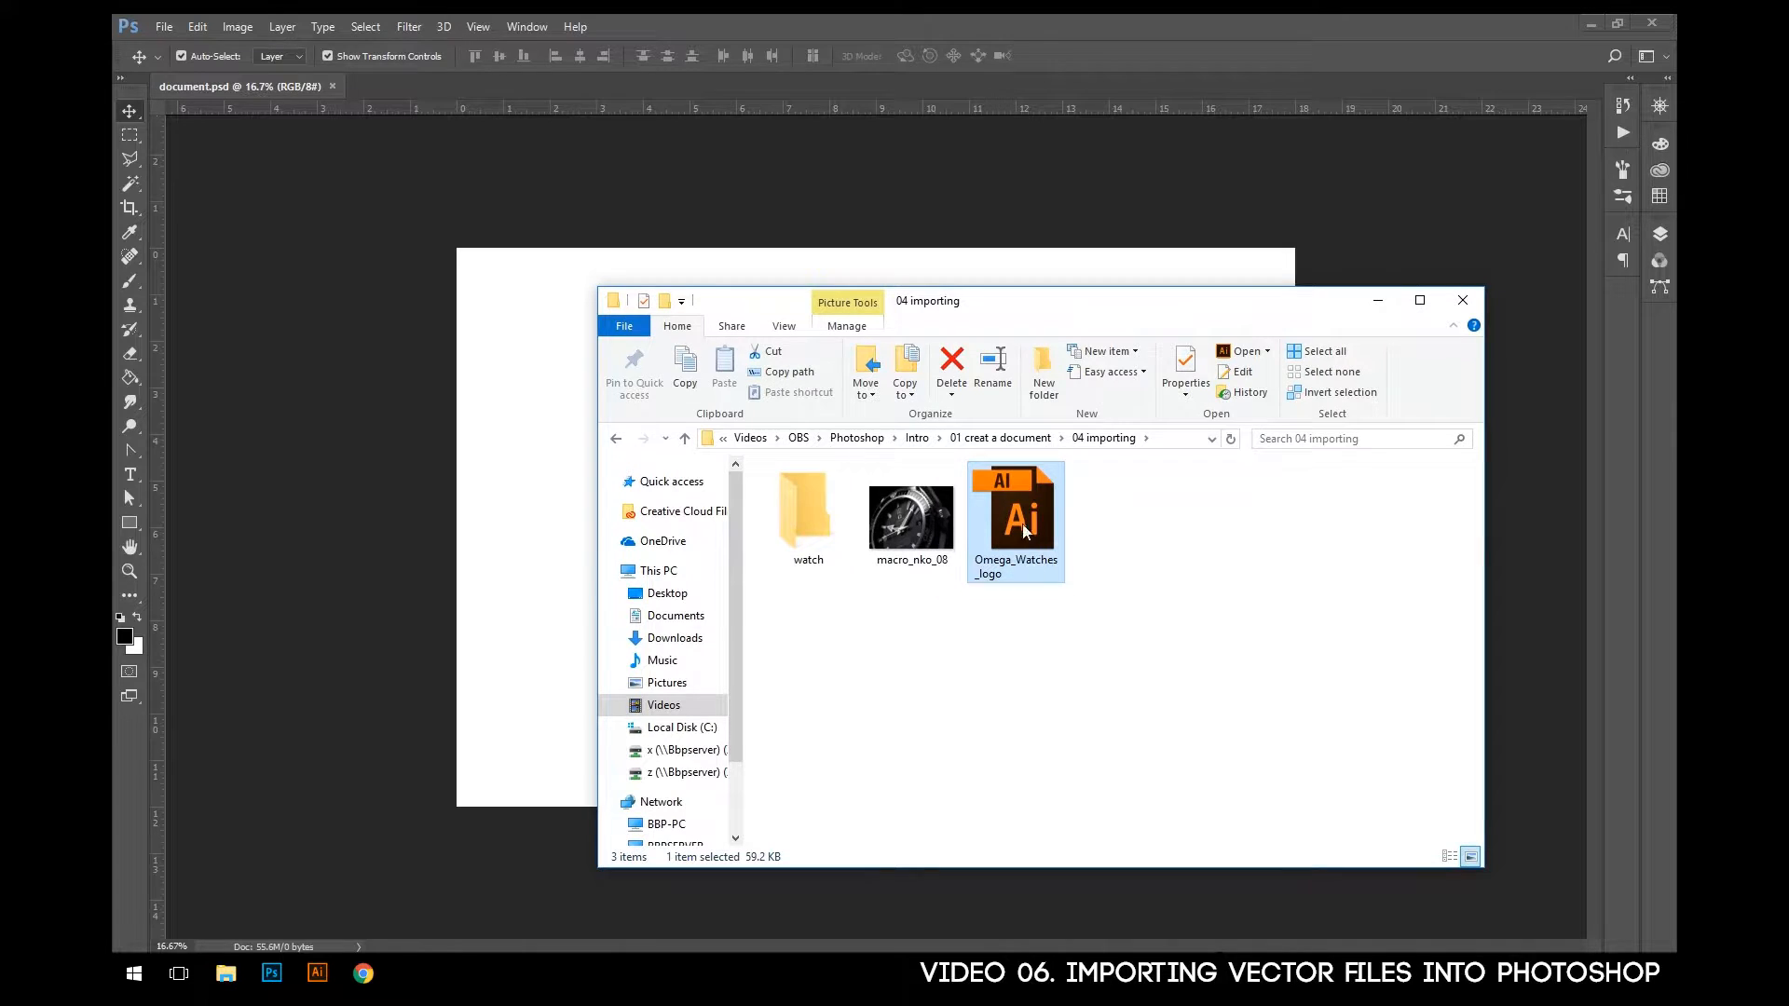
drag(1020, 554, 1085, 540)
drag(1059, 442, 1137, 31)
drag(1181, 28, 1187, 28)
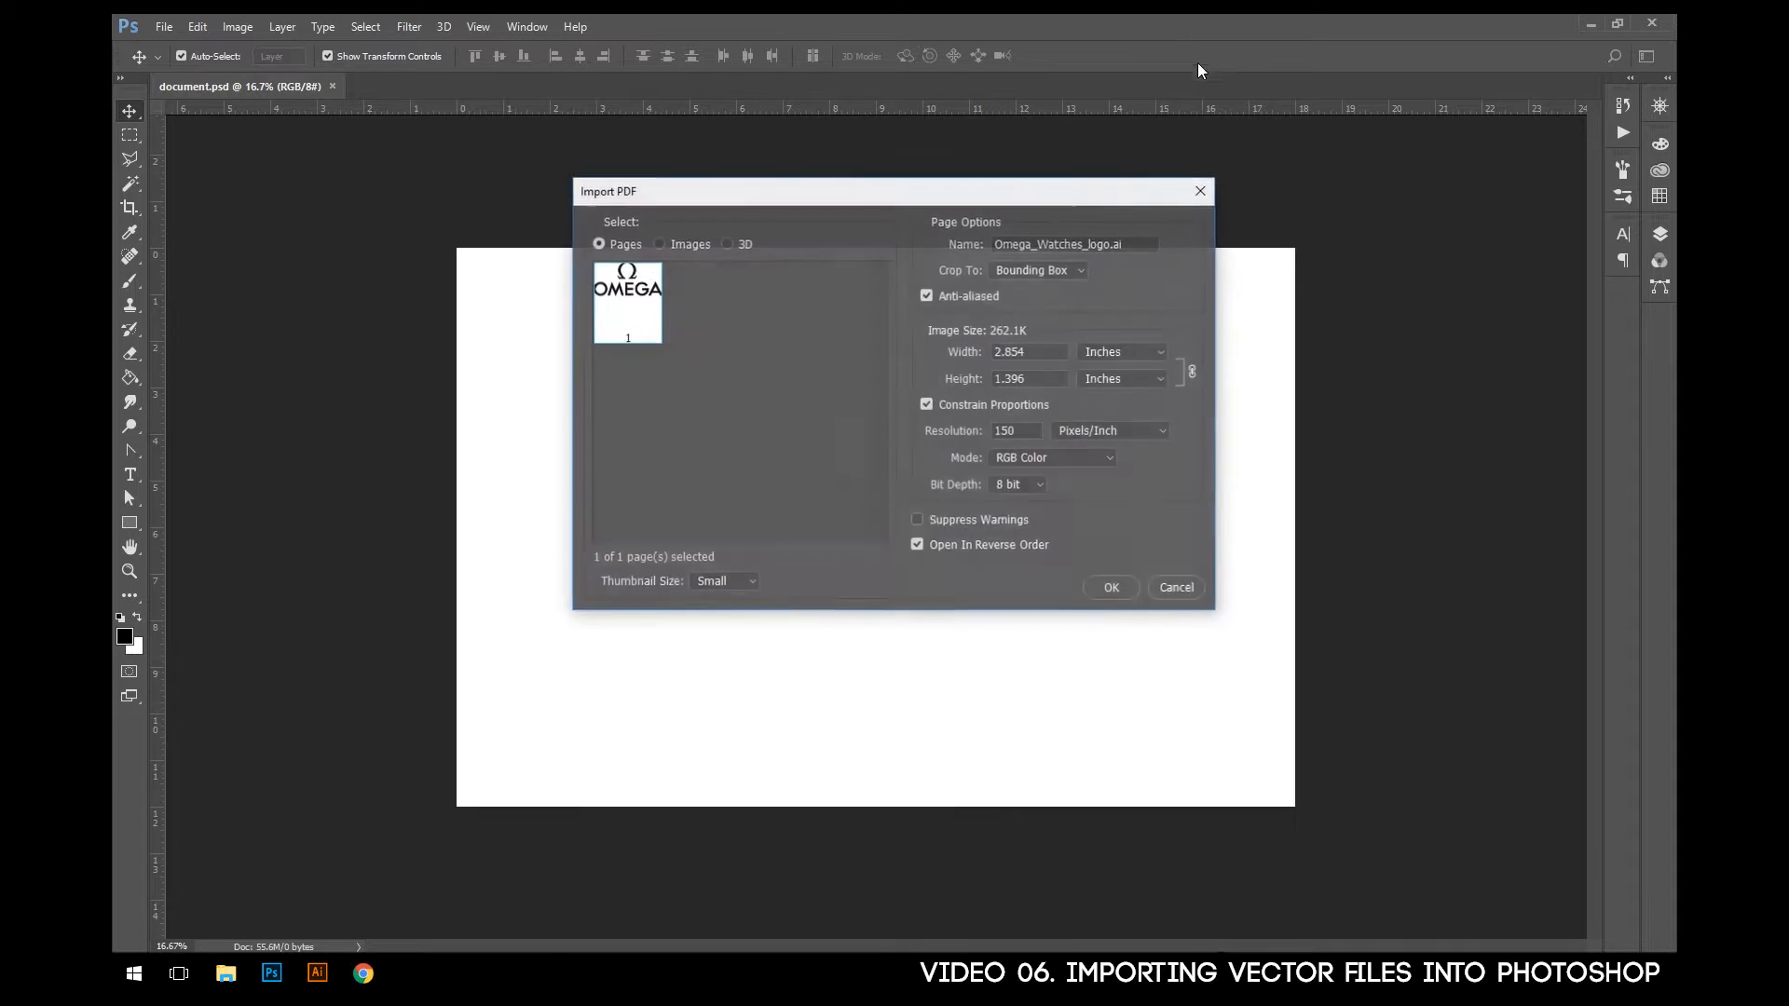
- Set the logo's import width to 16 inches and its resolution to 300 pixels/inch
drag(781, 191, 744, 195)
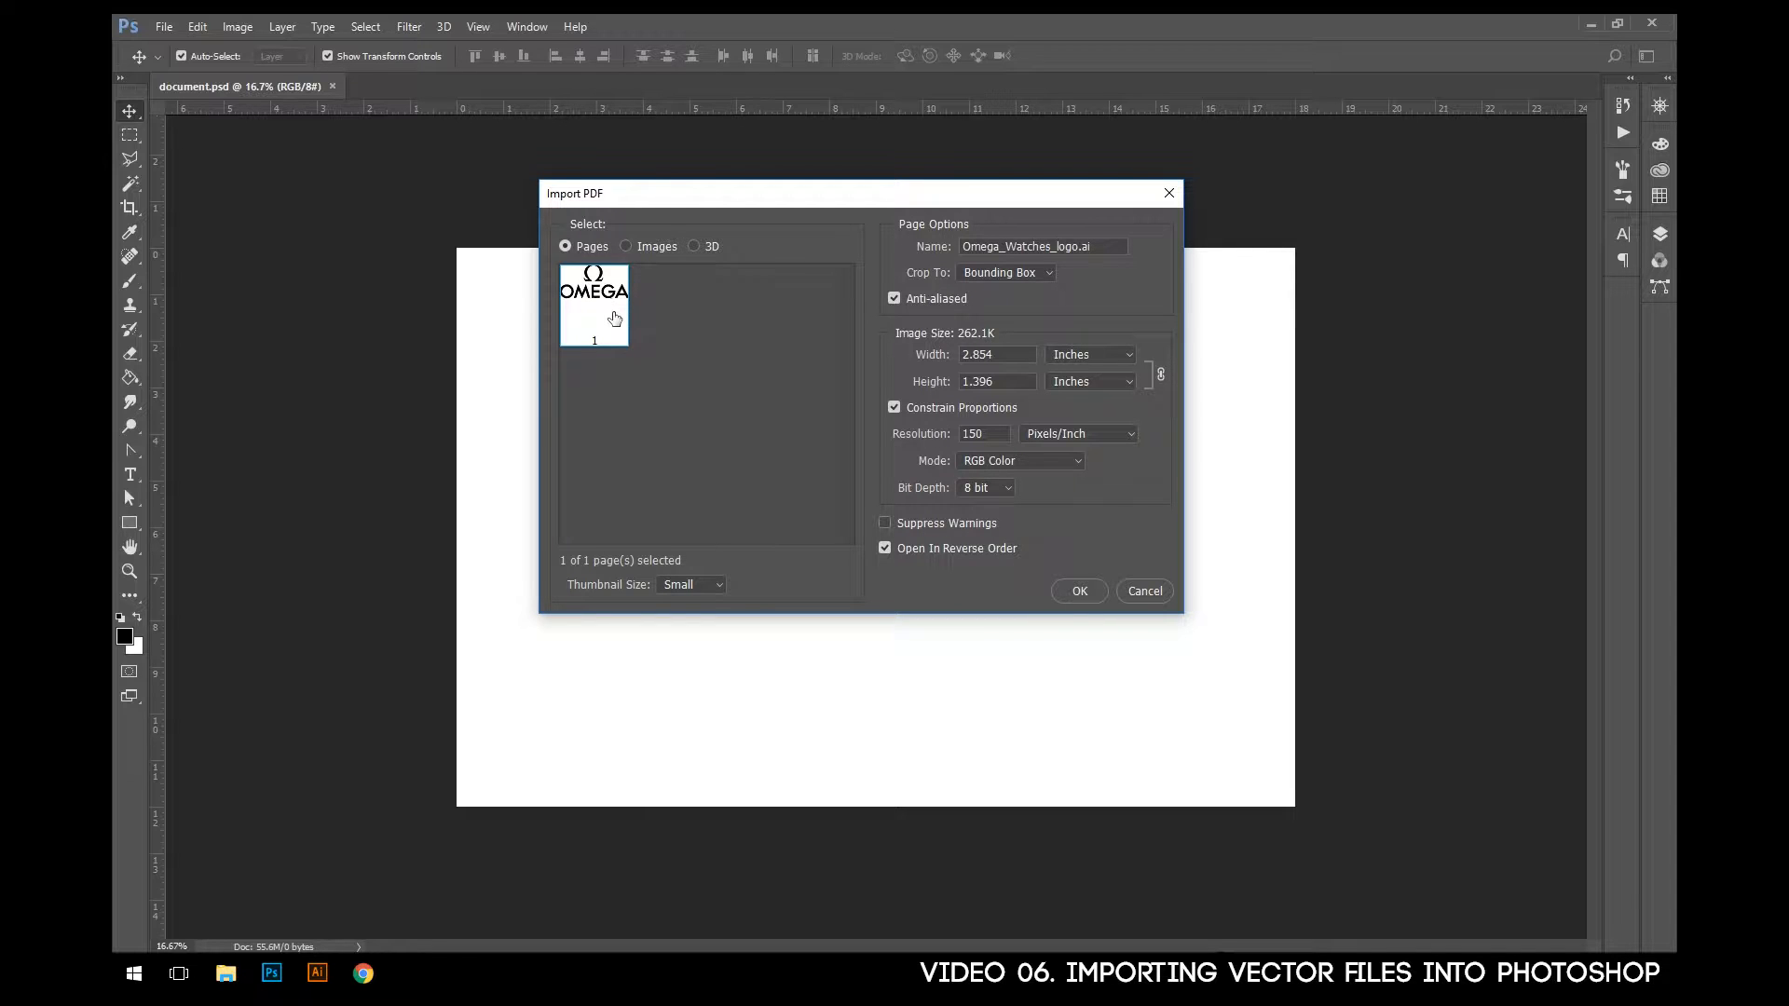
double_click(1001, 358)
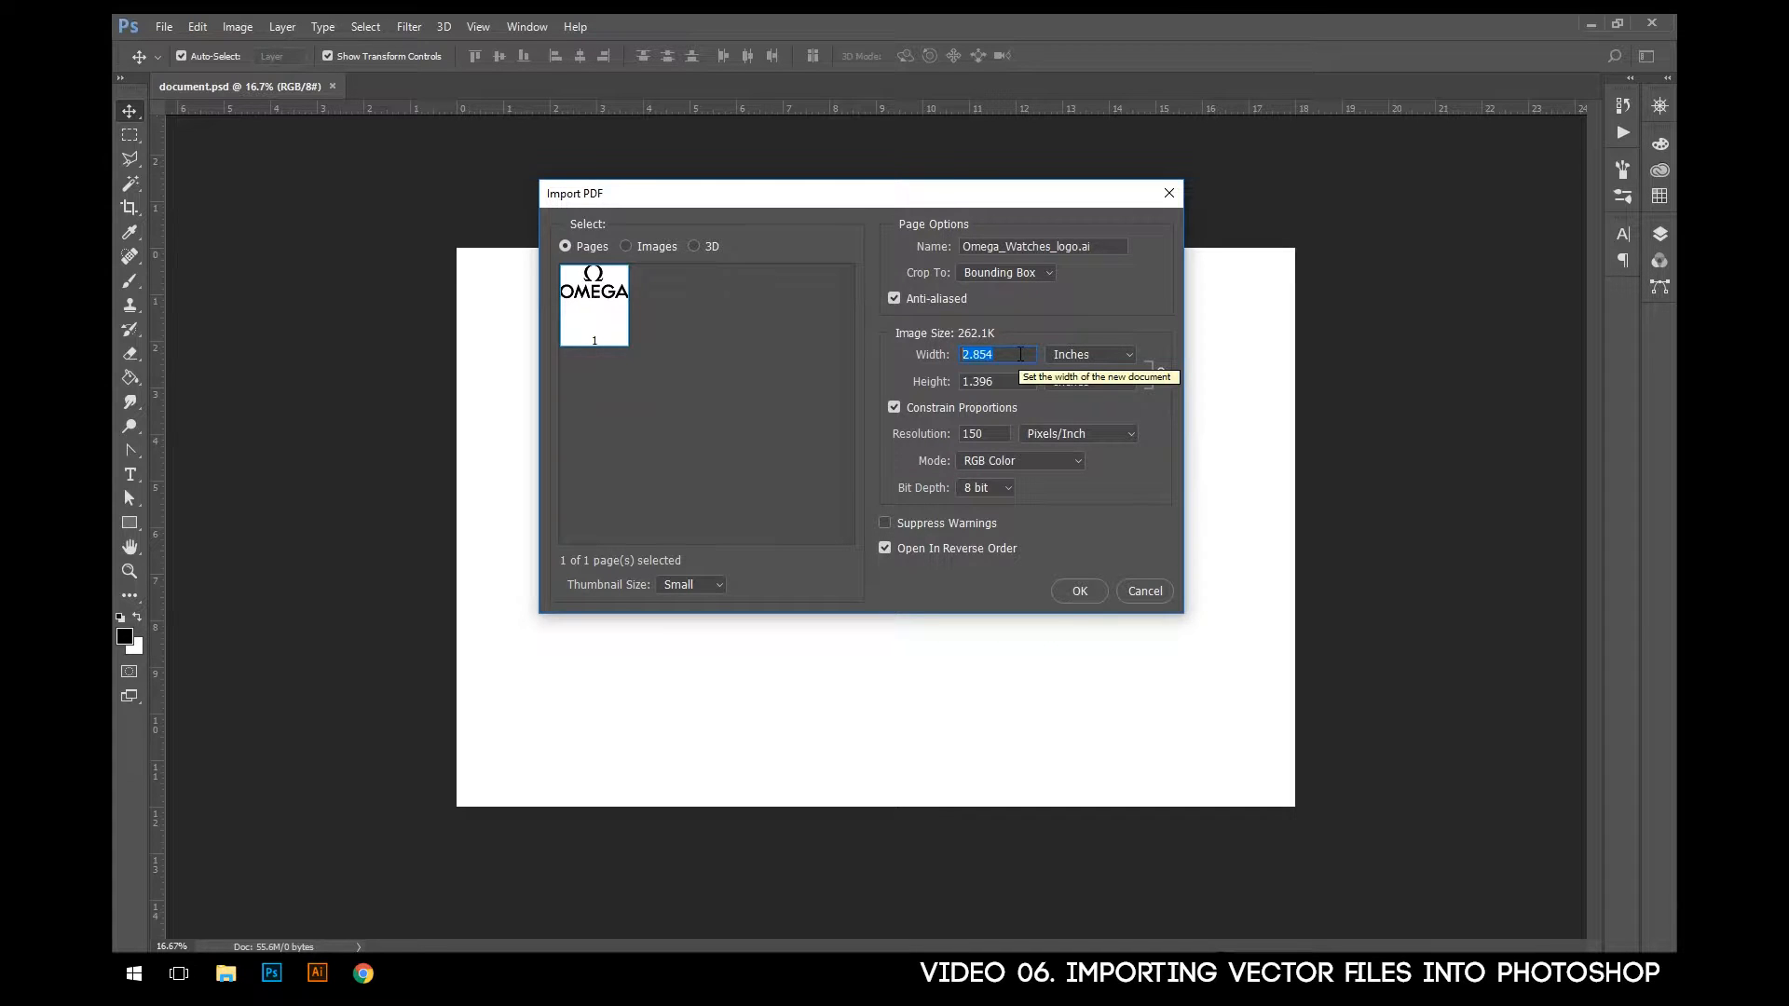
text(16)
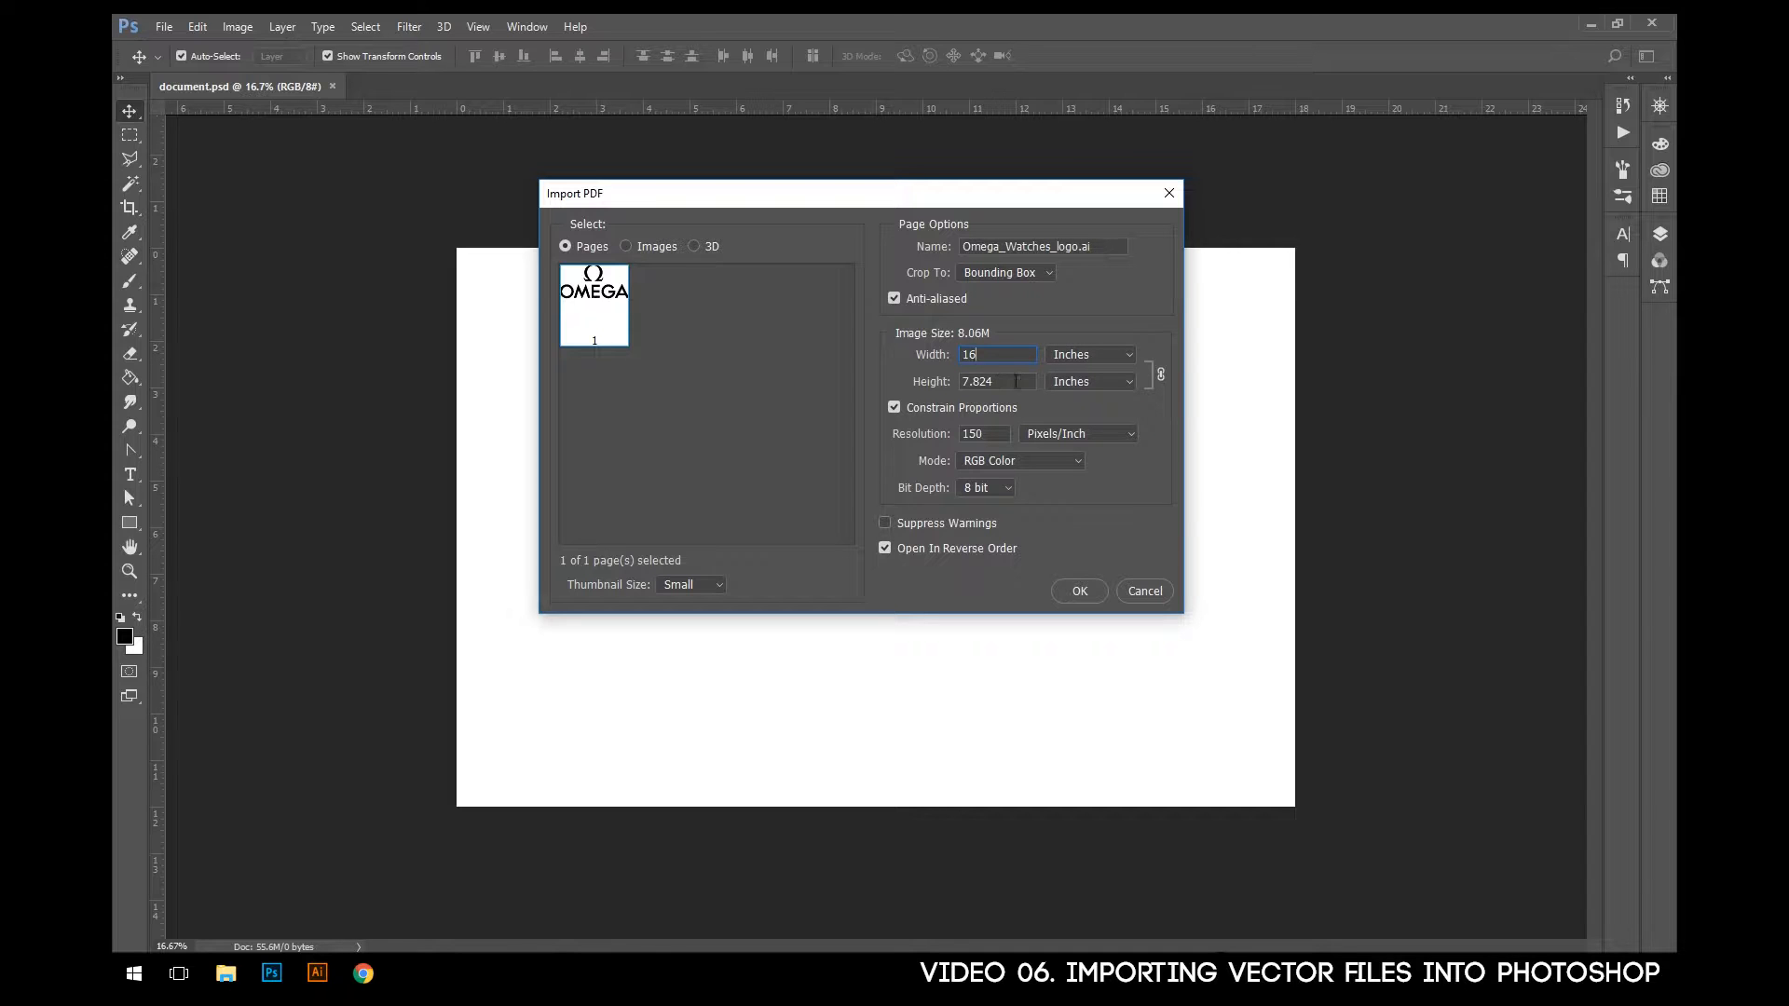
drag(881, 209, 883, 191)
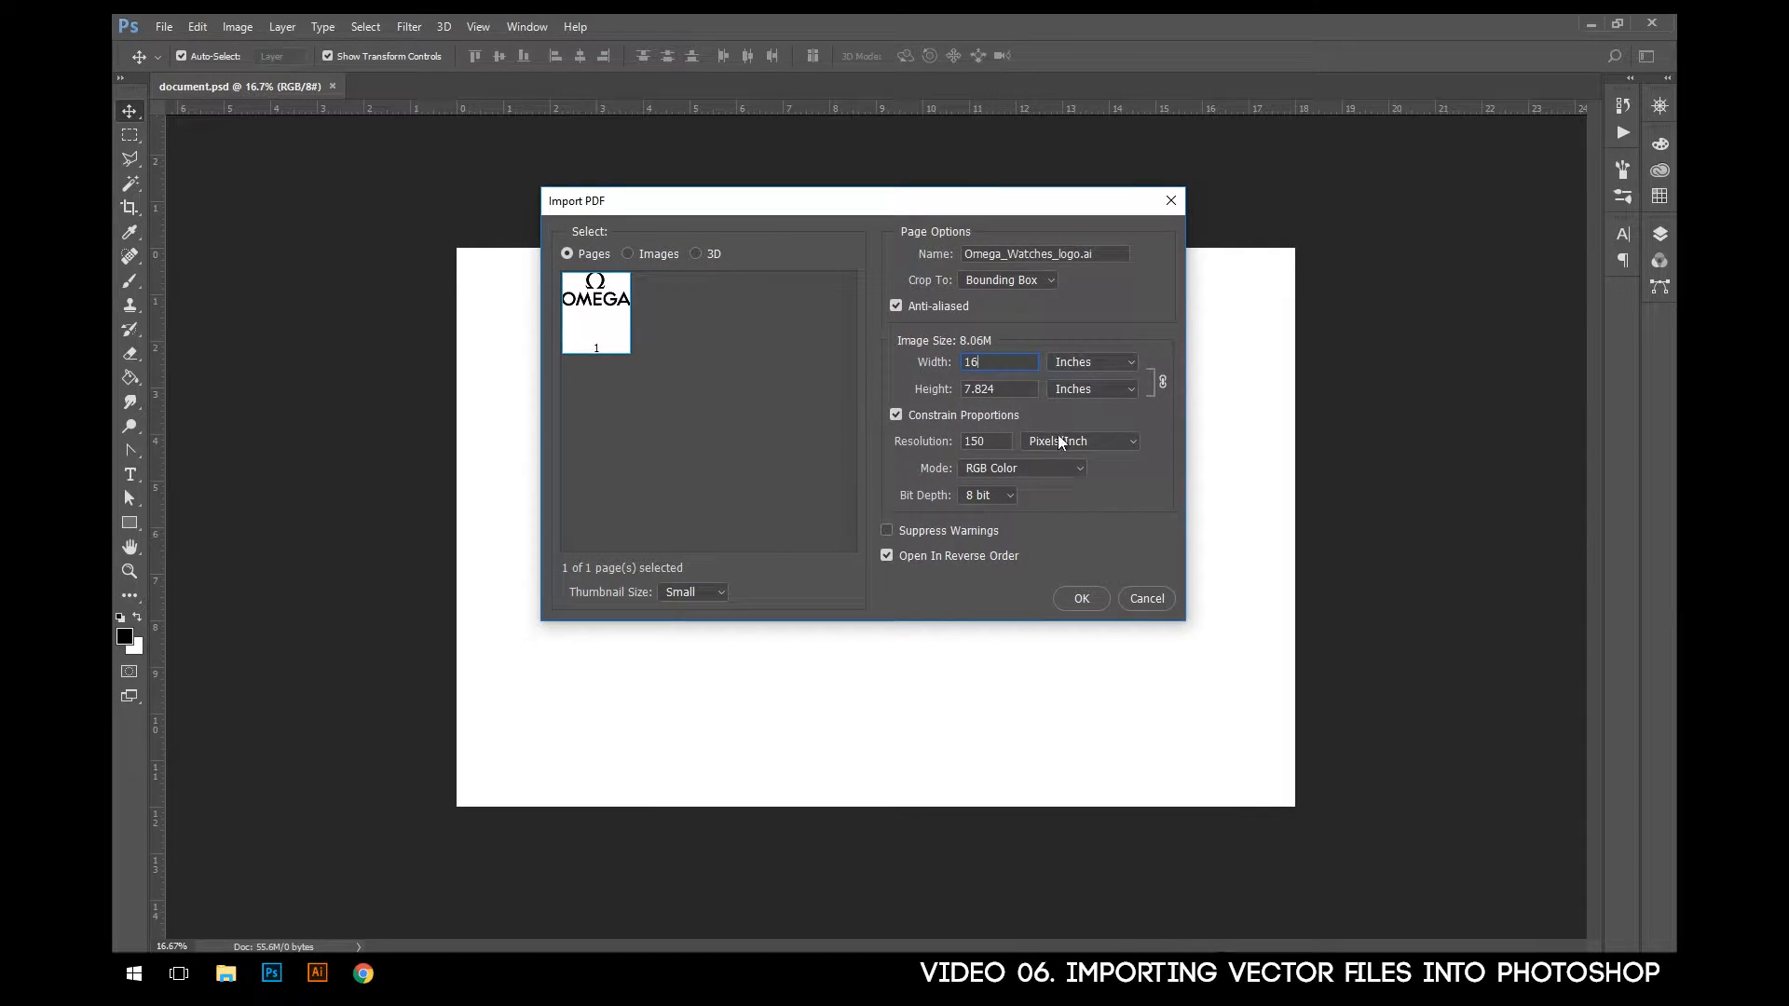
drag(902, 203, 915, 217)
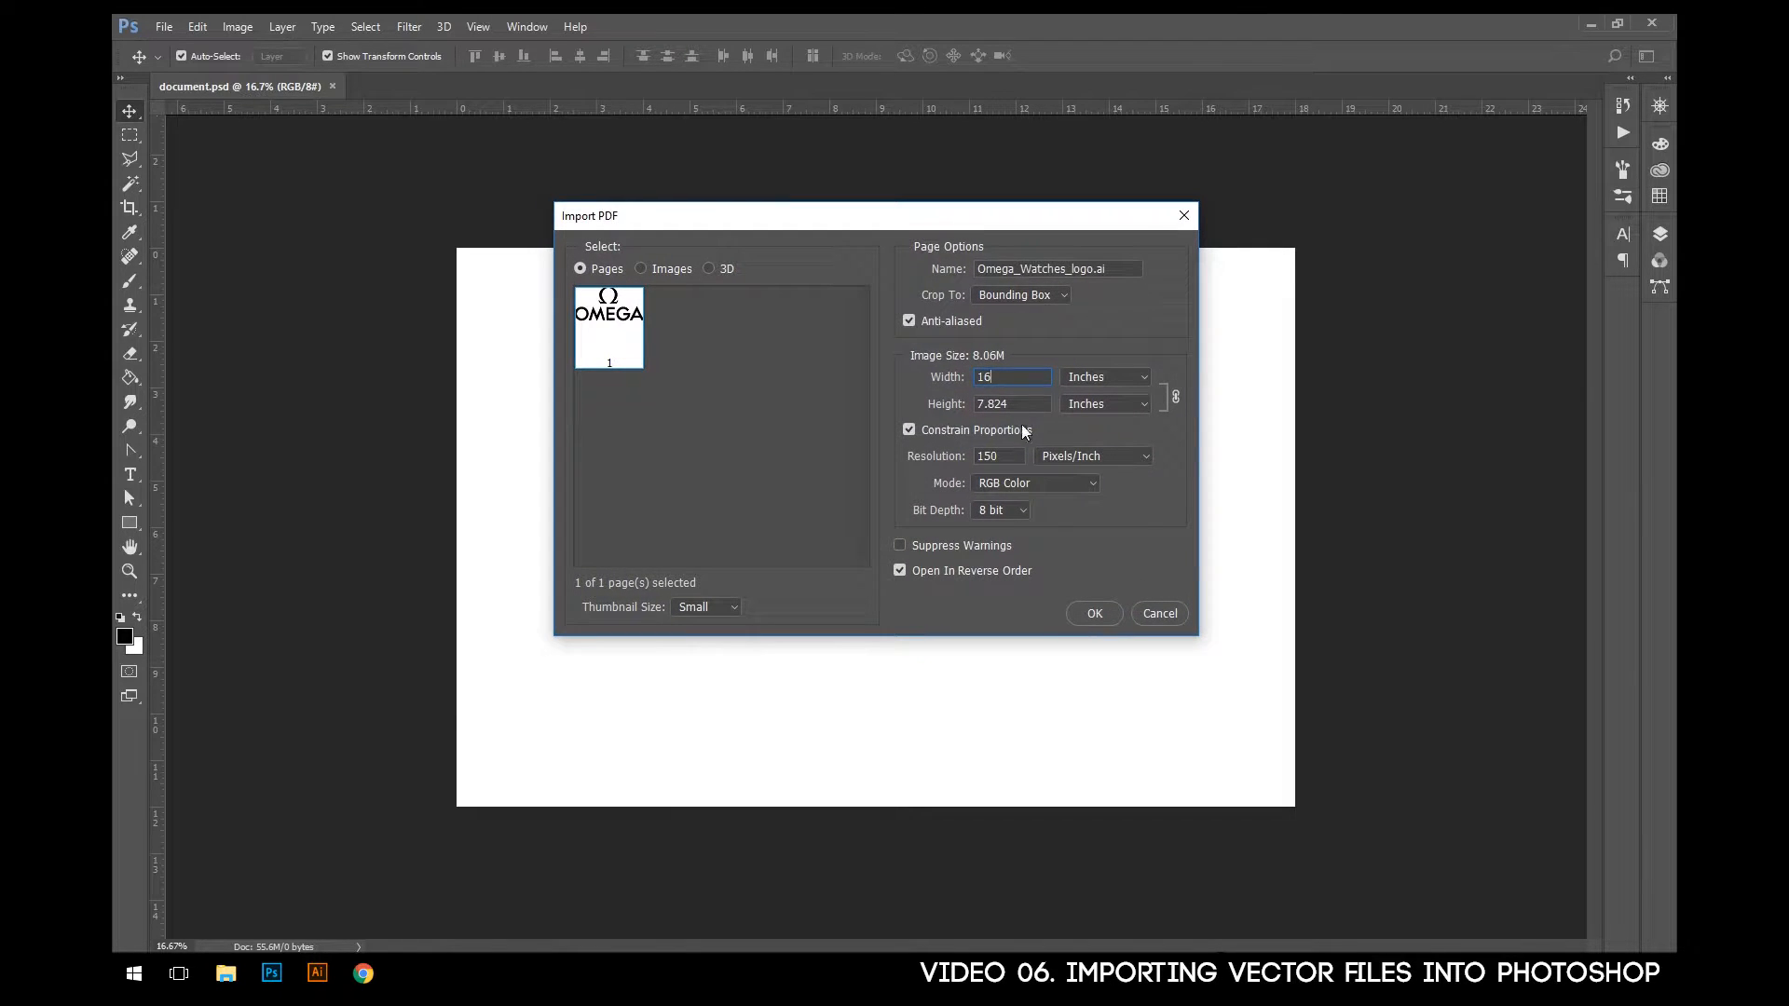
double_click(1018, 463)
text(300)
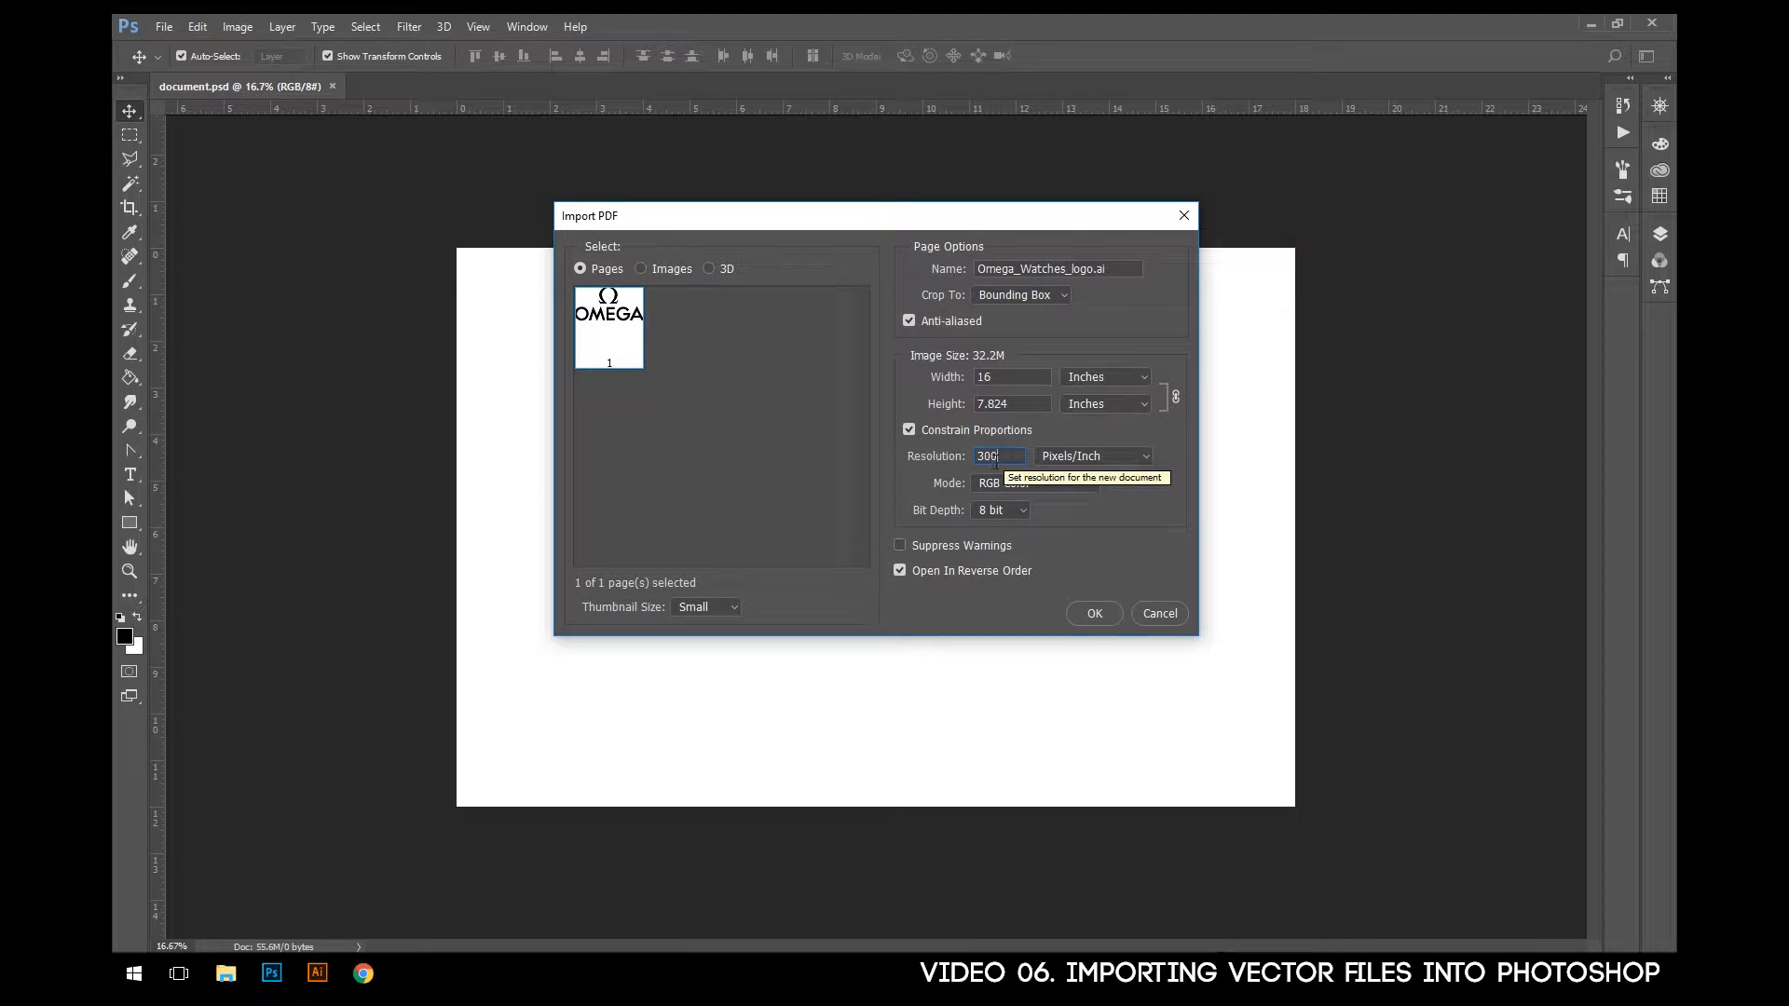
click(1027, 486)
click(1026, 486)
click(1028, 488)
click(1025, 487)
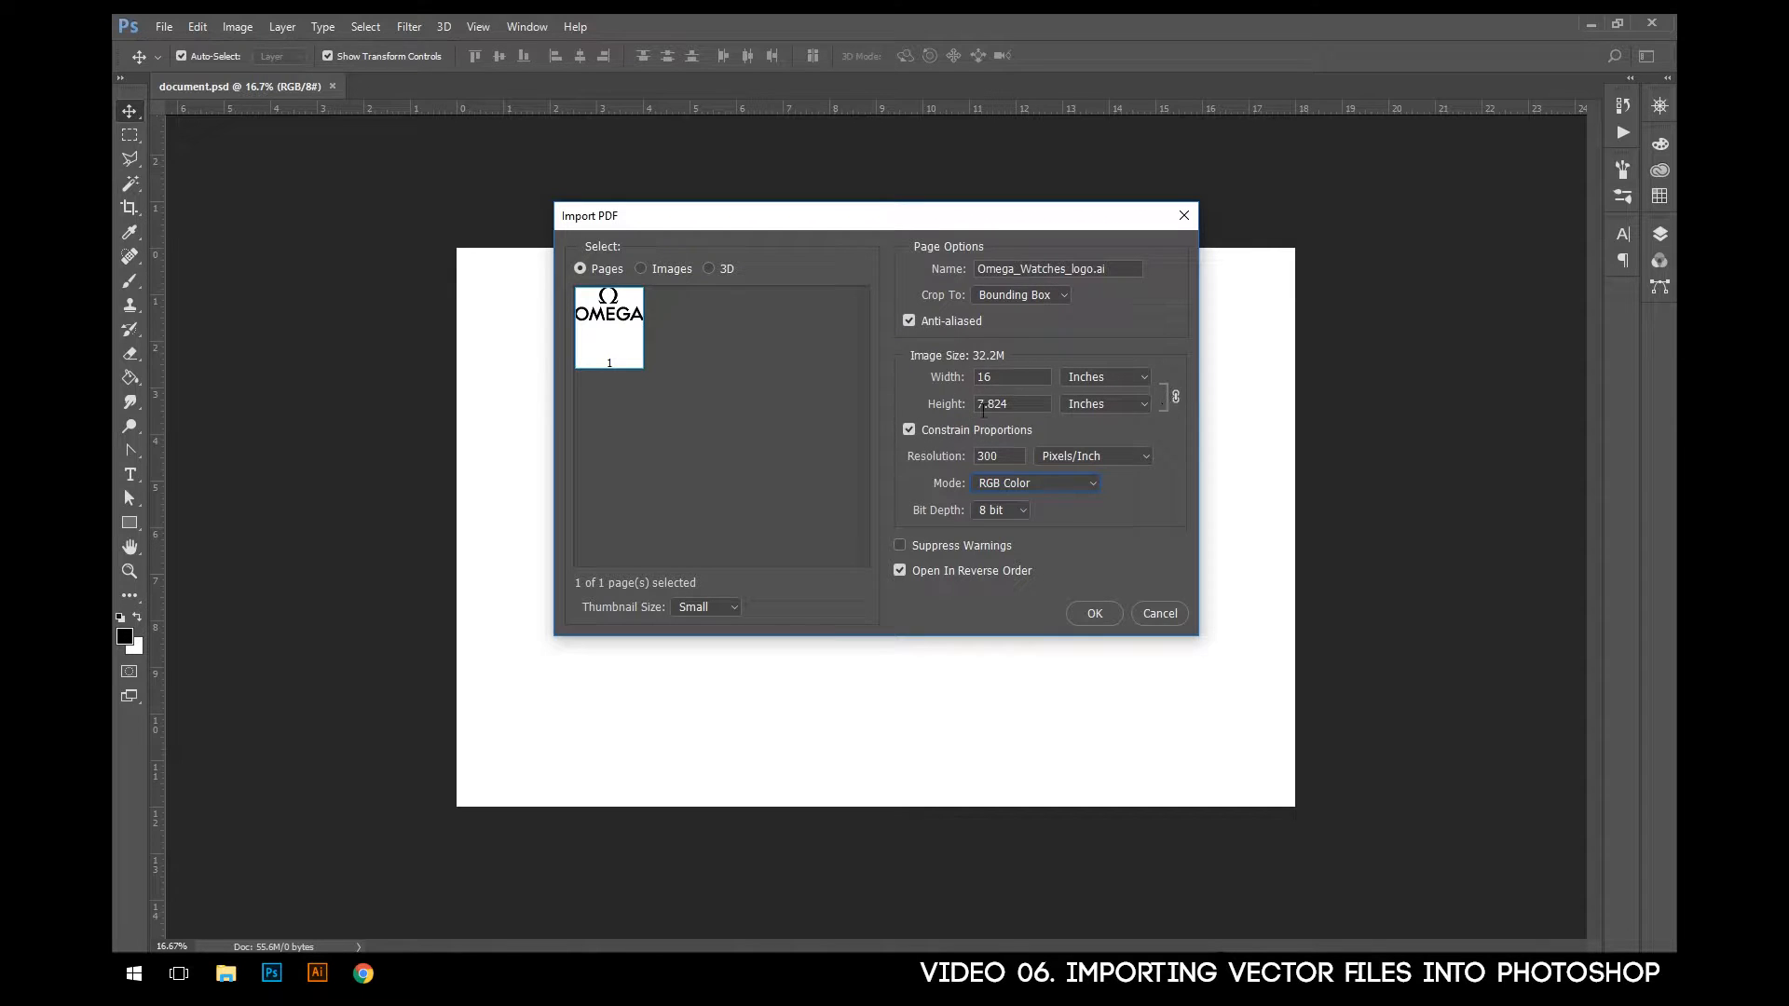
click(912, 430)
click(912, 431)
- Re-enter 16 inches as the import width and import the logo page as a new document
drag(1033, 373, 961, 369)
text(18)
text(16)
click(1097, 615)
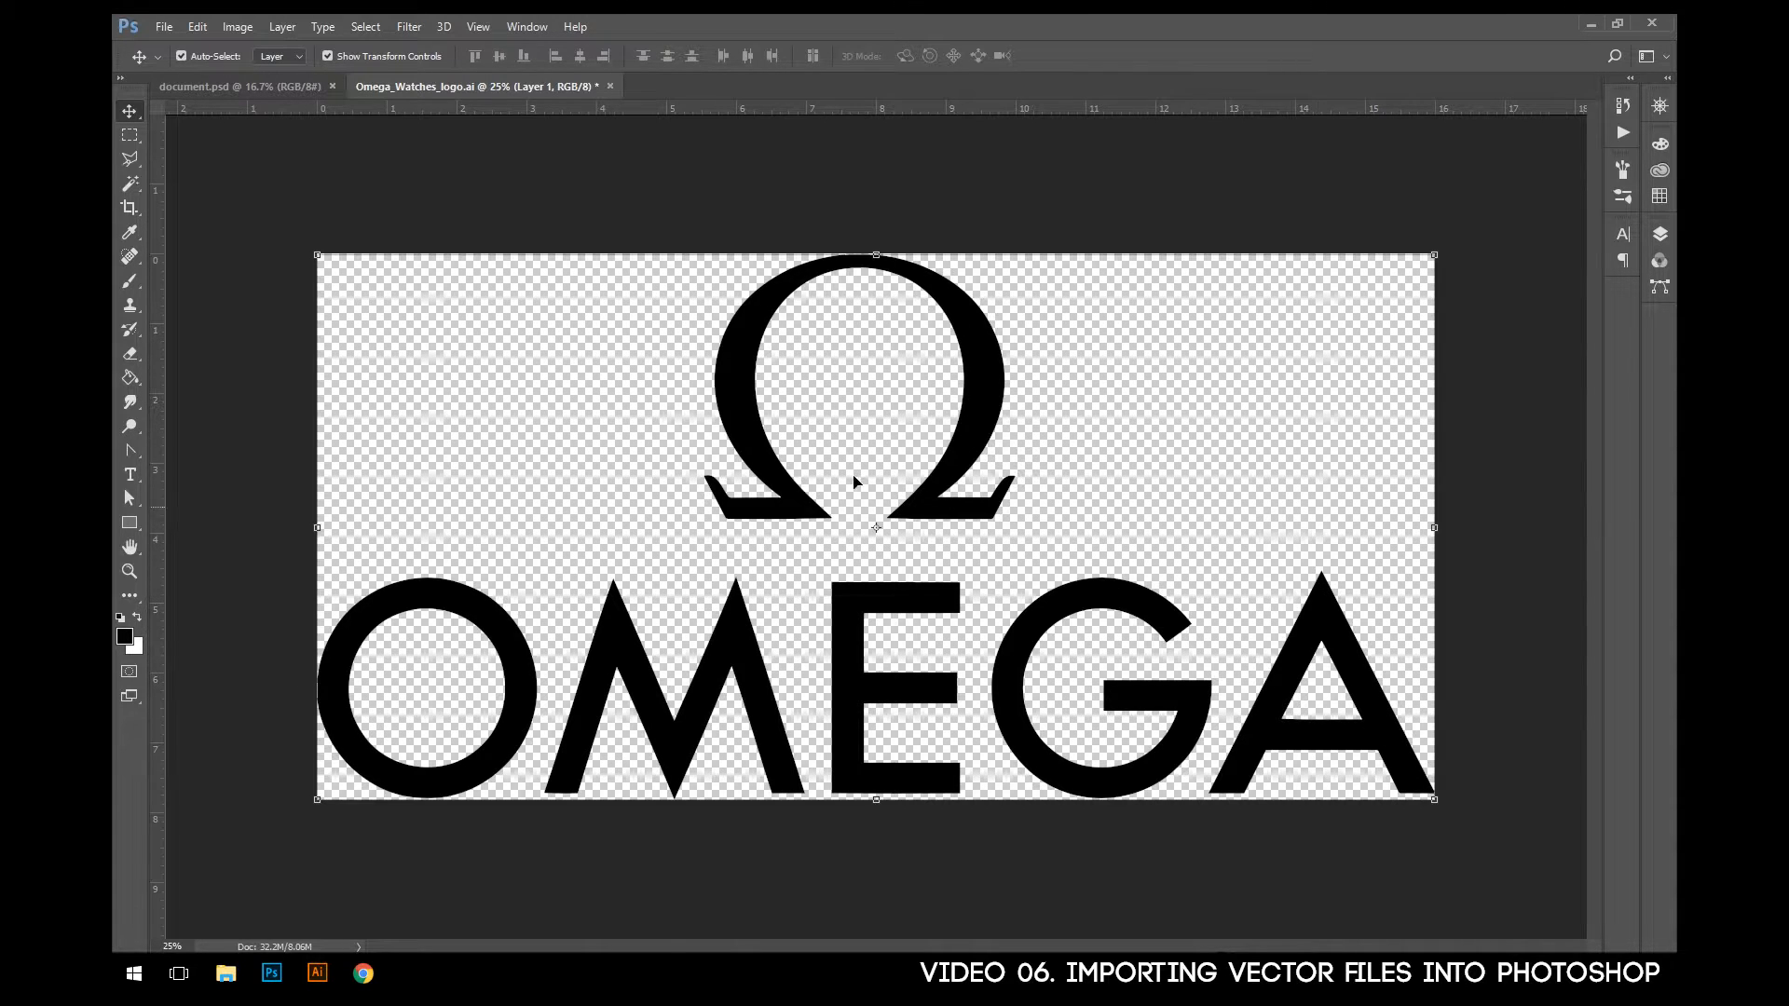
- Copy the imported logo into document.psd, centered on the canvas, and hide its layer
drag(725, 352, 806, 427)
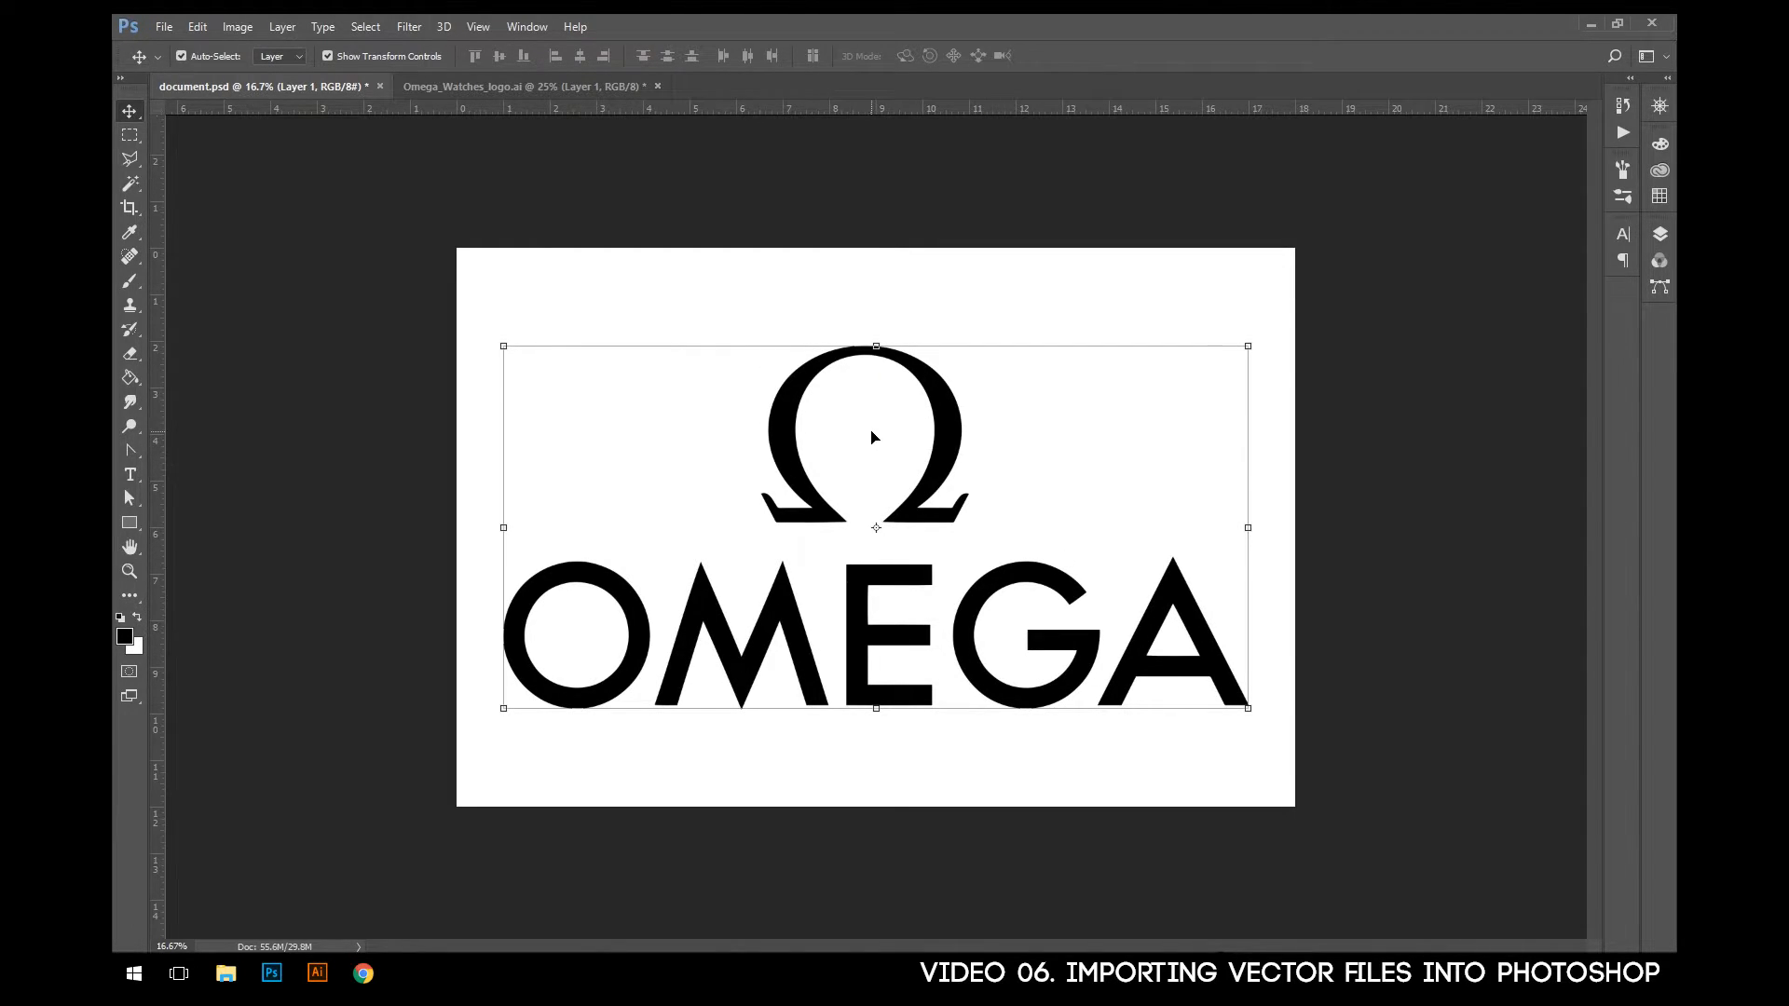
click(946, 458)
click(1660, 234)
click(1433, 334)
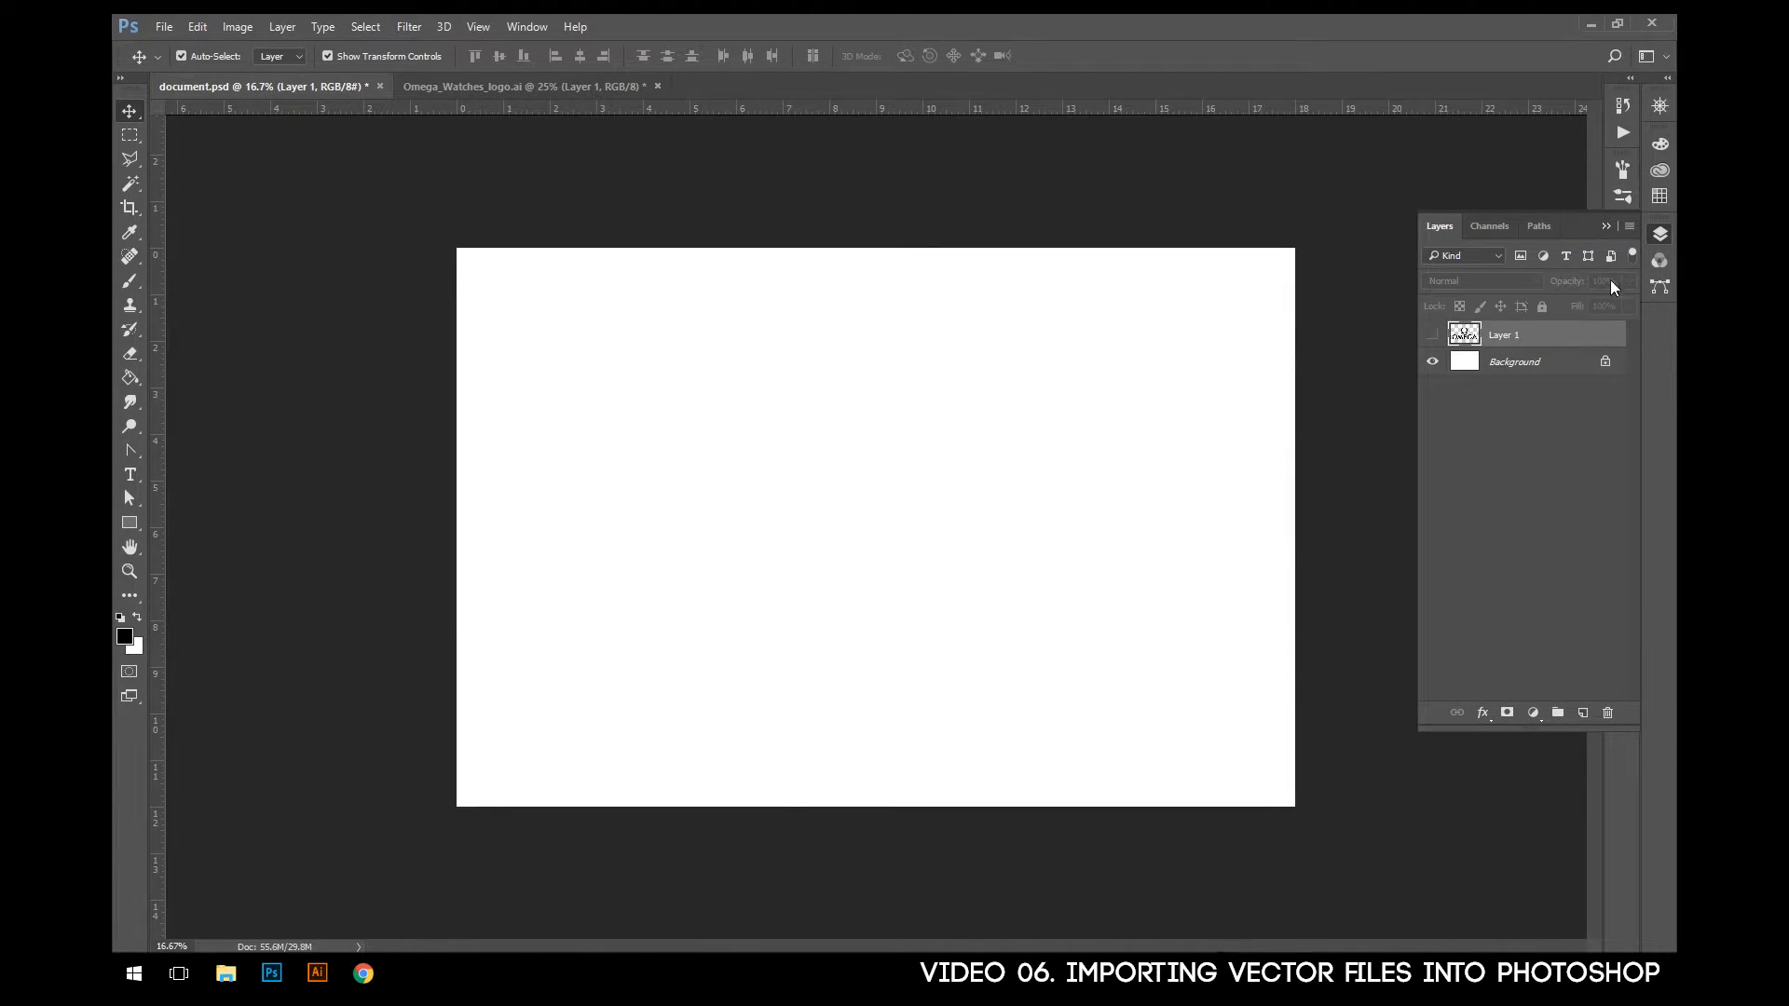
click(1661, 233)
- Place Omega_Watches_logo directly into document.psd as a smart object, using the whole page cropped to its bounding box
click(544, 85)
click(359, 87)
click(225, 973)
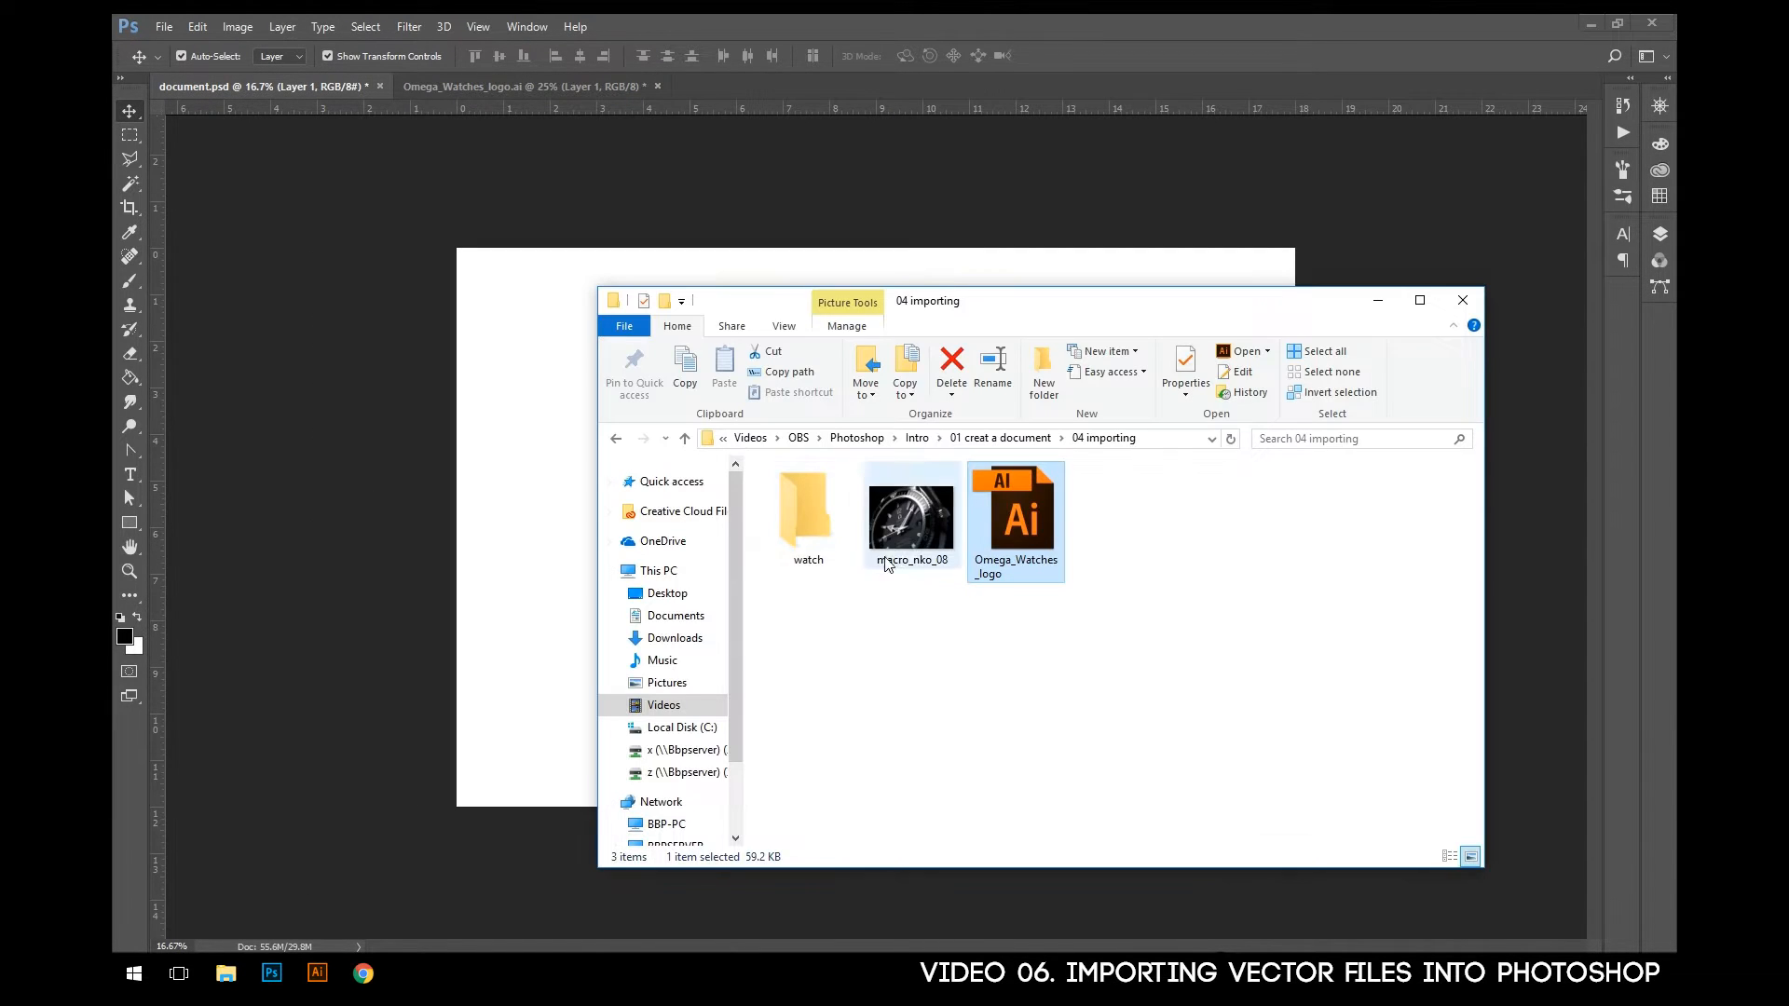
drag(1016, 508, 523, 398)
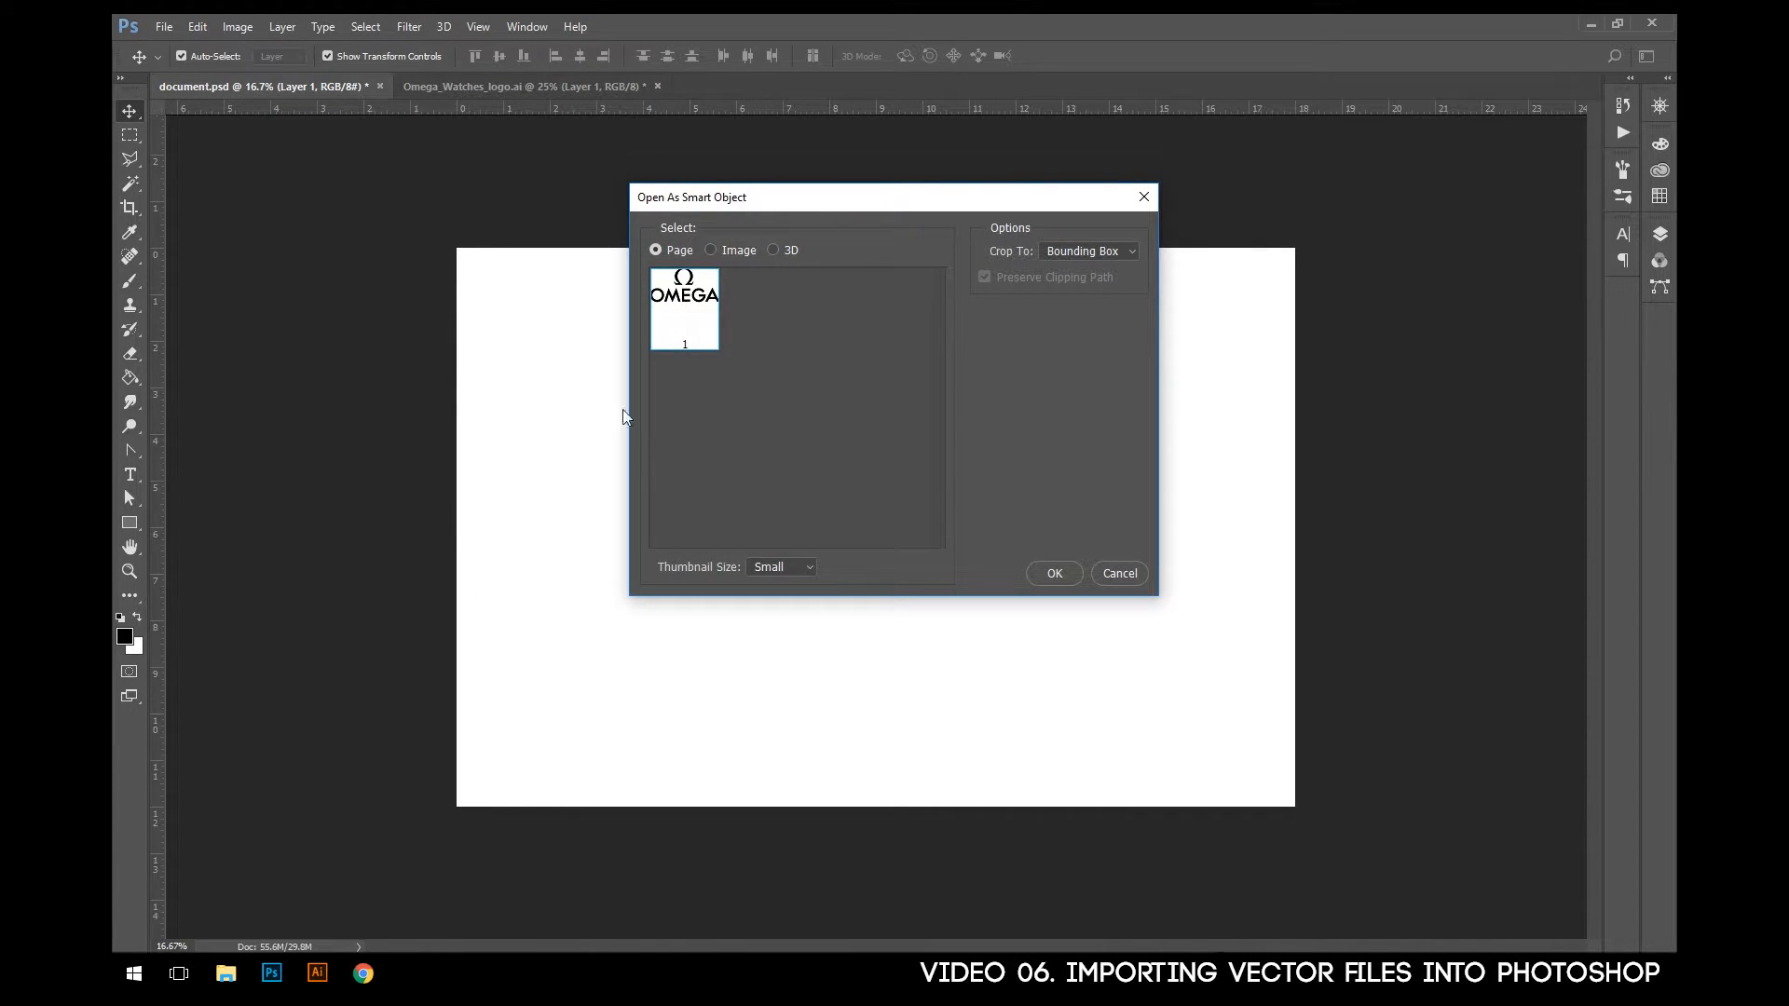
drag(832, 203, 855, 234)
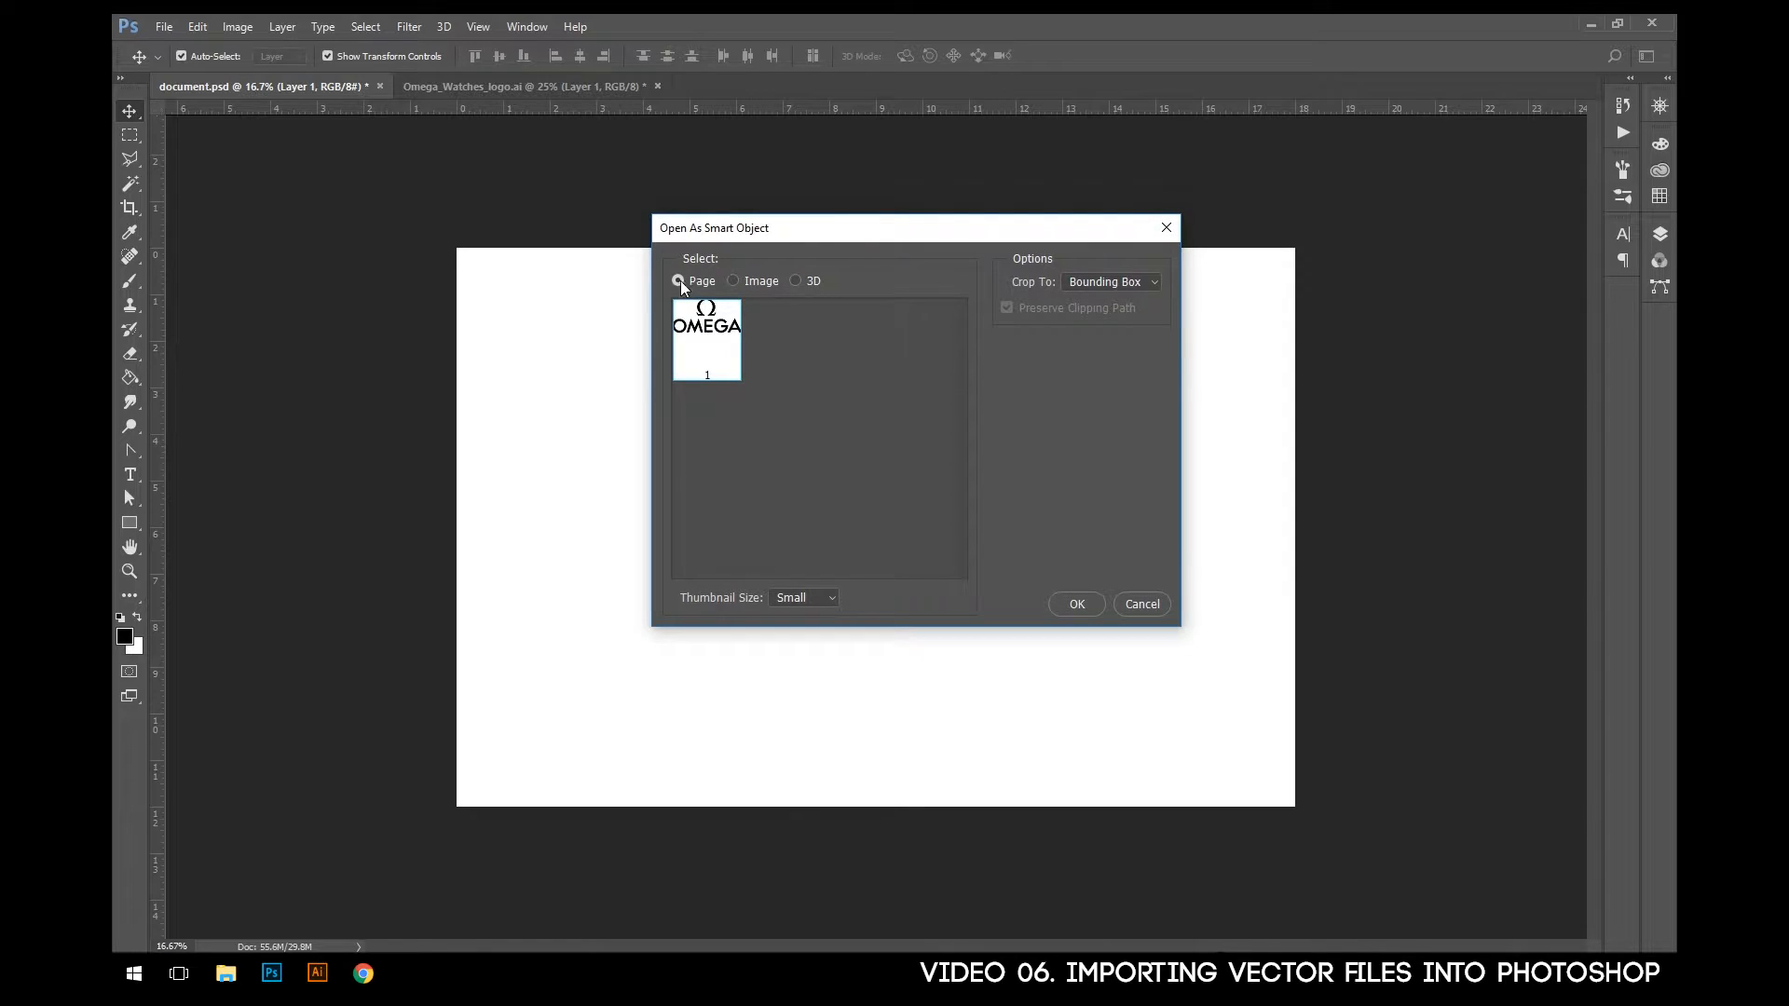
click(1116, 282)
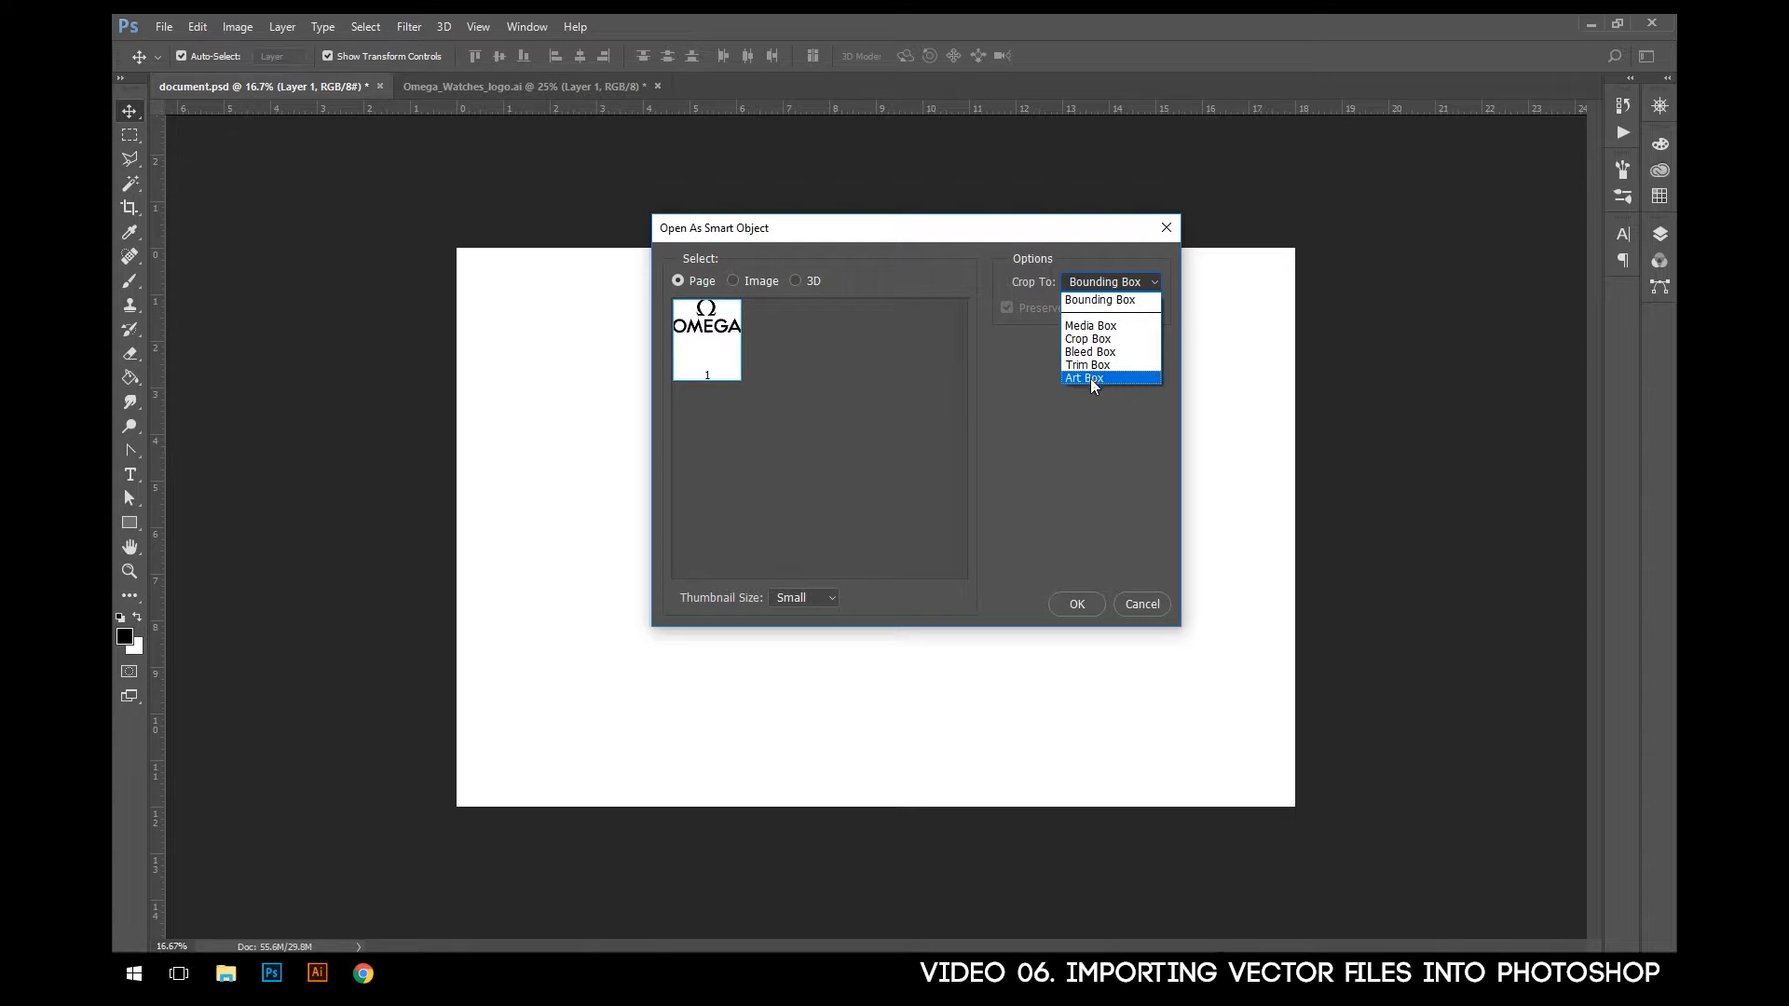
click(1095, 254)
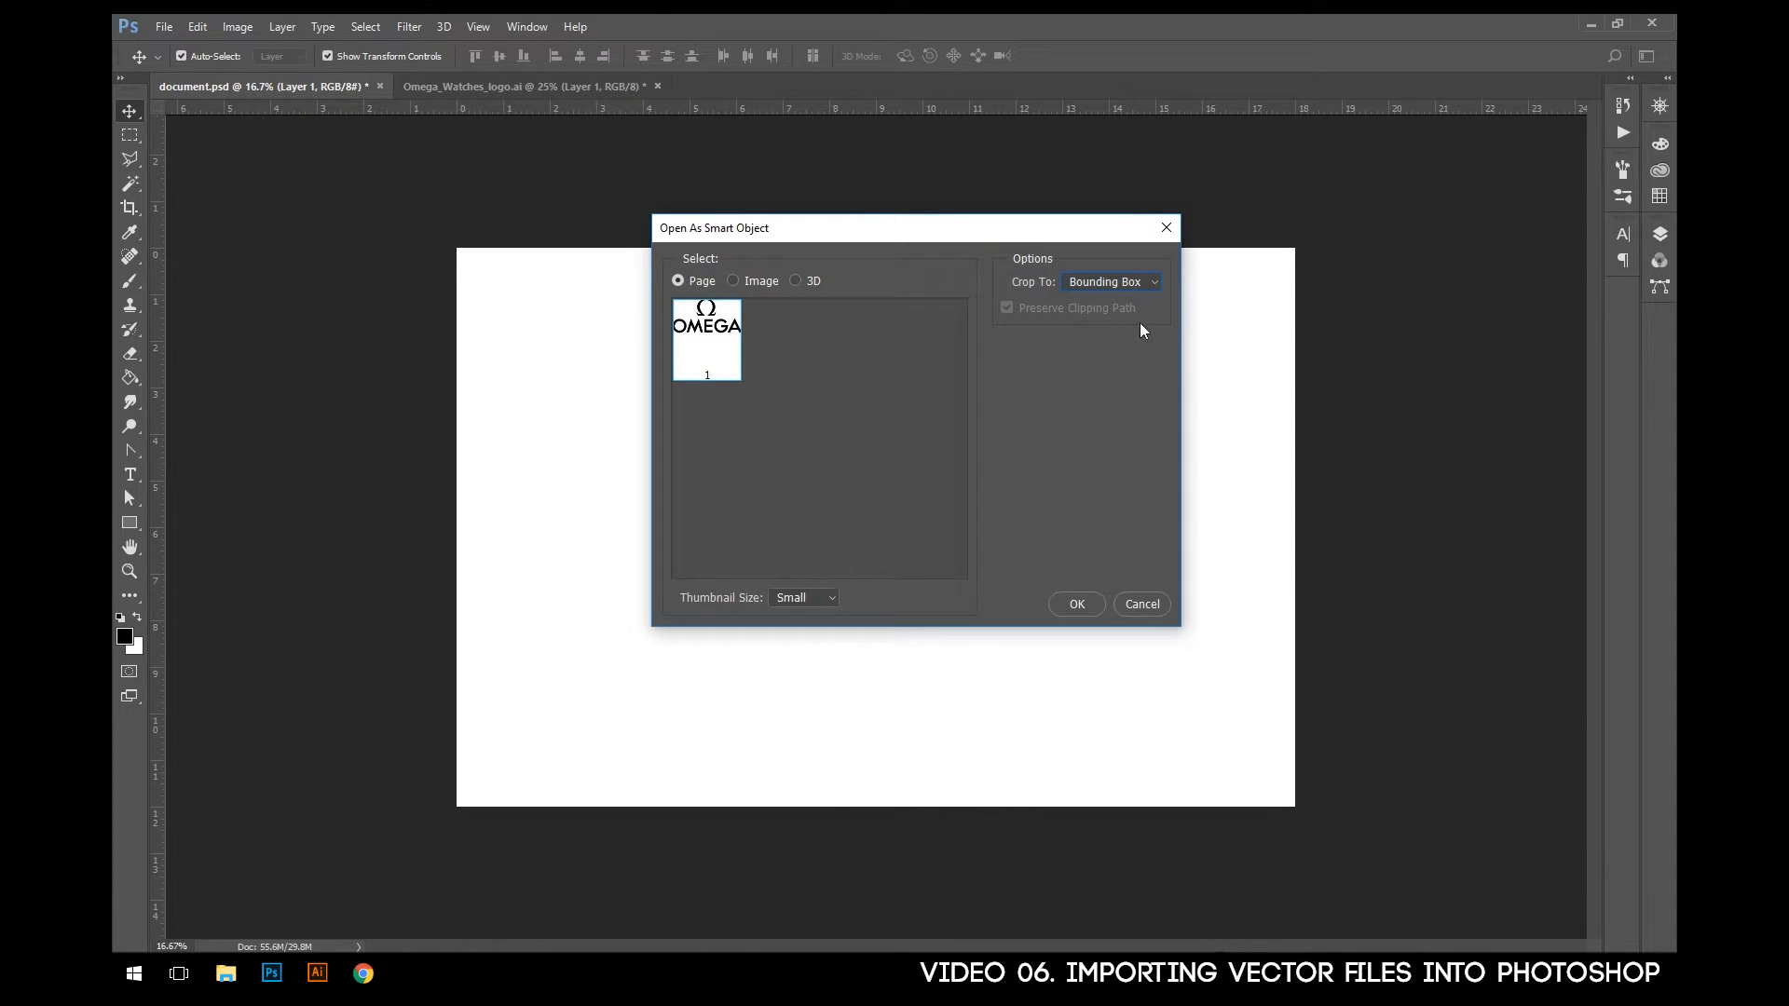
click(1076, 605)
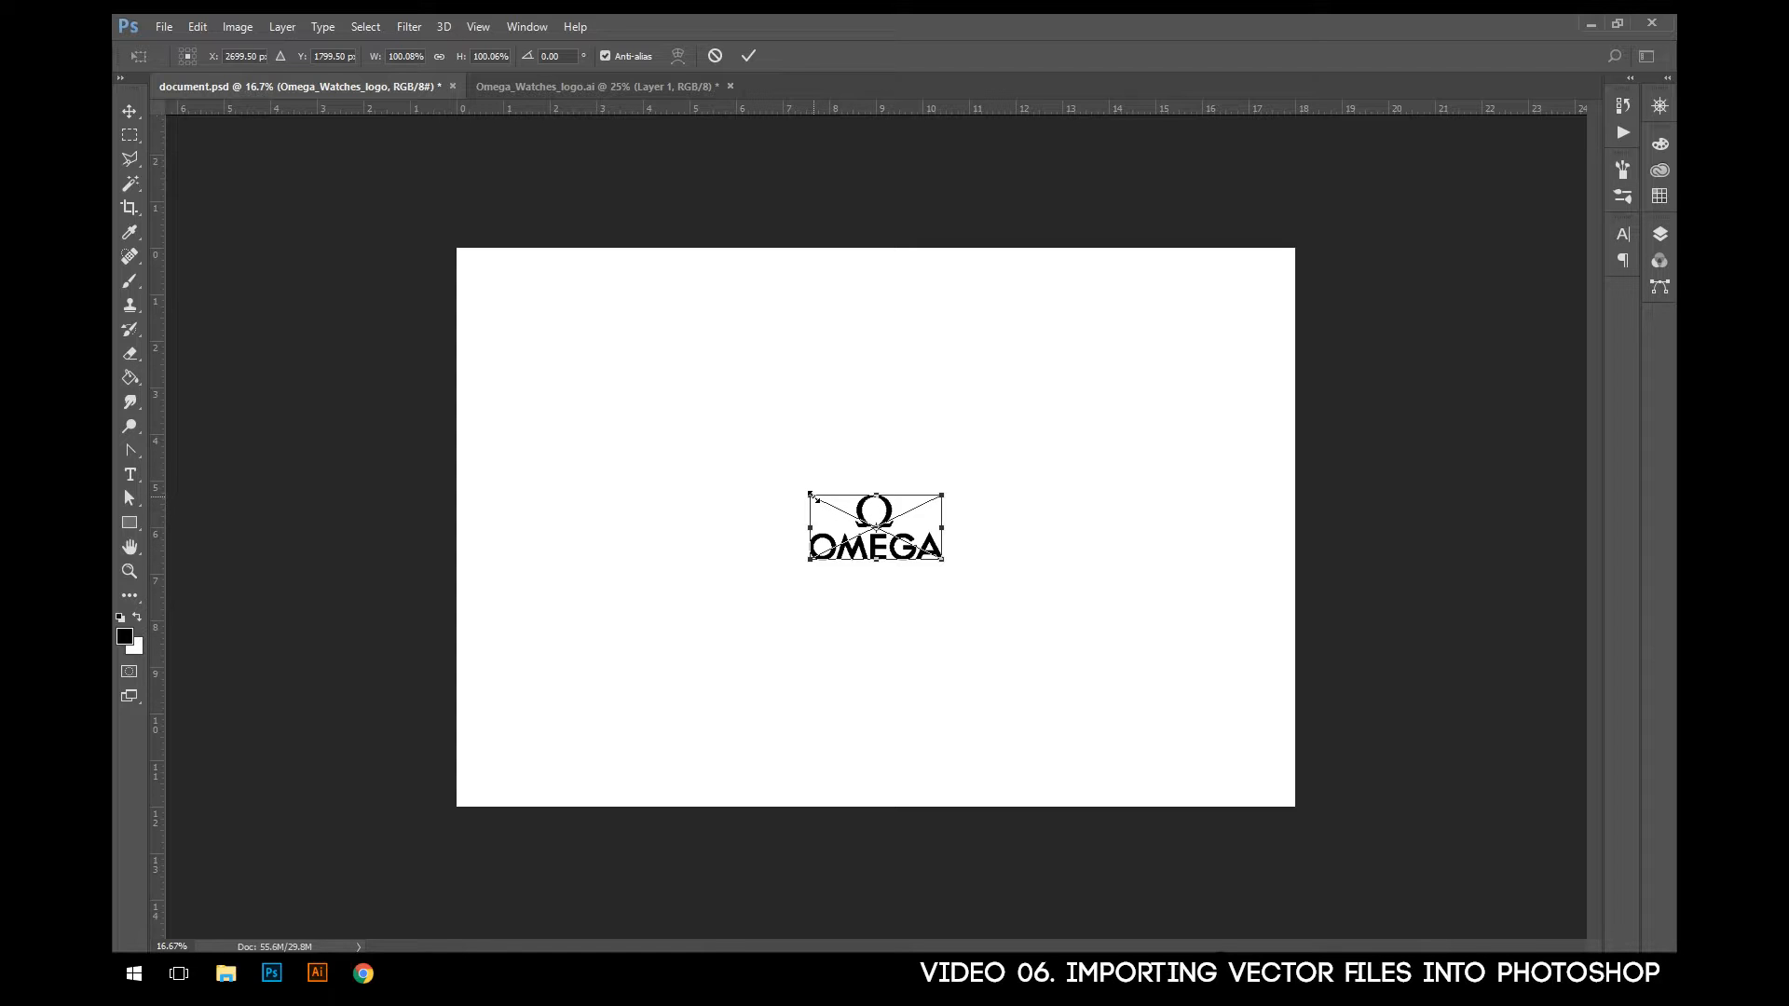
- Enlarge the placed smart object logo until it spans nearly the full canvas width, and commit the placement
drag(812, 495, 577, 381)
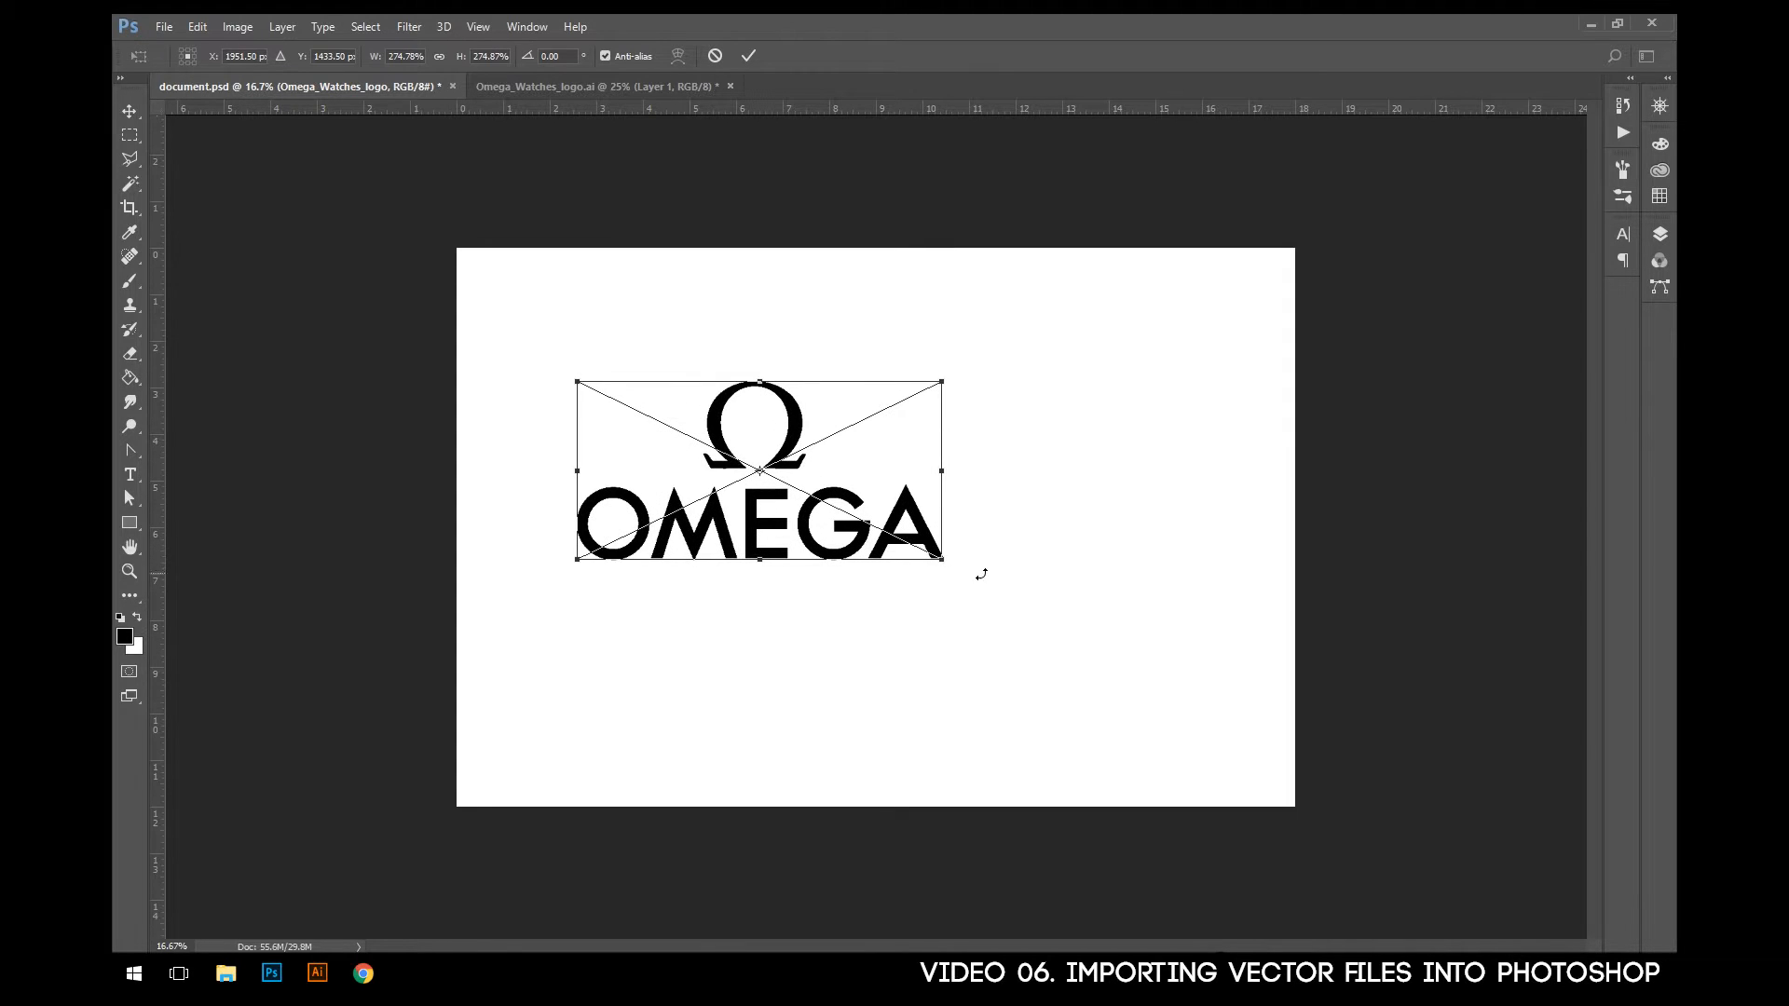
drag(938, 559, 1240, 706)
drag(575, 382, 481, 333)
drag(1230, 704, 1239, 739)
key(Return)
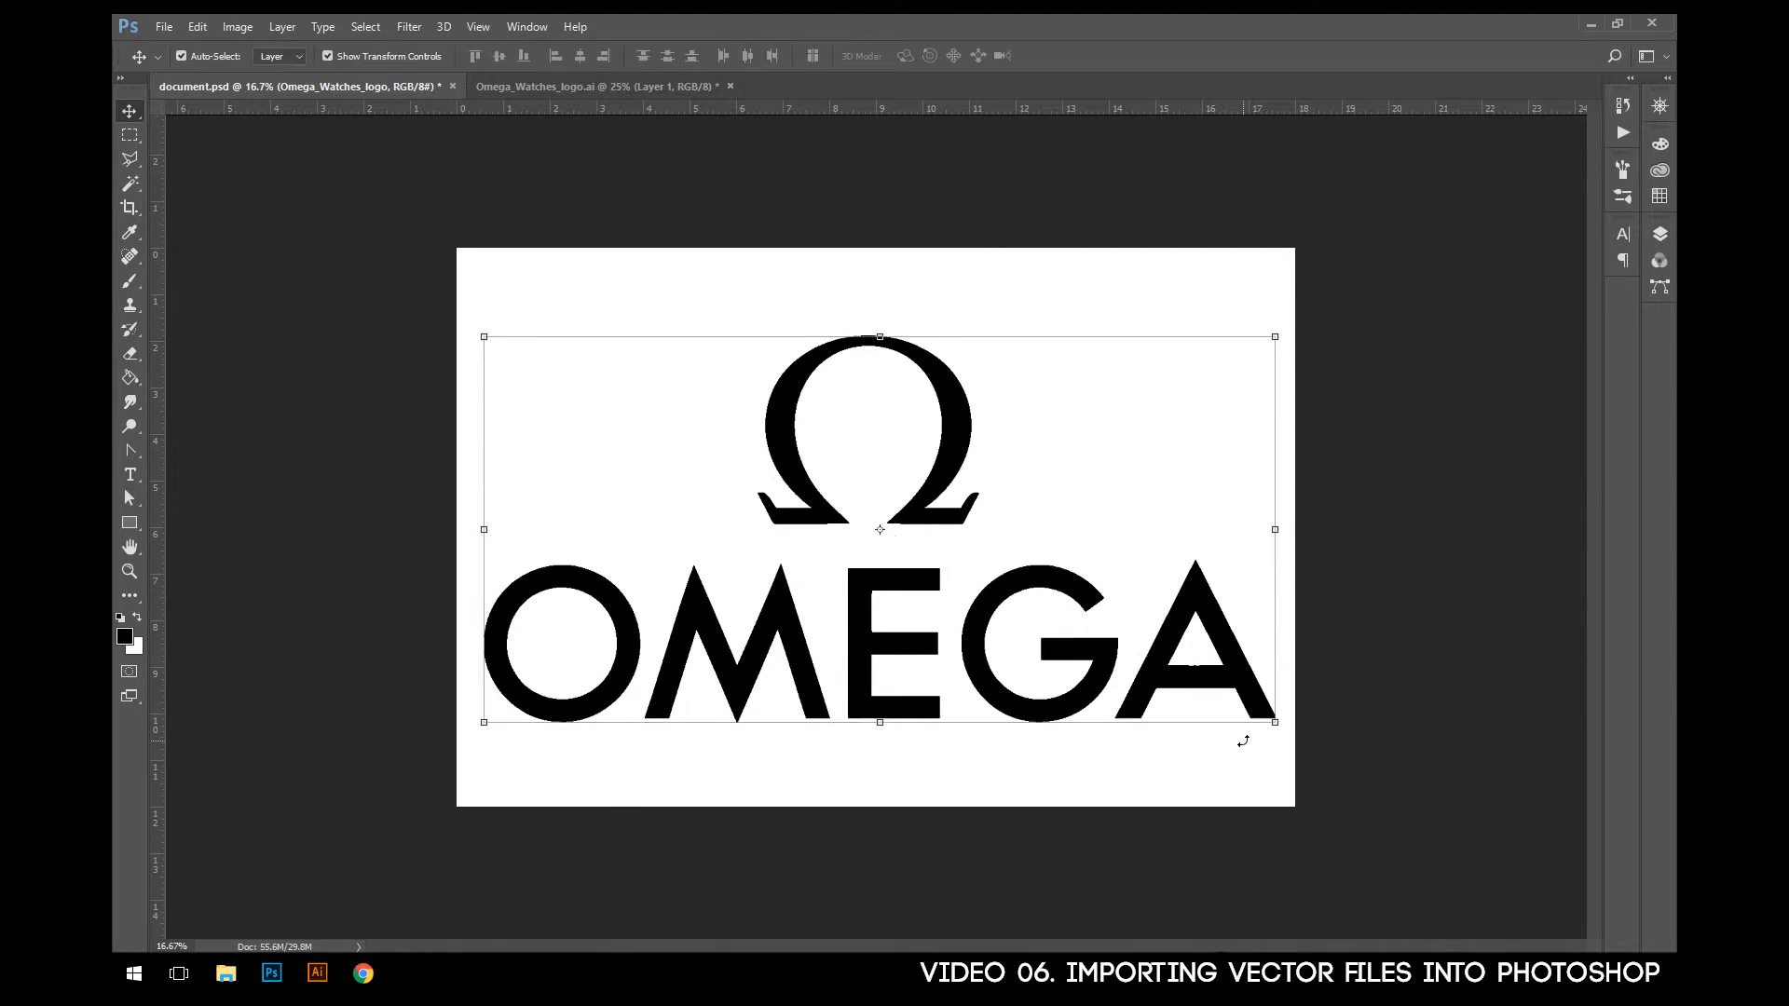
- Hide the Omega_Watches_logo layer, briefly show and nudge the Layer 1 logo, and leave both logo layers hidden
click(1649, 237)
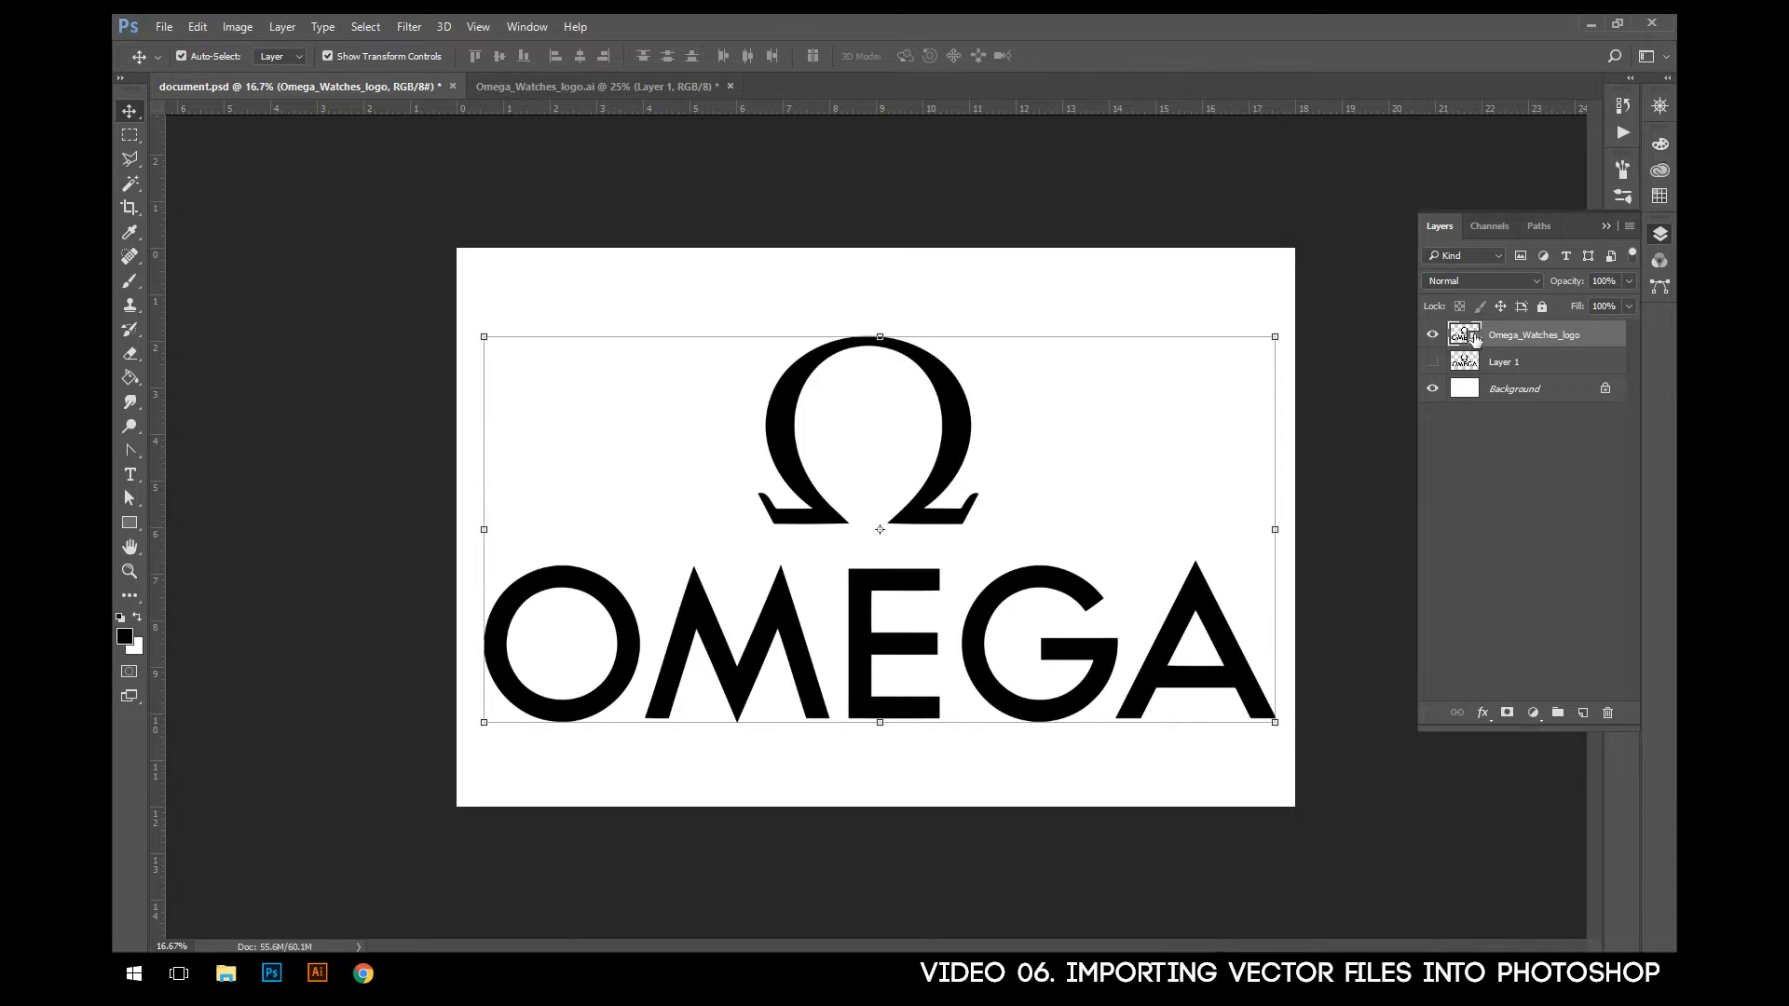
click(1432, 334)
click(1433, 362)
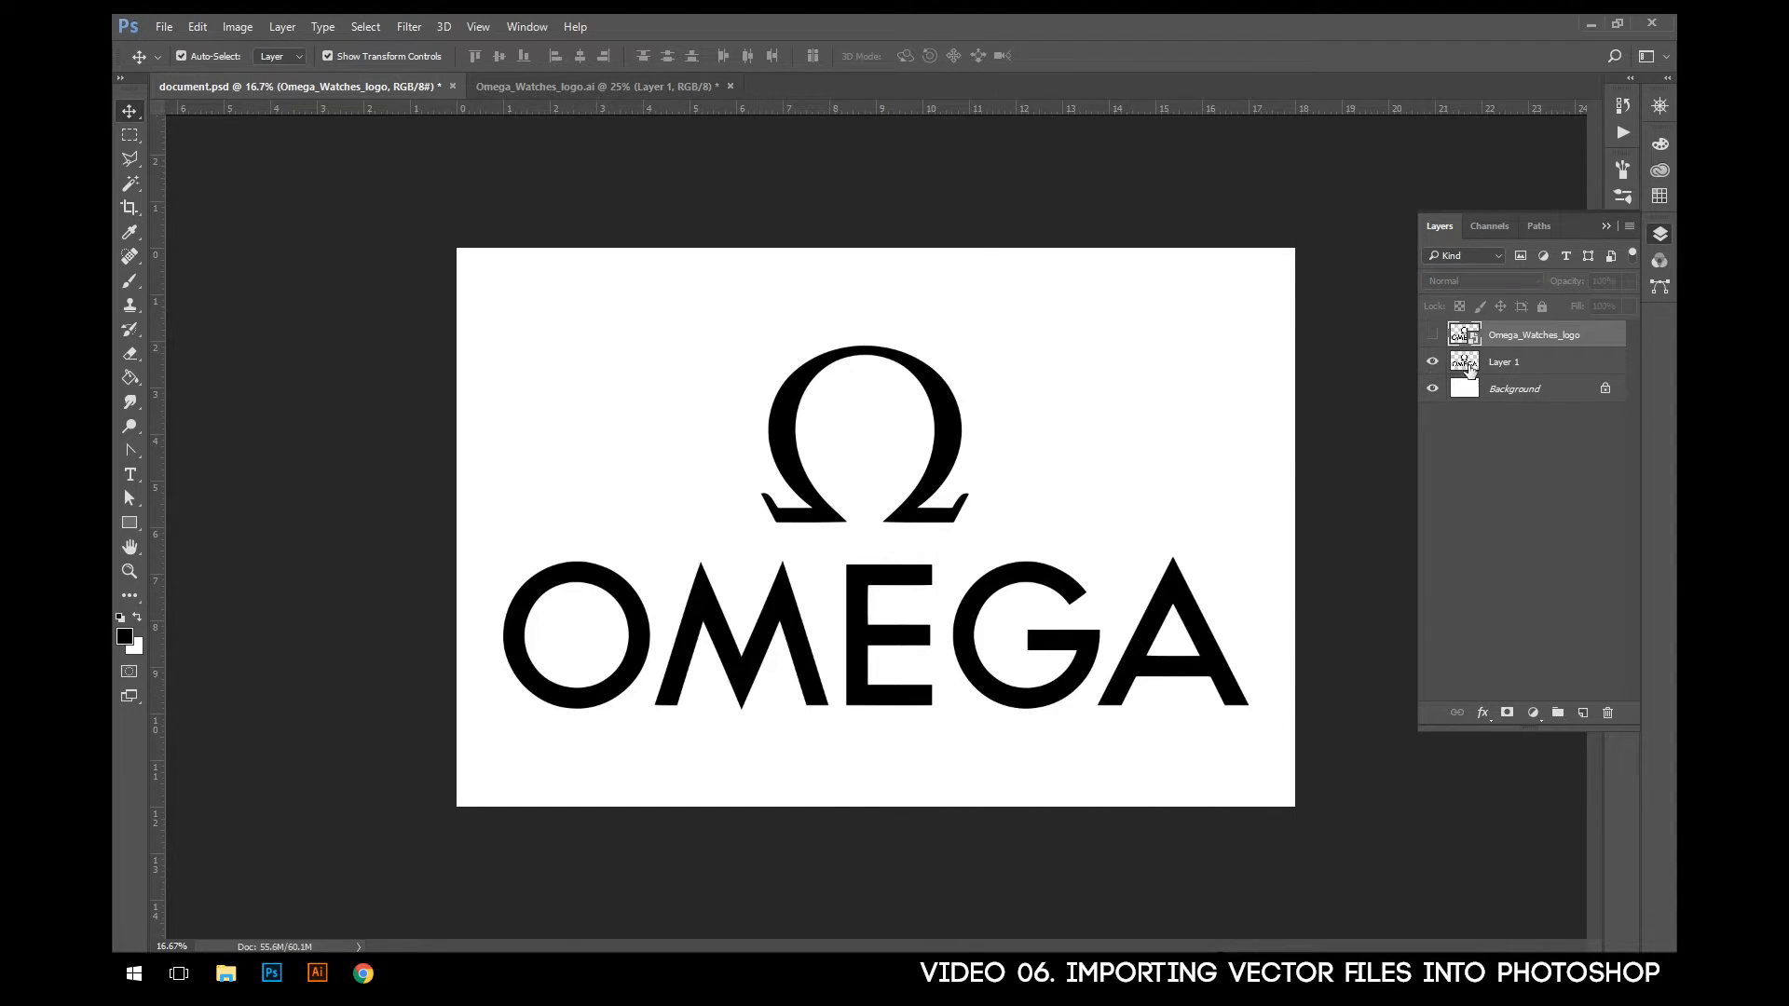
click(1469, 366)
mouse_move(949, 427)
mouse_down()
mouse_move(937, 398)
mouse_move(950, 419)
mouse_up()
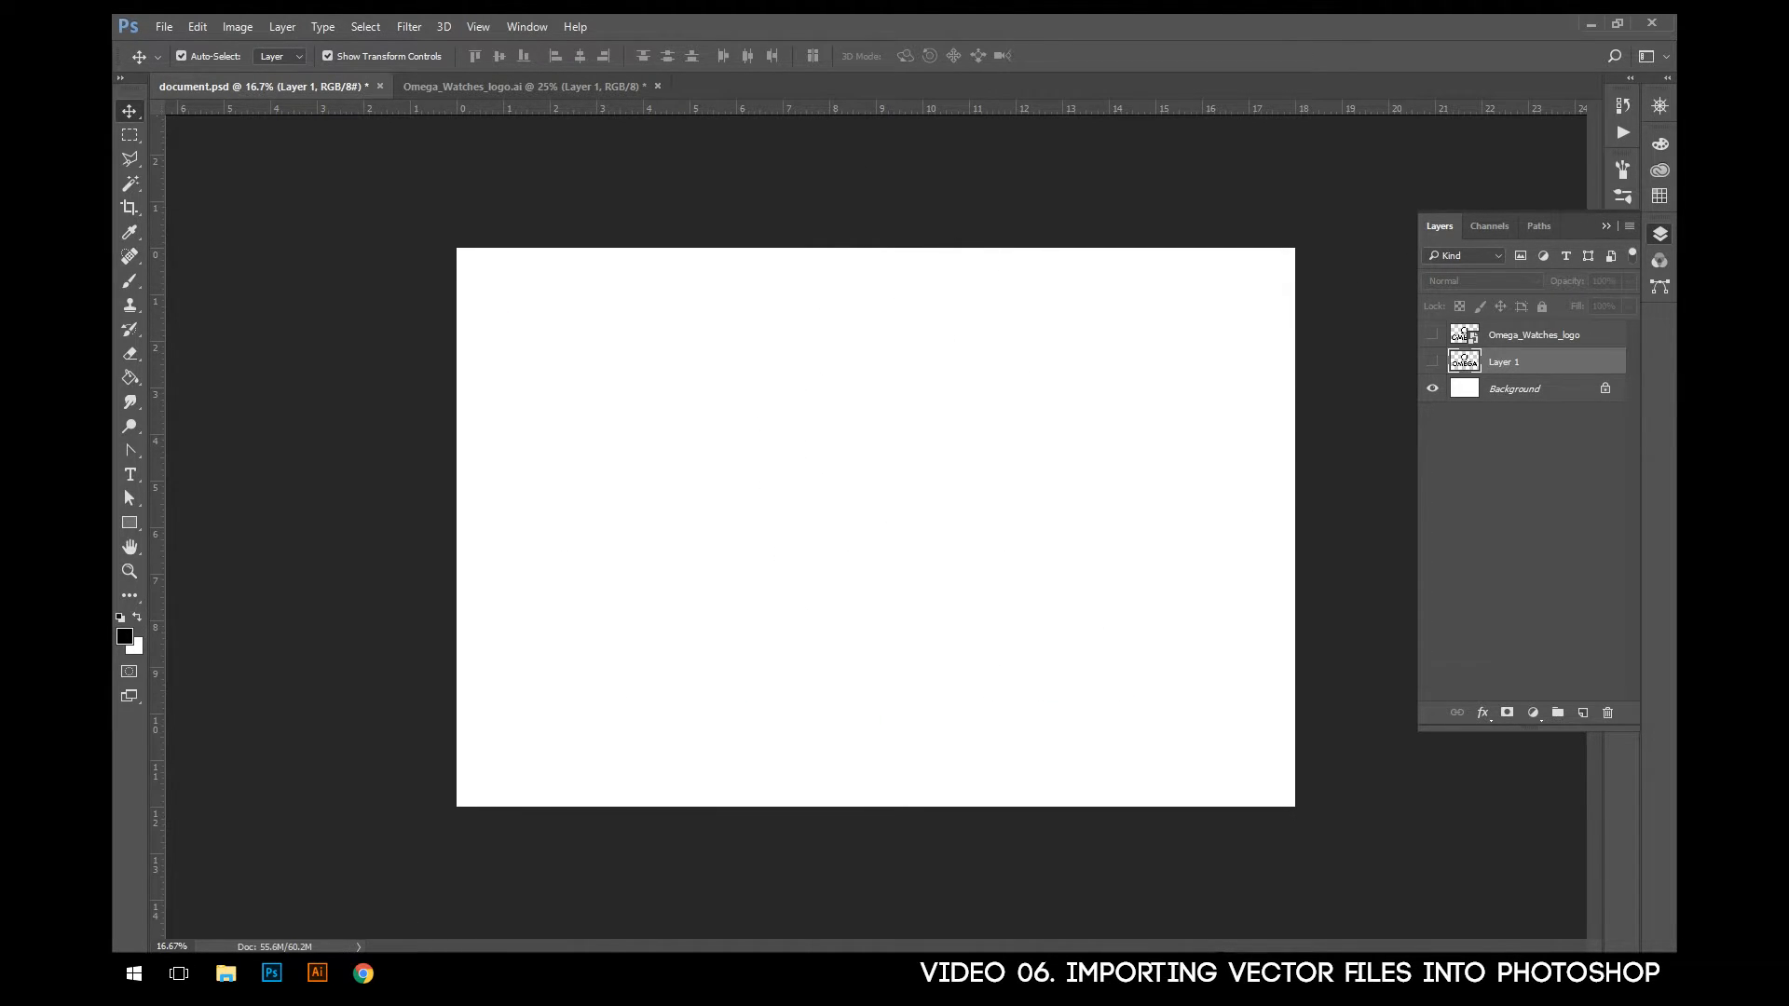
- Switch to Illustrator and open Omega_Watches_logo from the 04 importing folder inside the OBS Photoshop folder in Videos
key(alt+Tab)
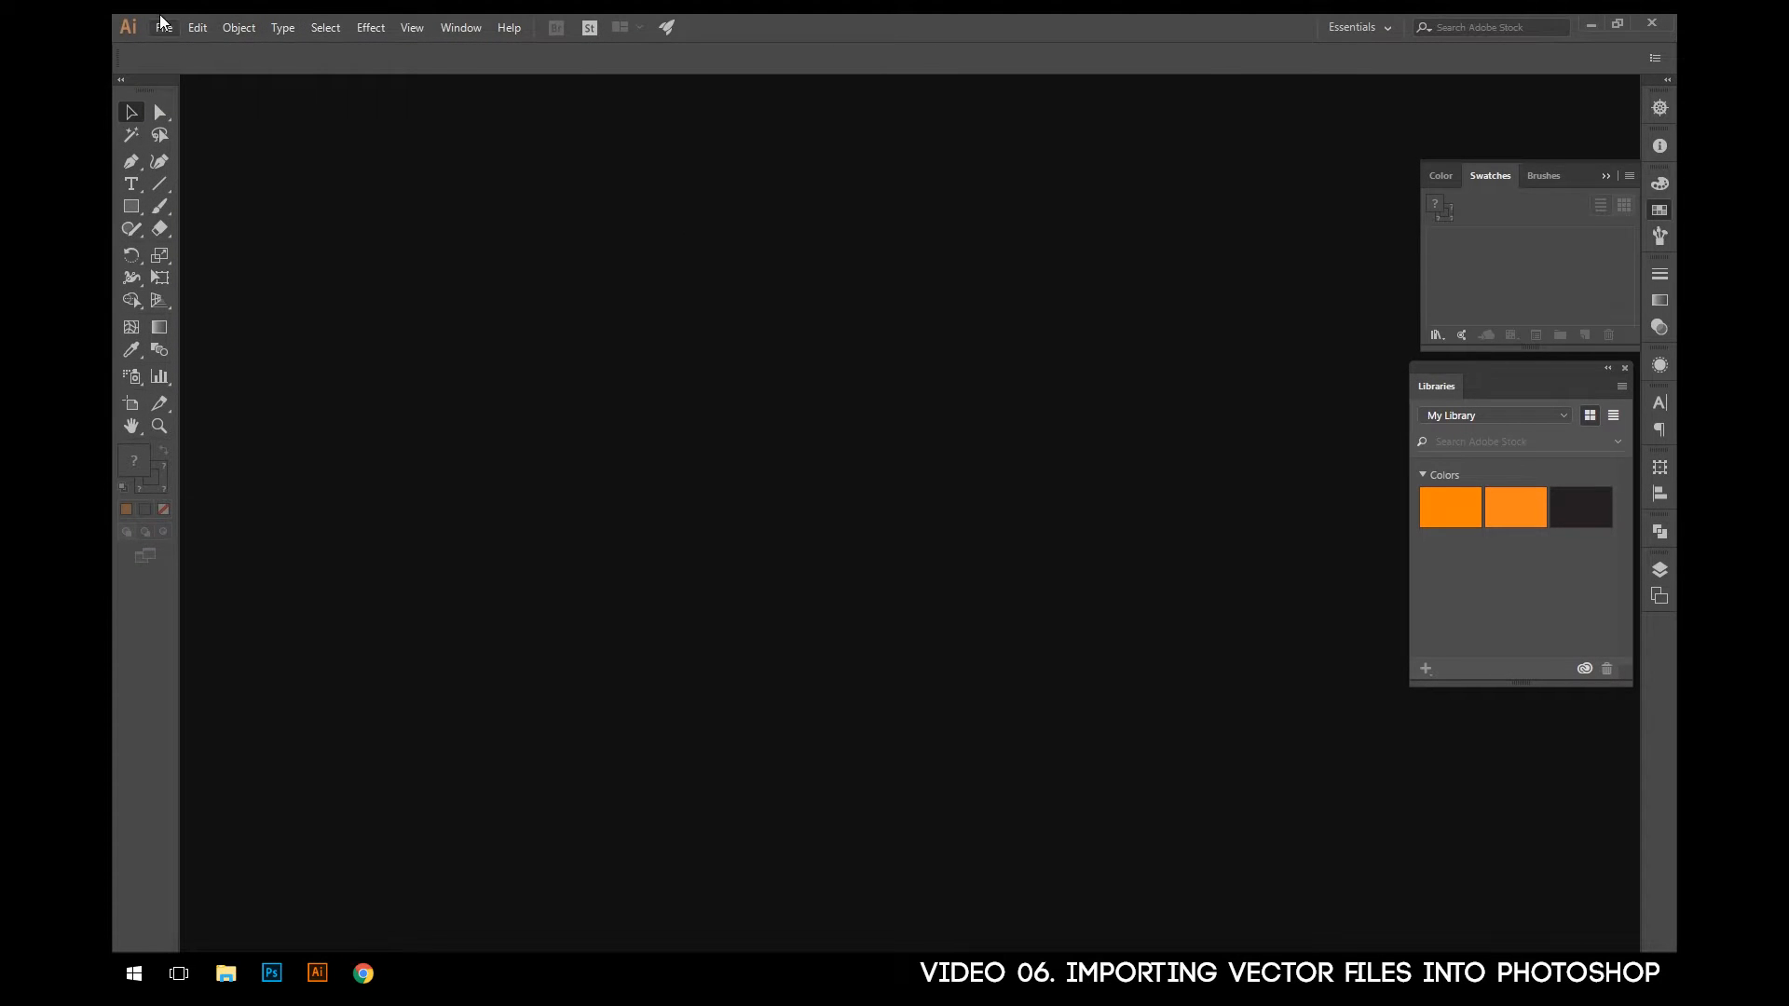
key(ctrl+o)
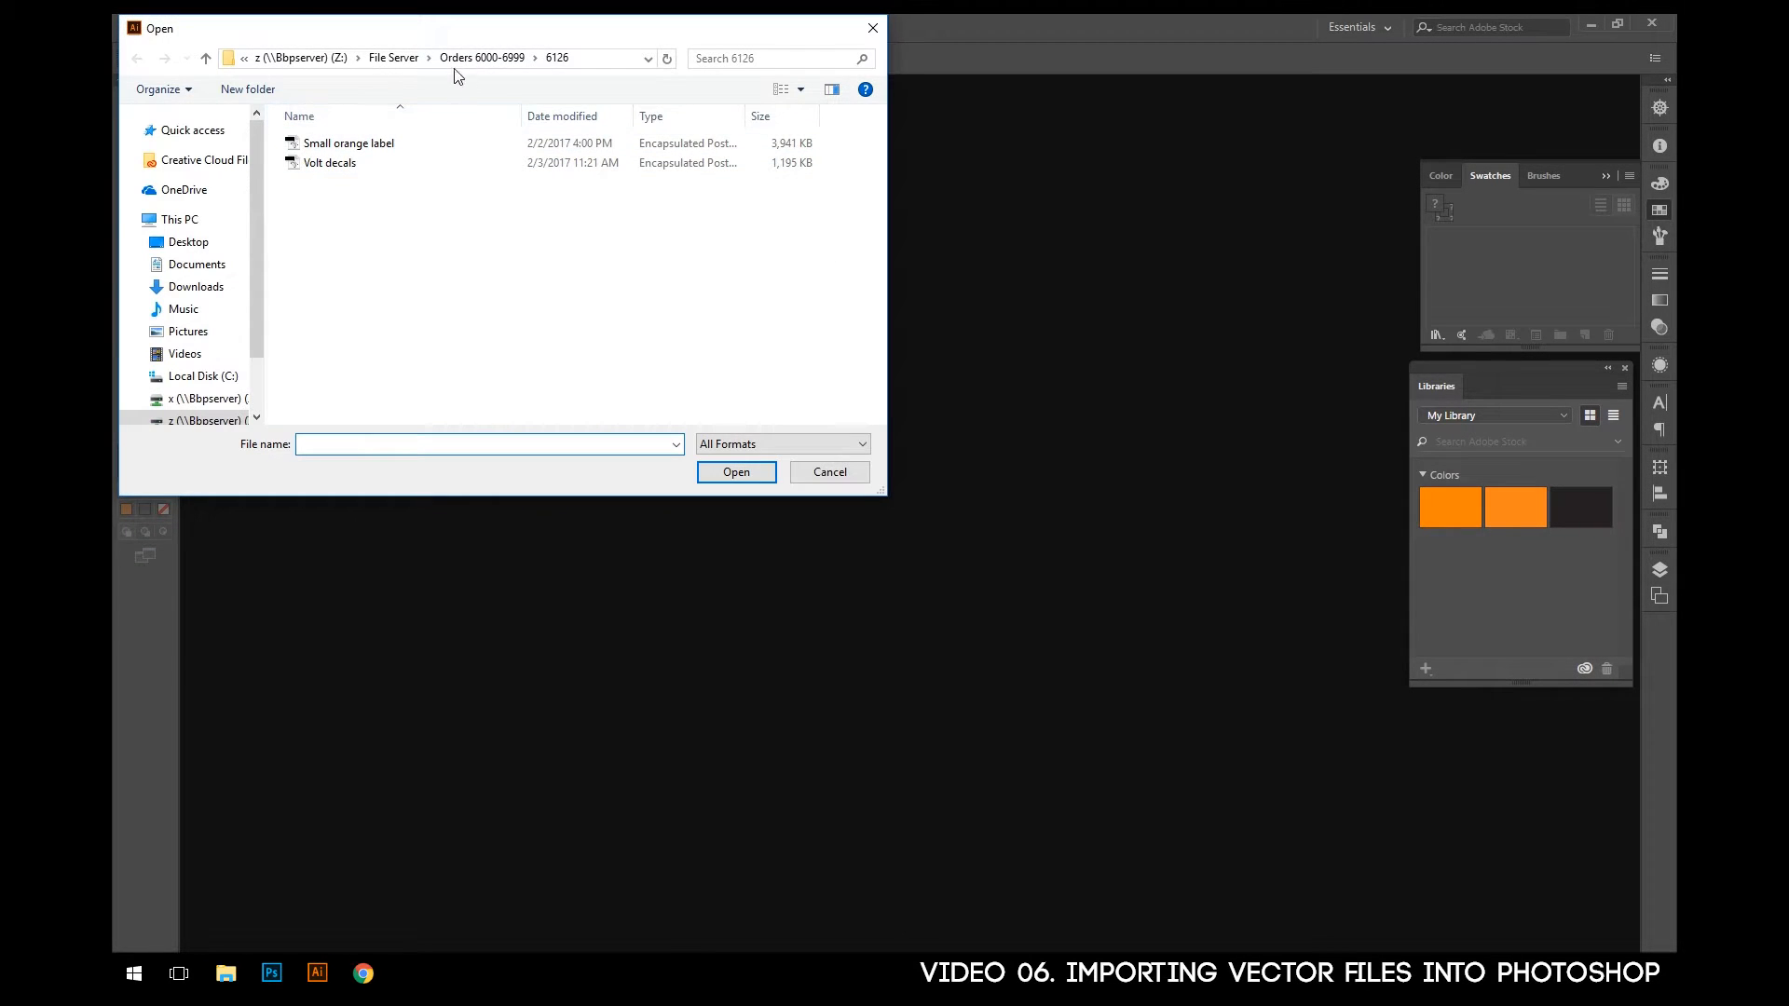
click(184, 350)
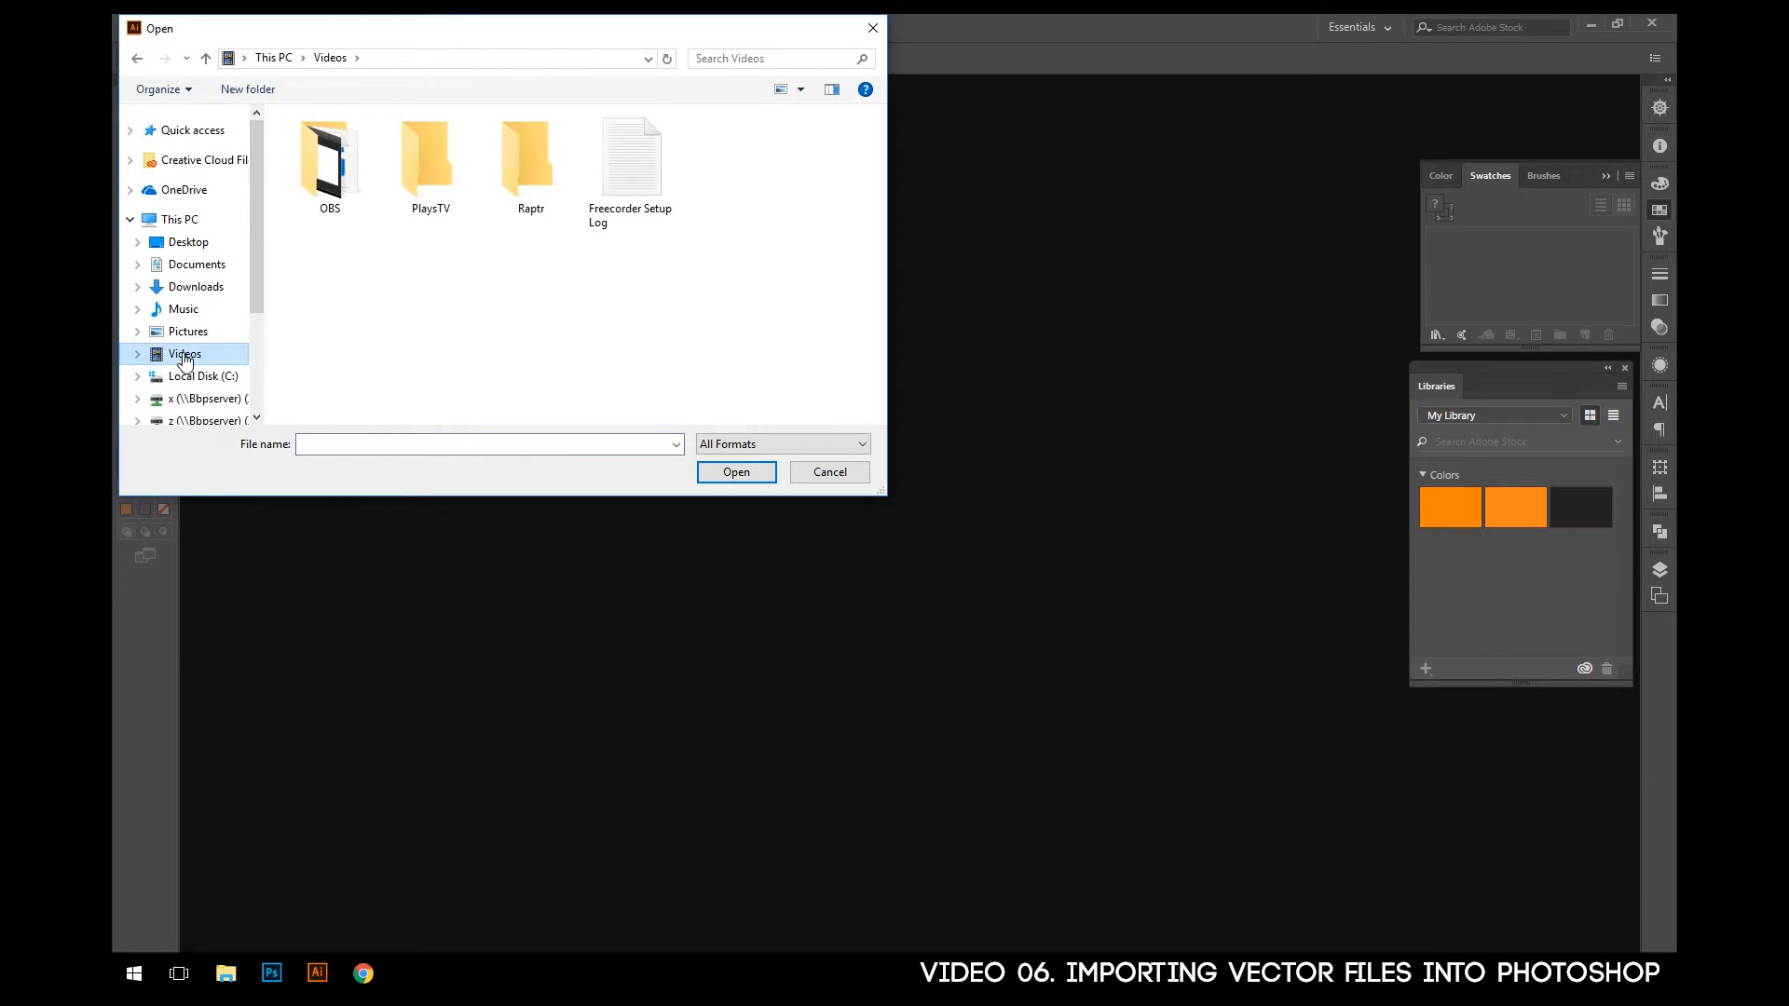
double_click(351, 182)
double_click(350, 181)
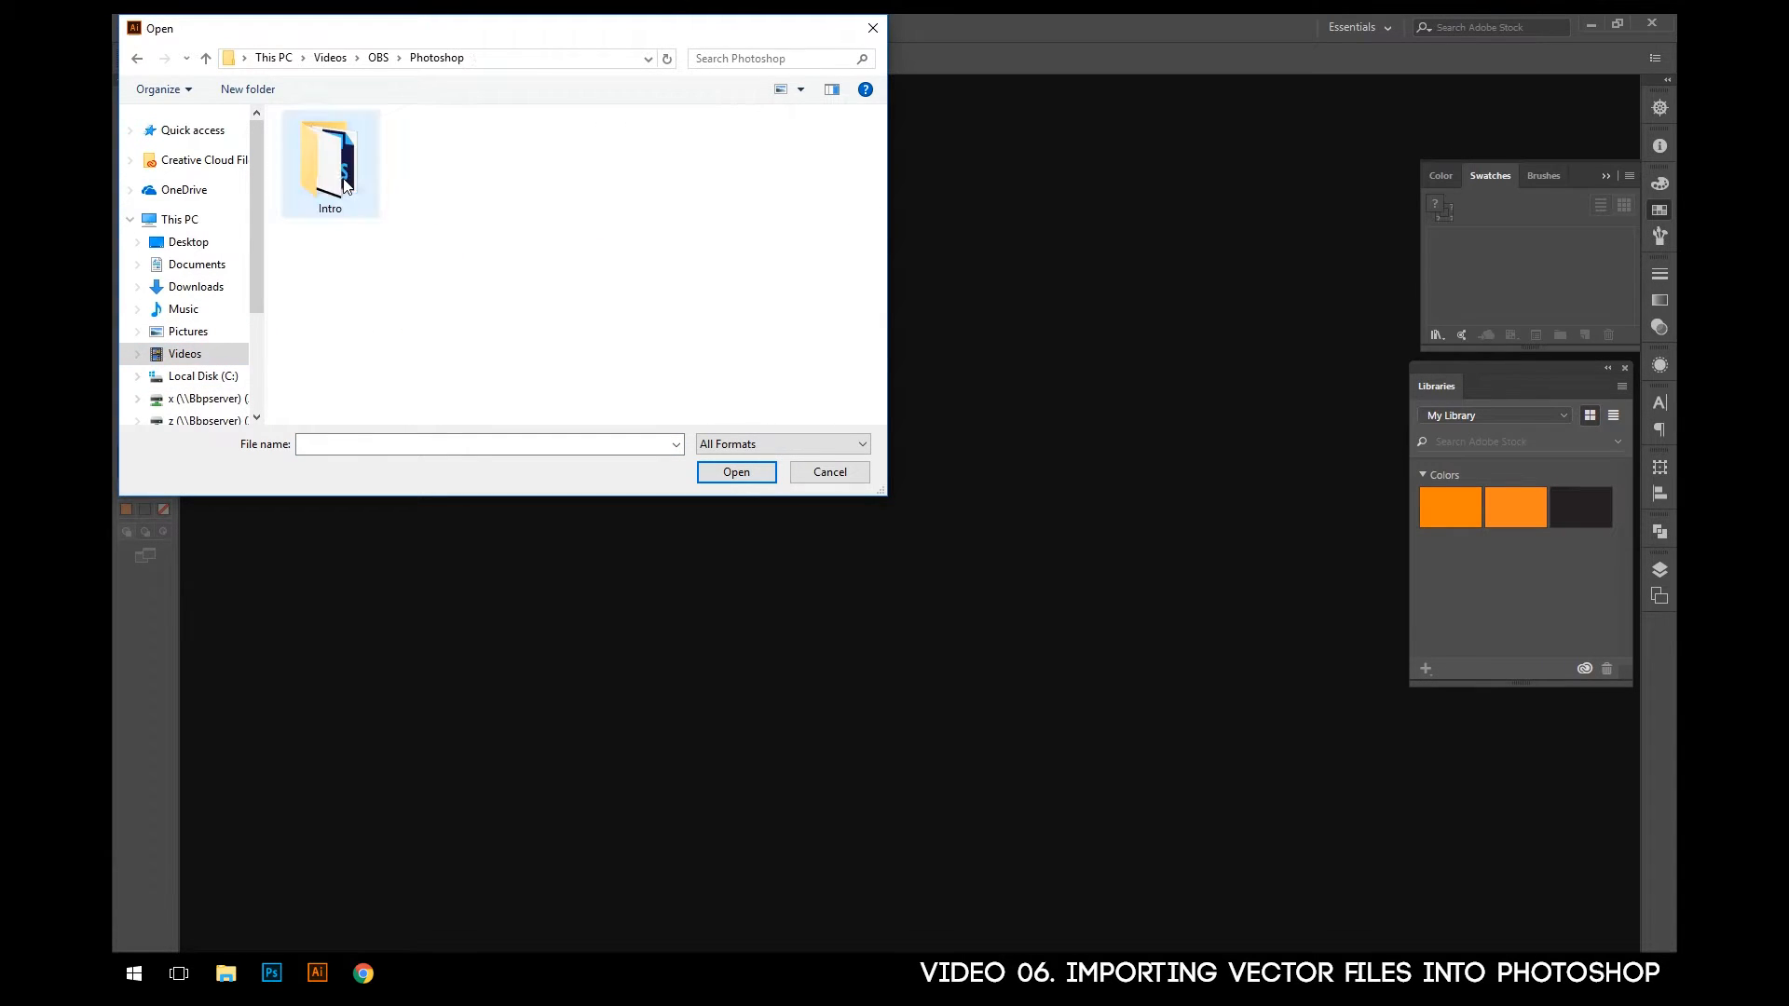
double_click(345, 182)
double_click(340, 180)
double_click(340, 183)
click(517, 171)
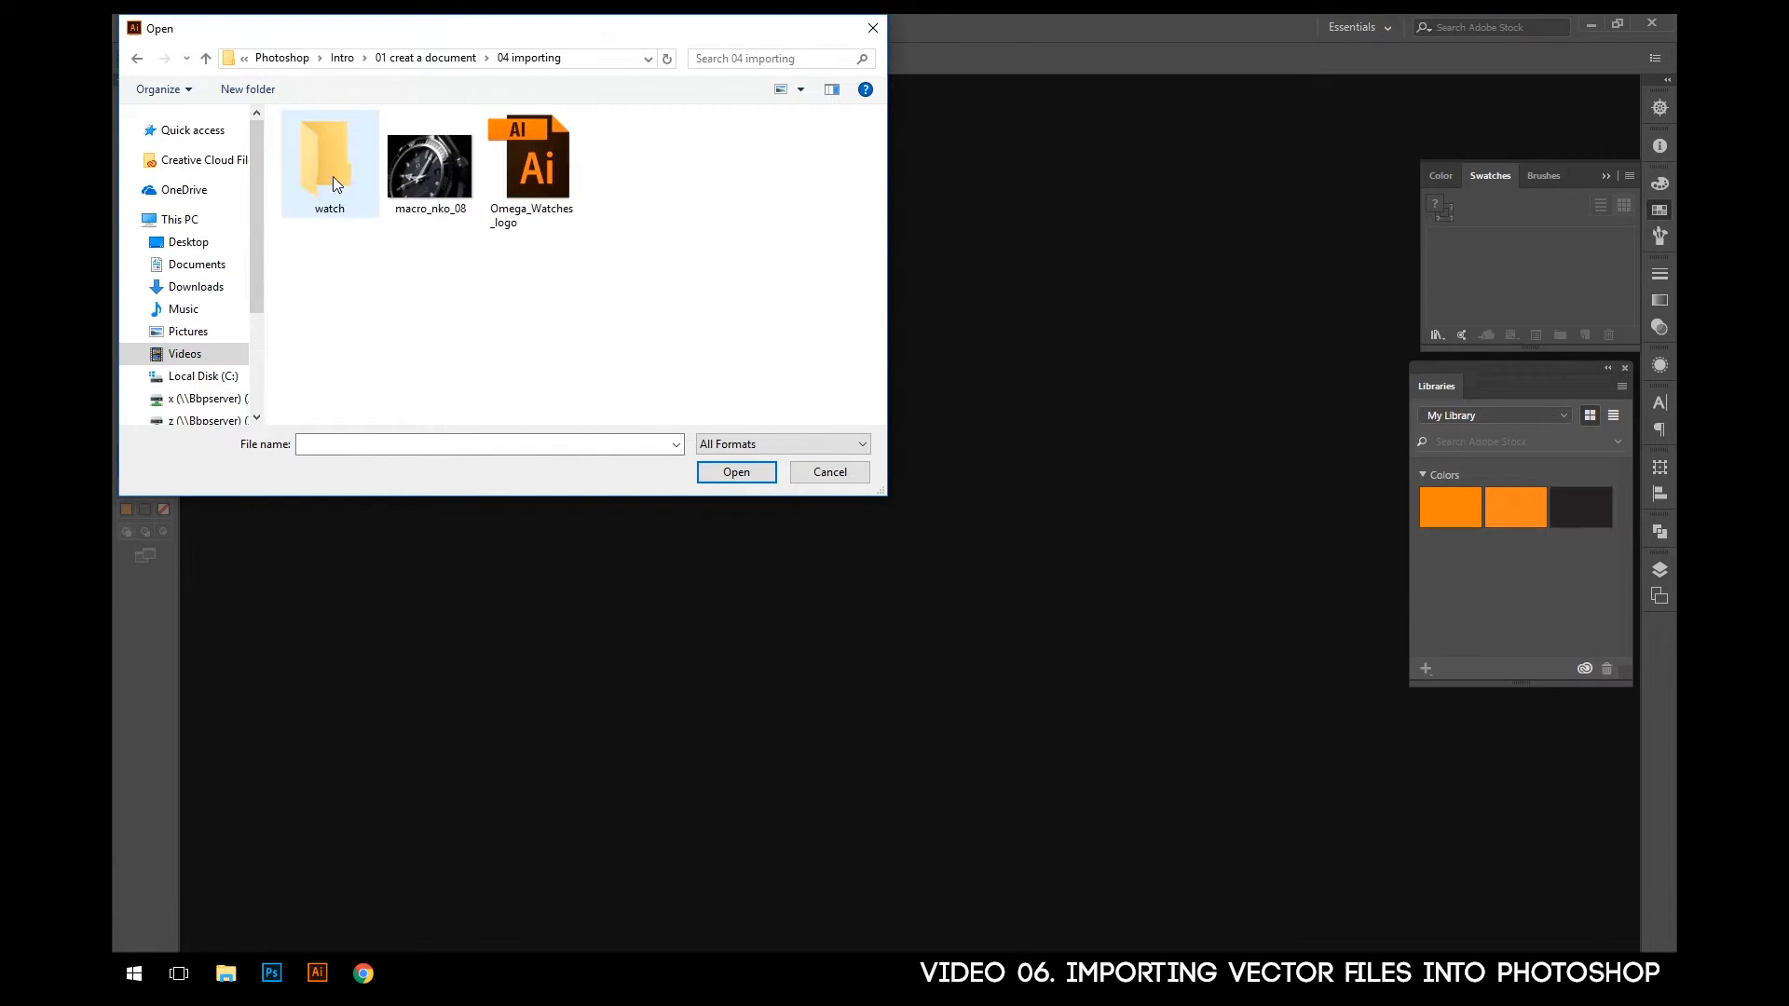
click(716, 472)
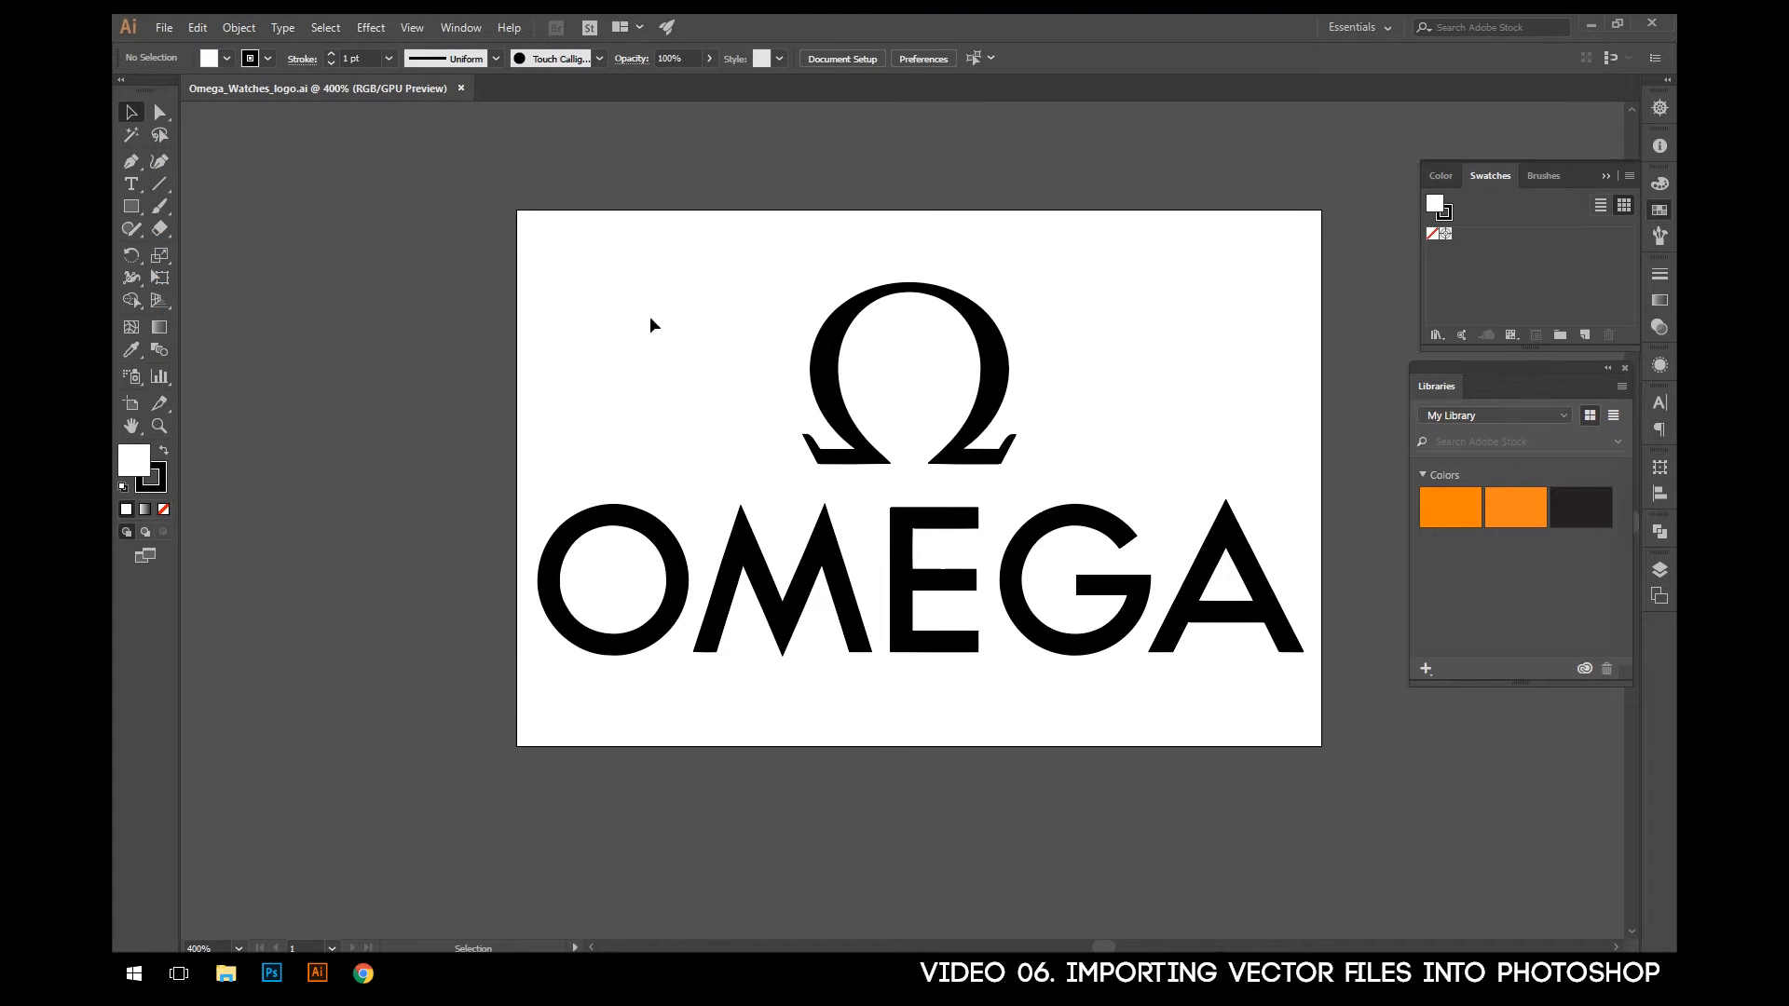
- Select the whole logo artwork, shift it slightly on the artboard, and select only the omega symbol
click(819, 360)
click(676, 552)
click(998, 380)
mouse_move(1252, 704)
mouse_down()
mouse_move(991, 607)
mouse_move(567, 339)
mouse_up()
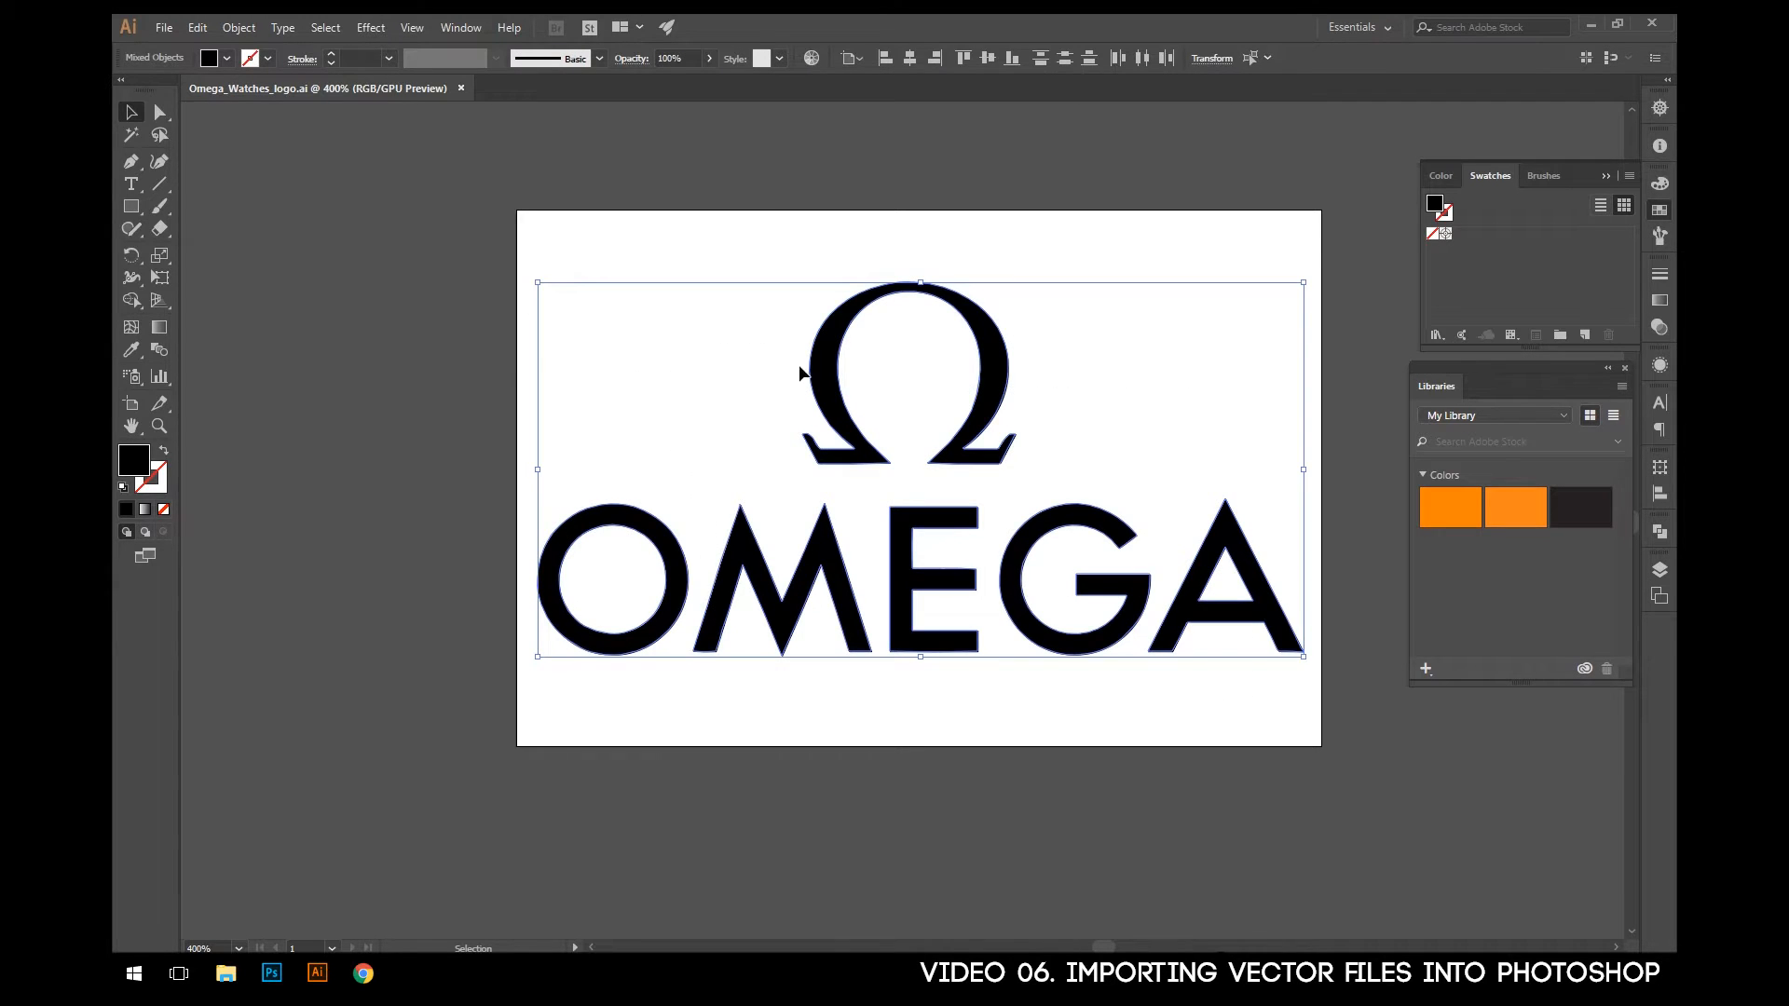
mouse_move(827, 389)
mouse_down()
mouse_move(791, 360)
mouse_move(821, 392)
mouse_up()
click(878, 361)
click(787, 389)
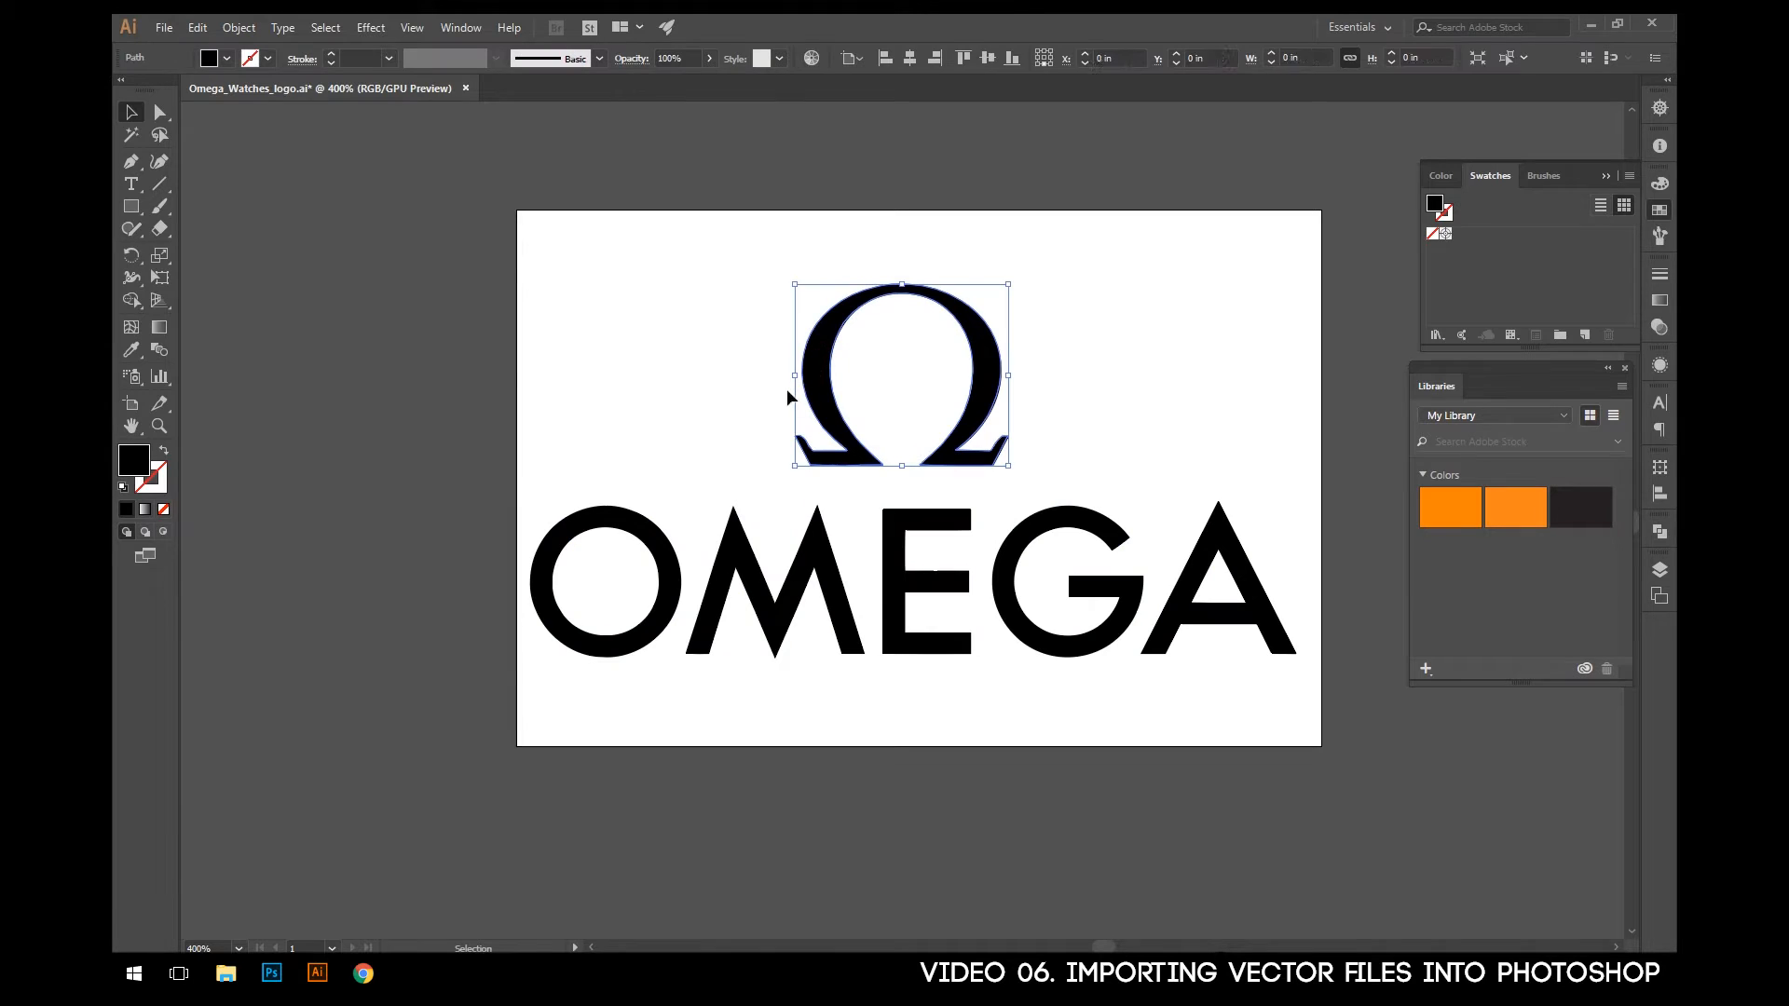
- Select the entire Omega logo, symbol and lettering together, shift it slightly on the artboard, and copy it
drag(708, 305, 1031, 590)
mouse_move(816, 396)
mouse_down()
mouse_move(848, 378)
mouse_move(825, 405)
mouse_move(829, 389)
mouse_up()
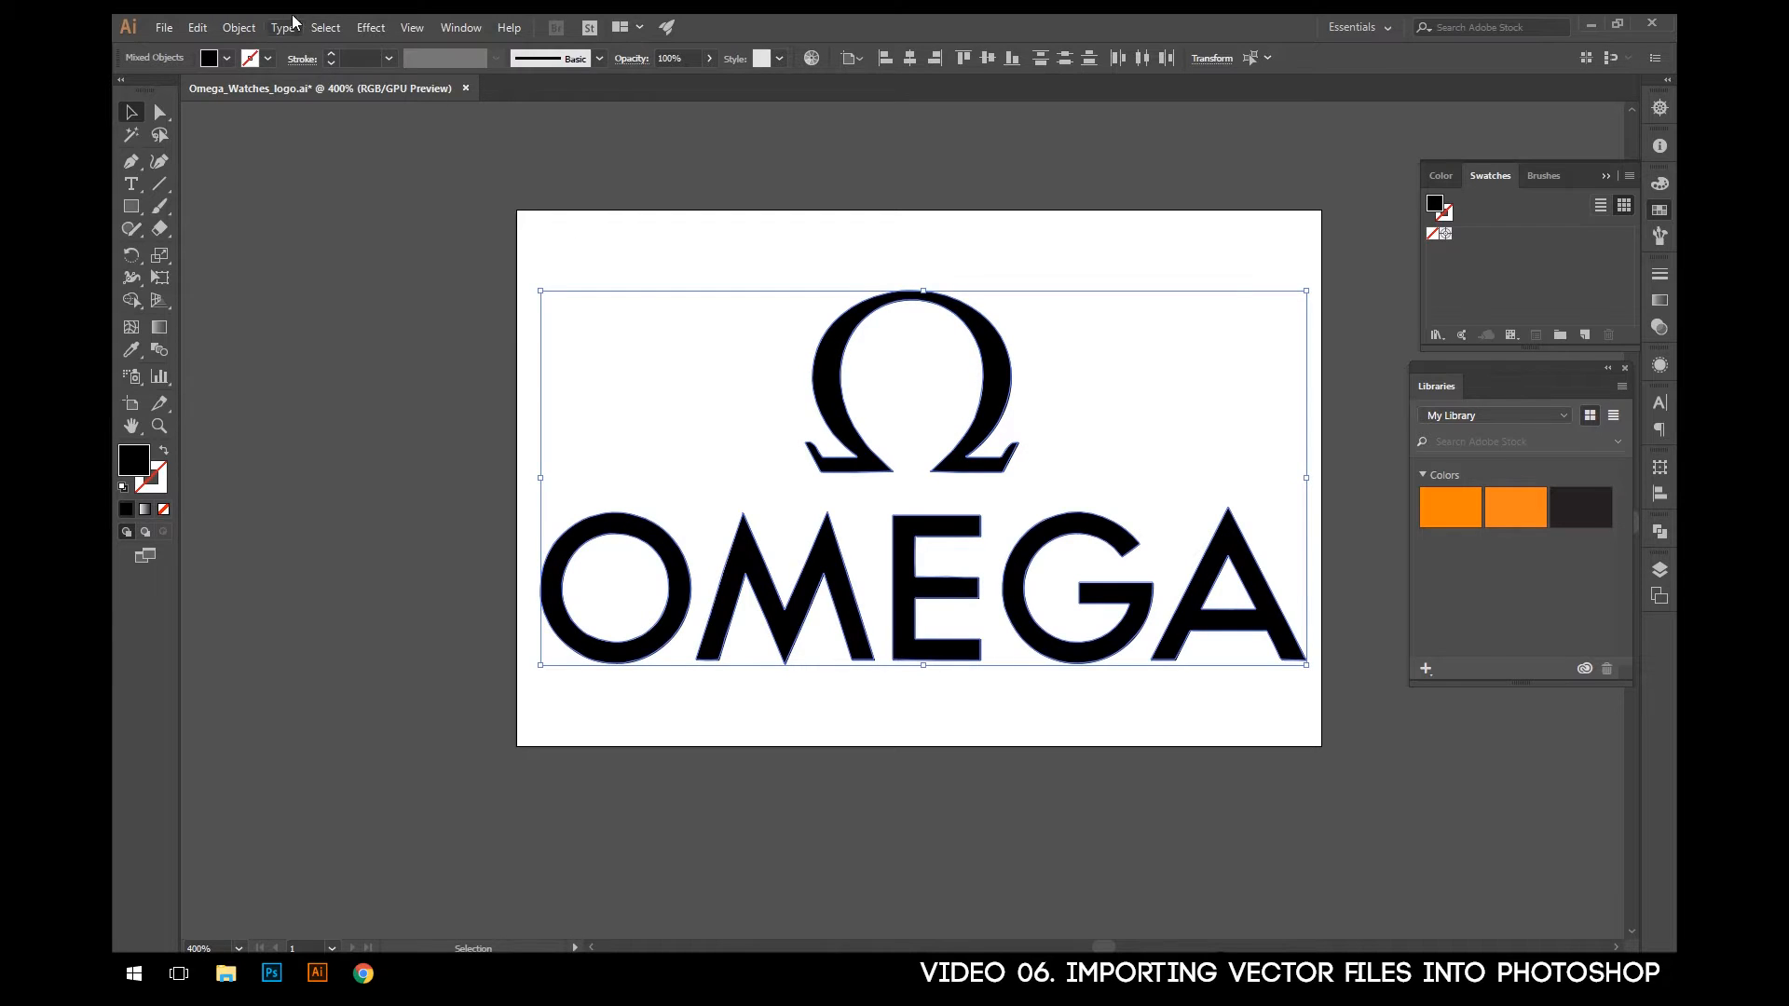
click(193, 28)
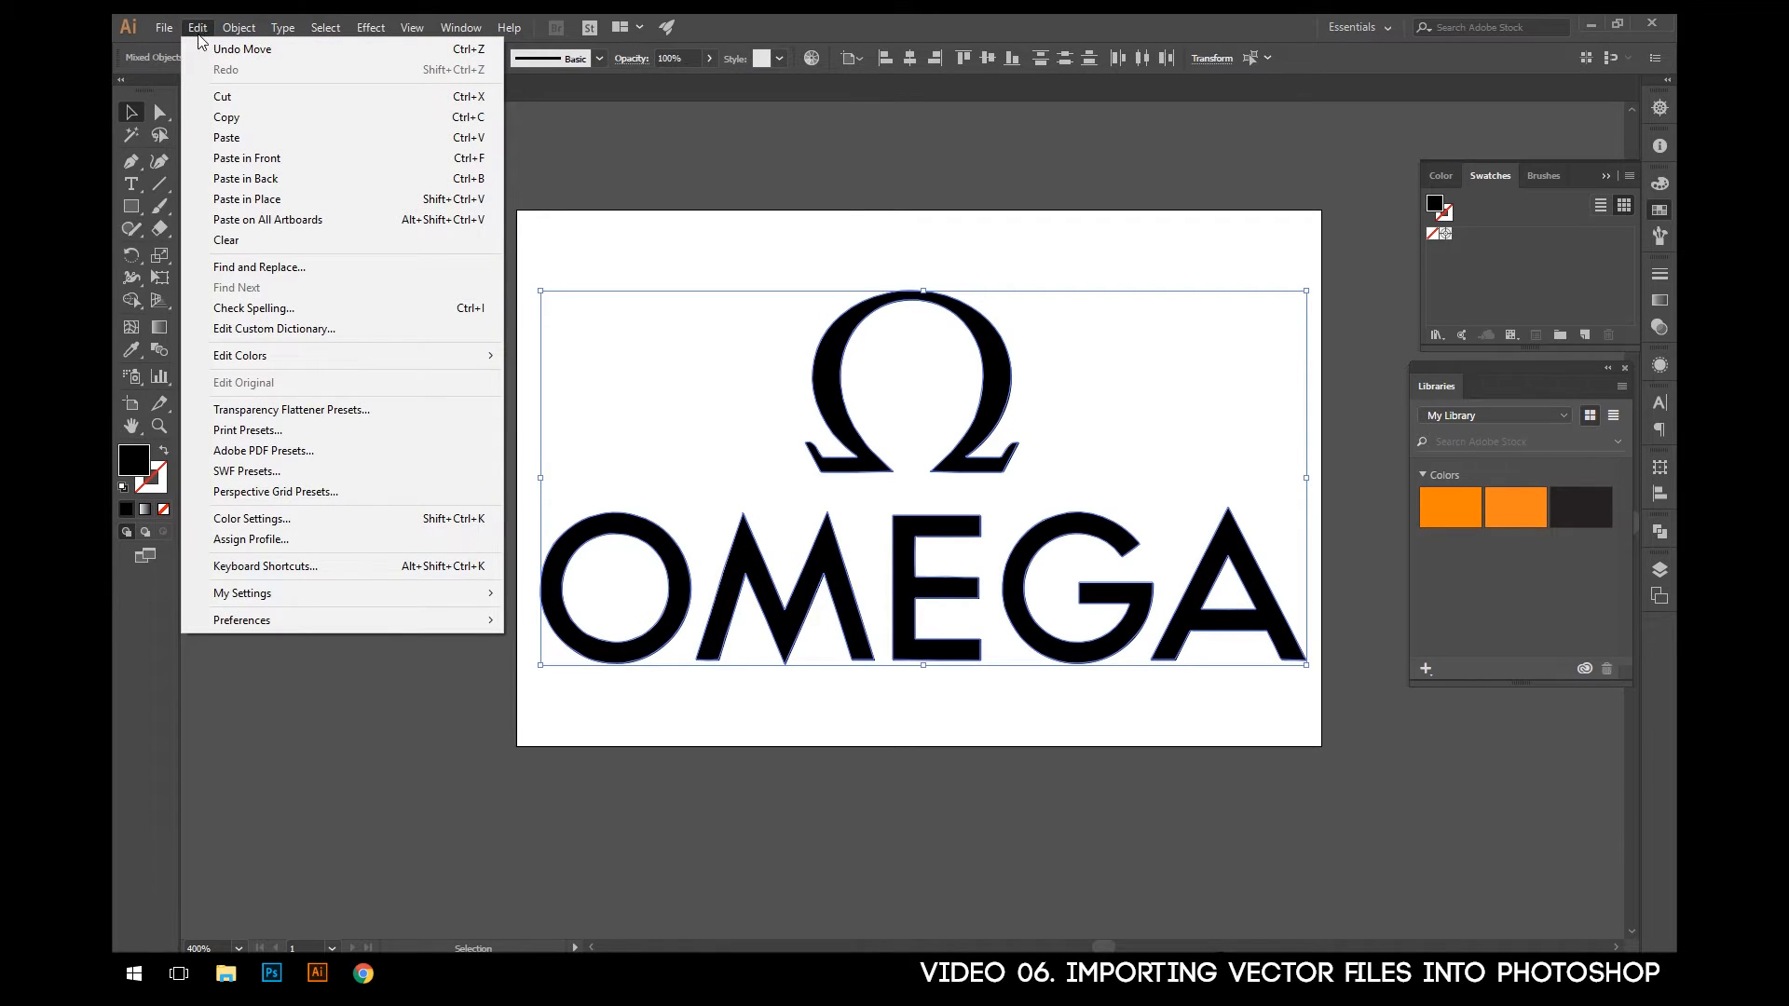
click(229, 119)
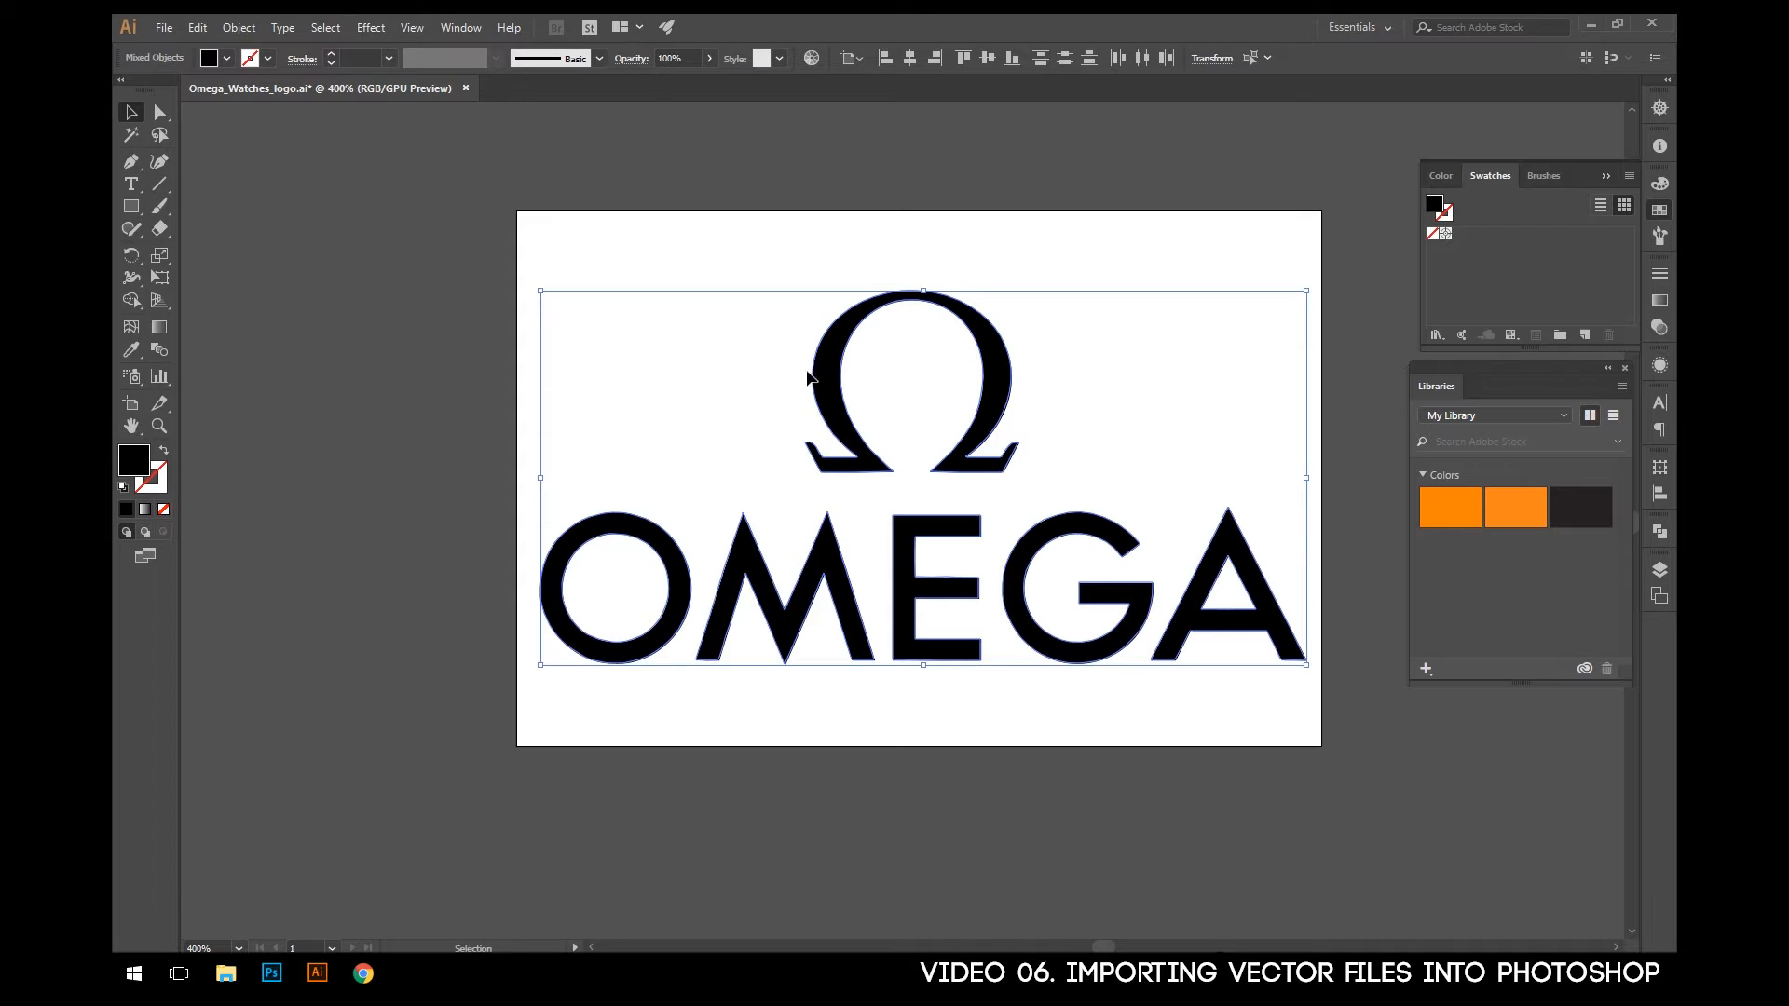
- Switch to Photoshop and paste the copied logo into document.psd as a Smart Object
click(271, 973)
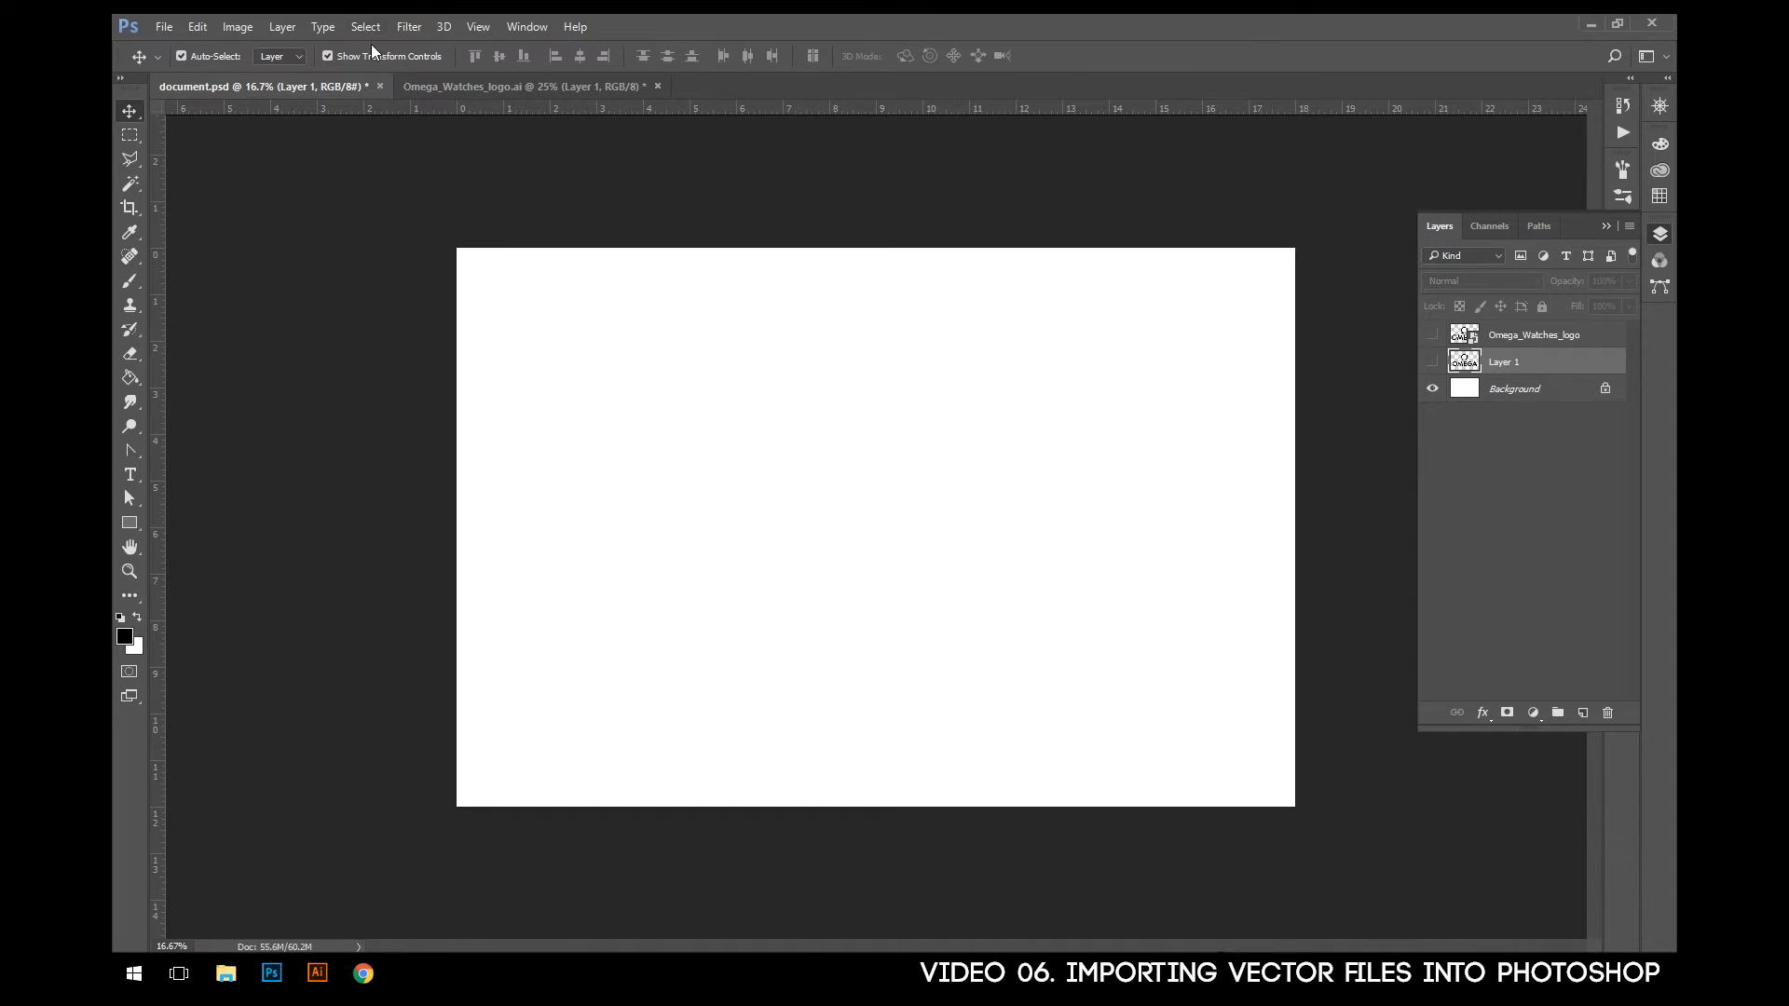
click(201, 30)
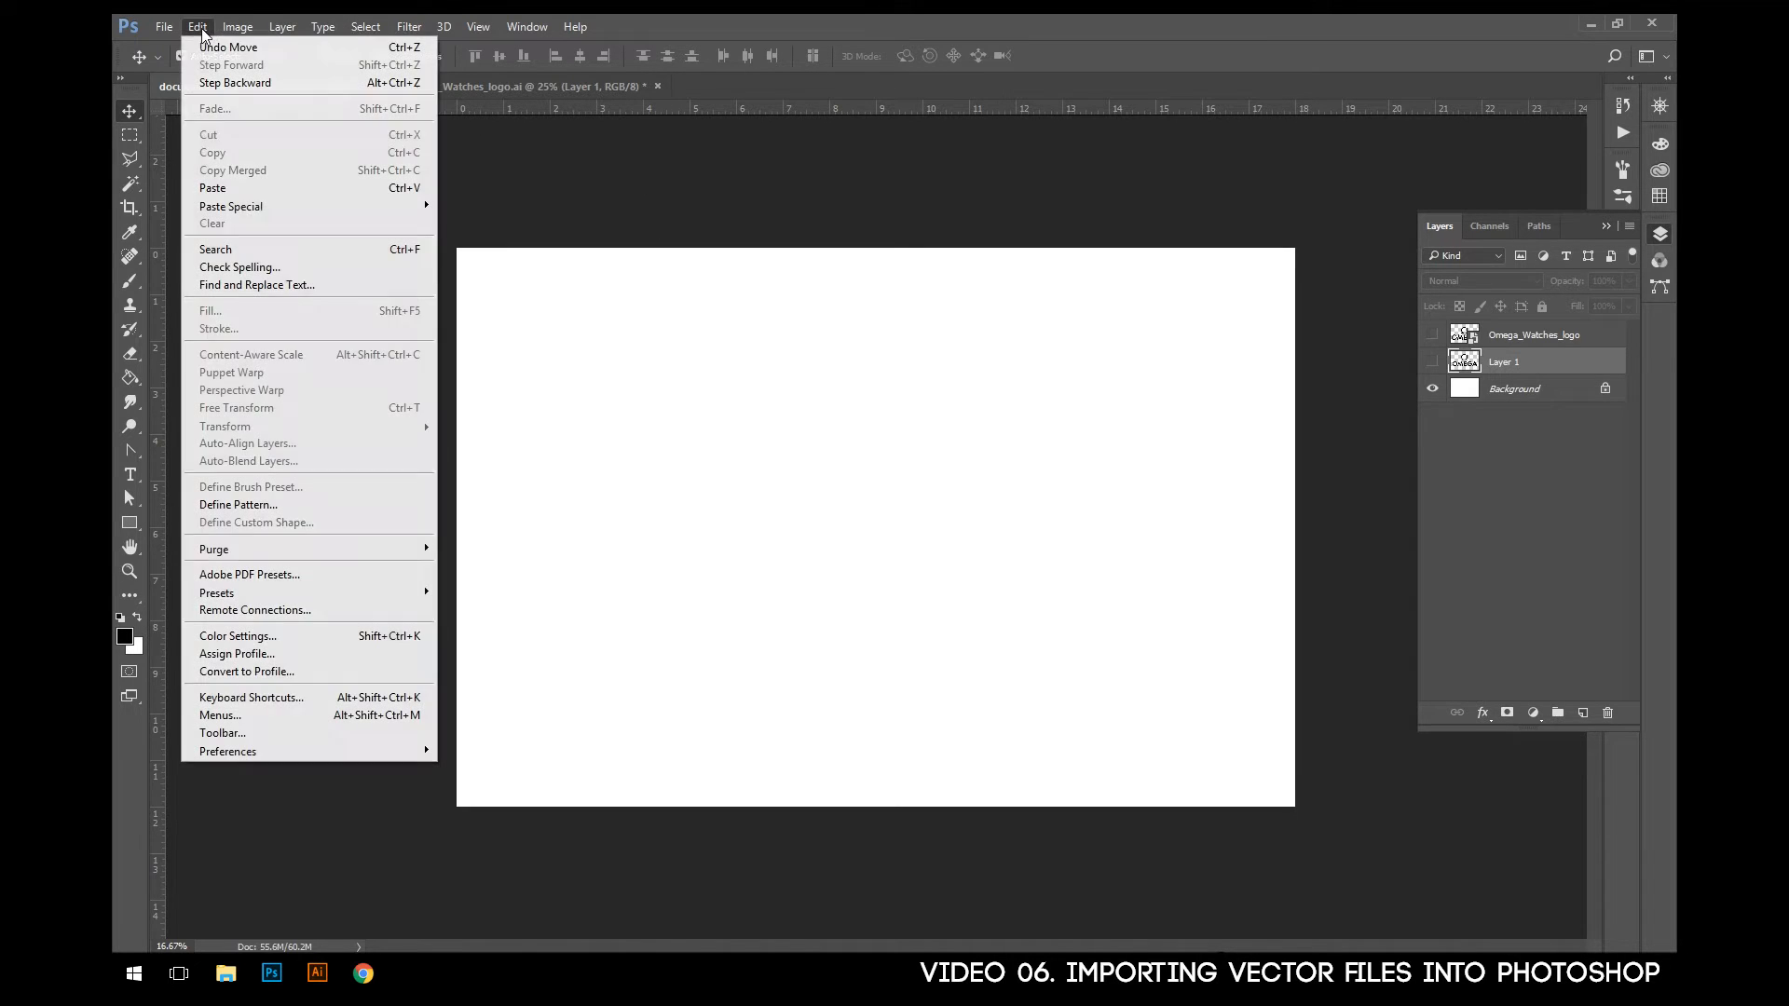
click(216, 187)
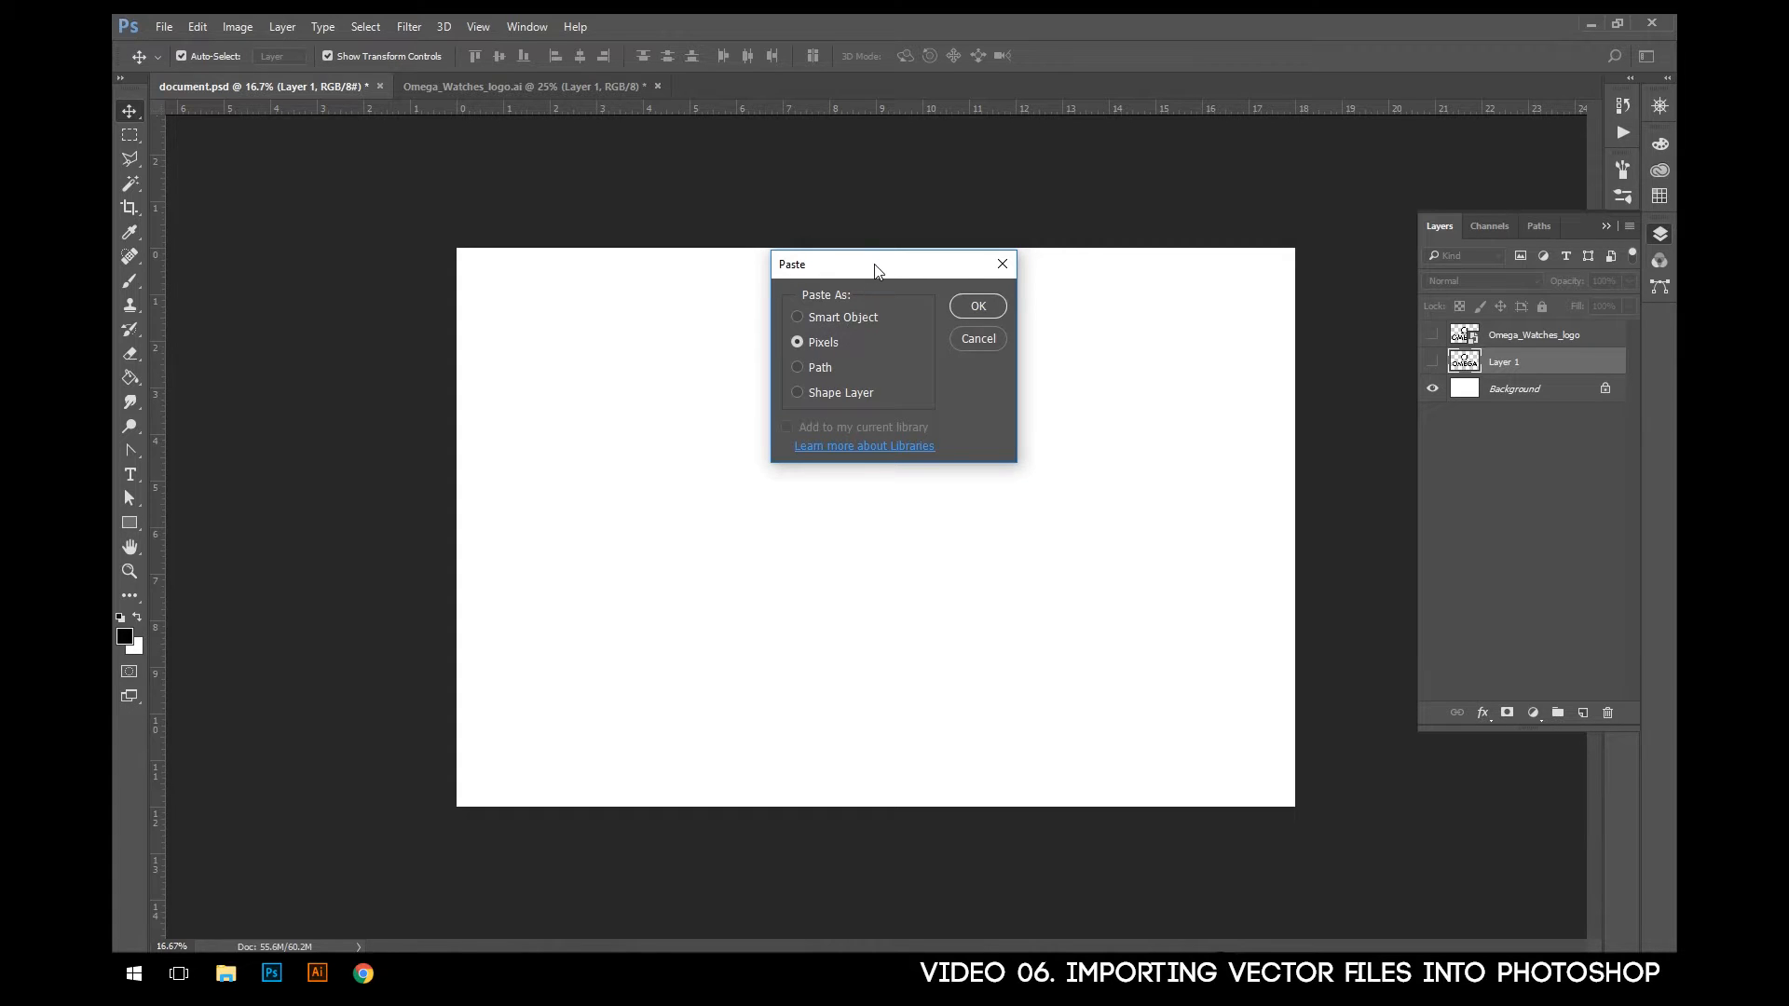
drag(876, 271, 858, 345)
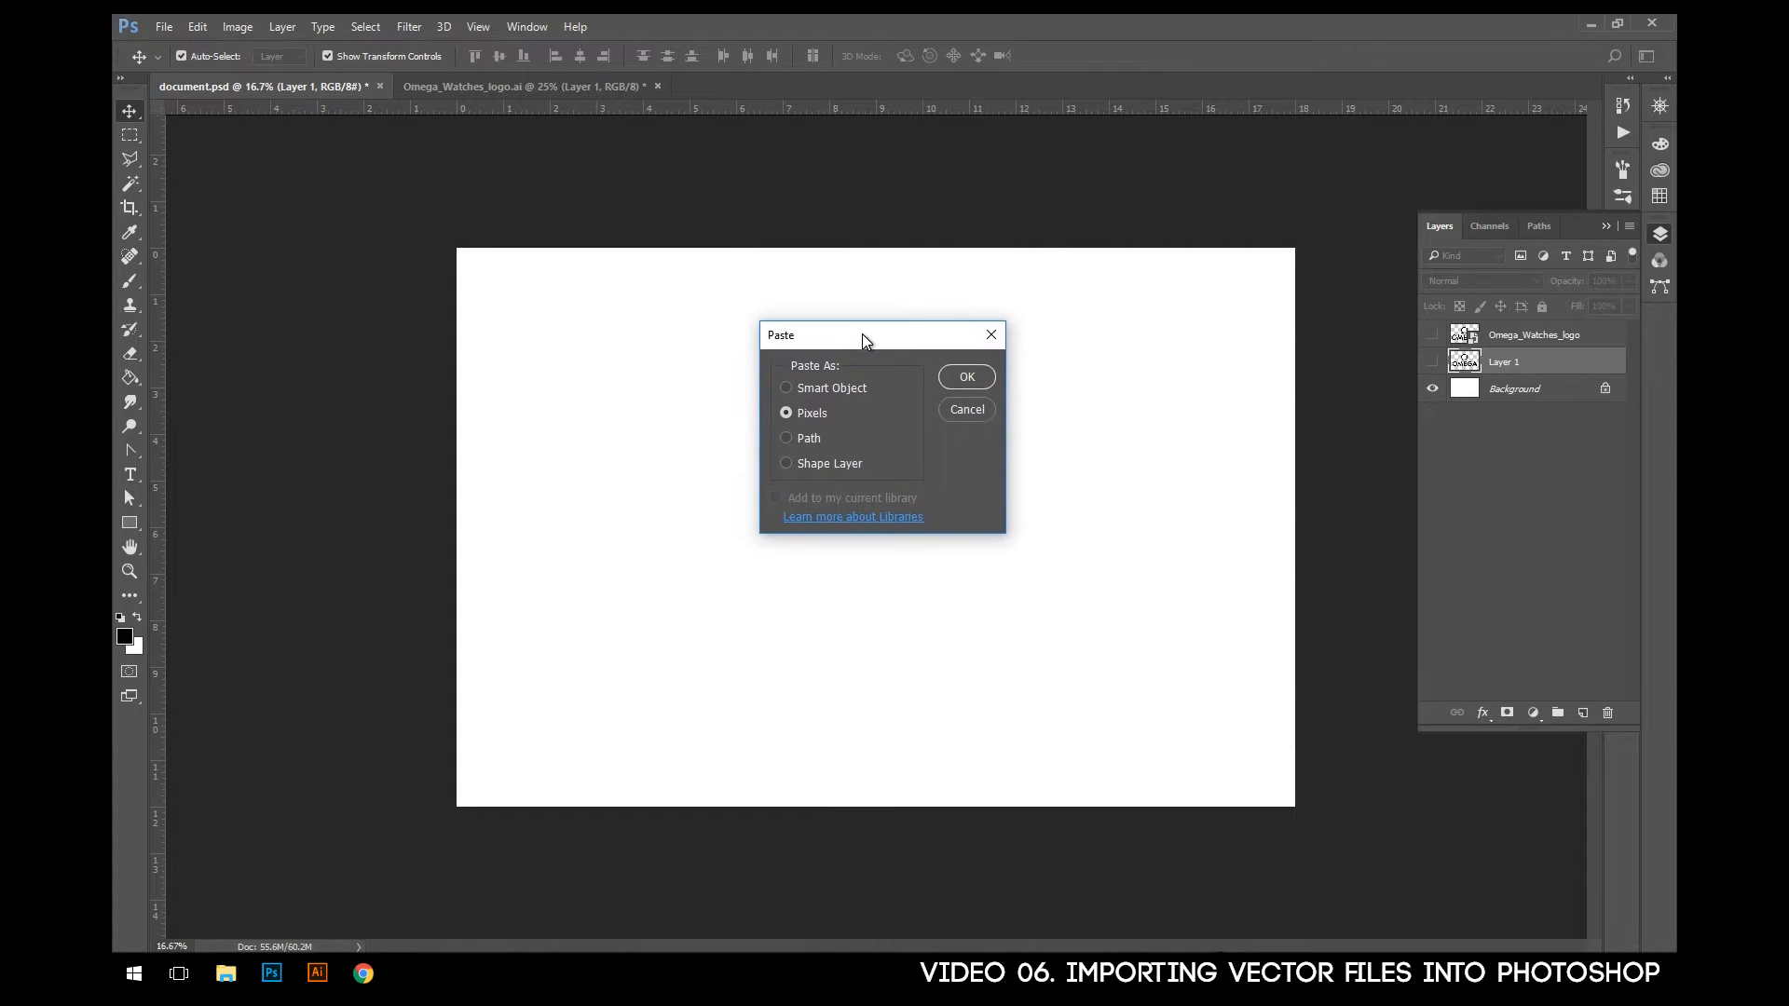
click(780, 392)
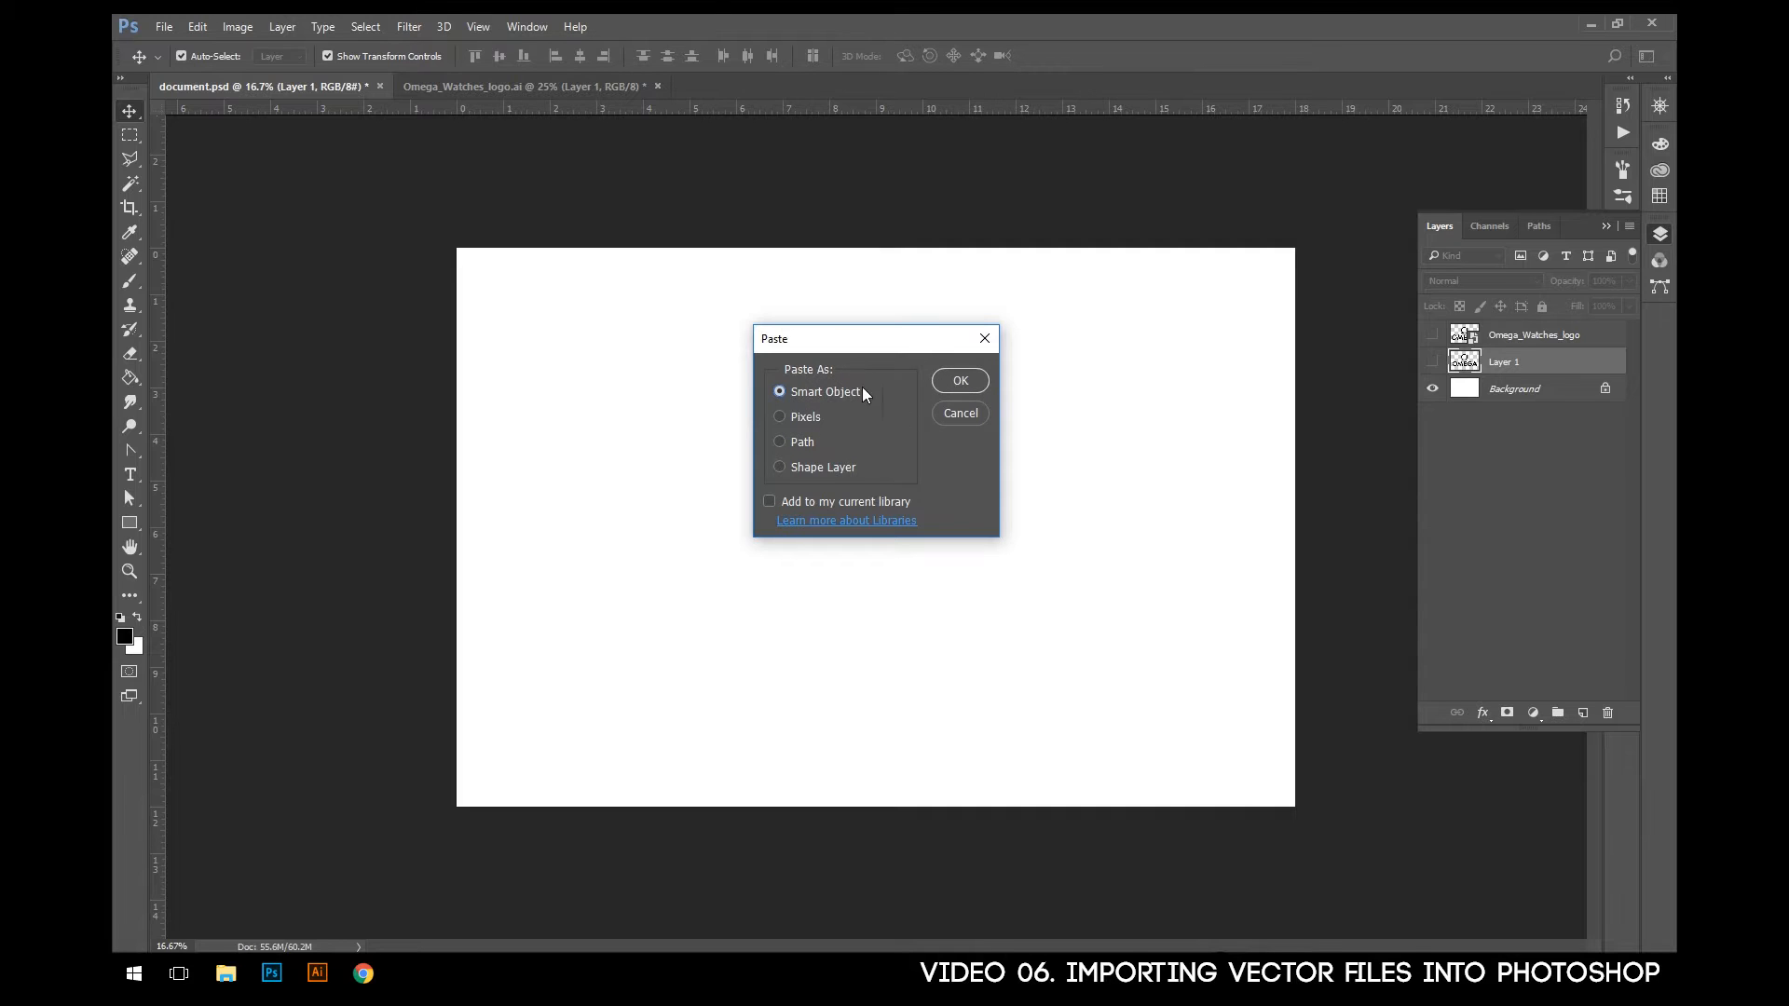
click(784, 418)
click(809, 393)
click(960, 381)
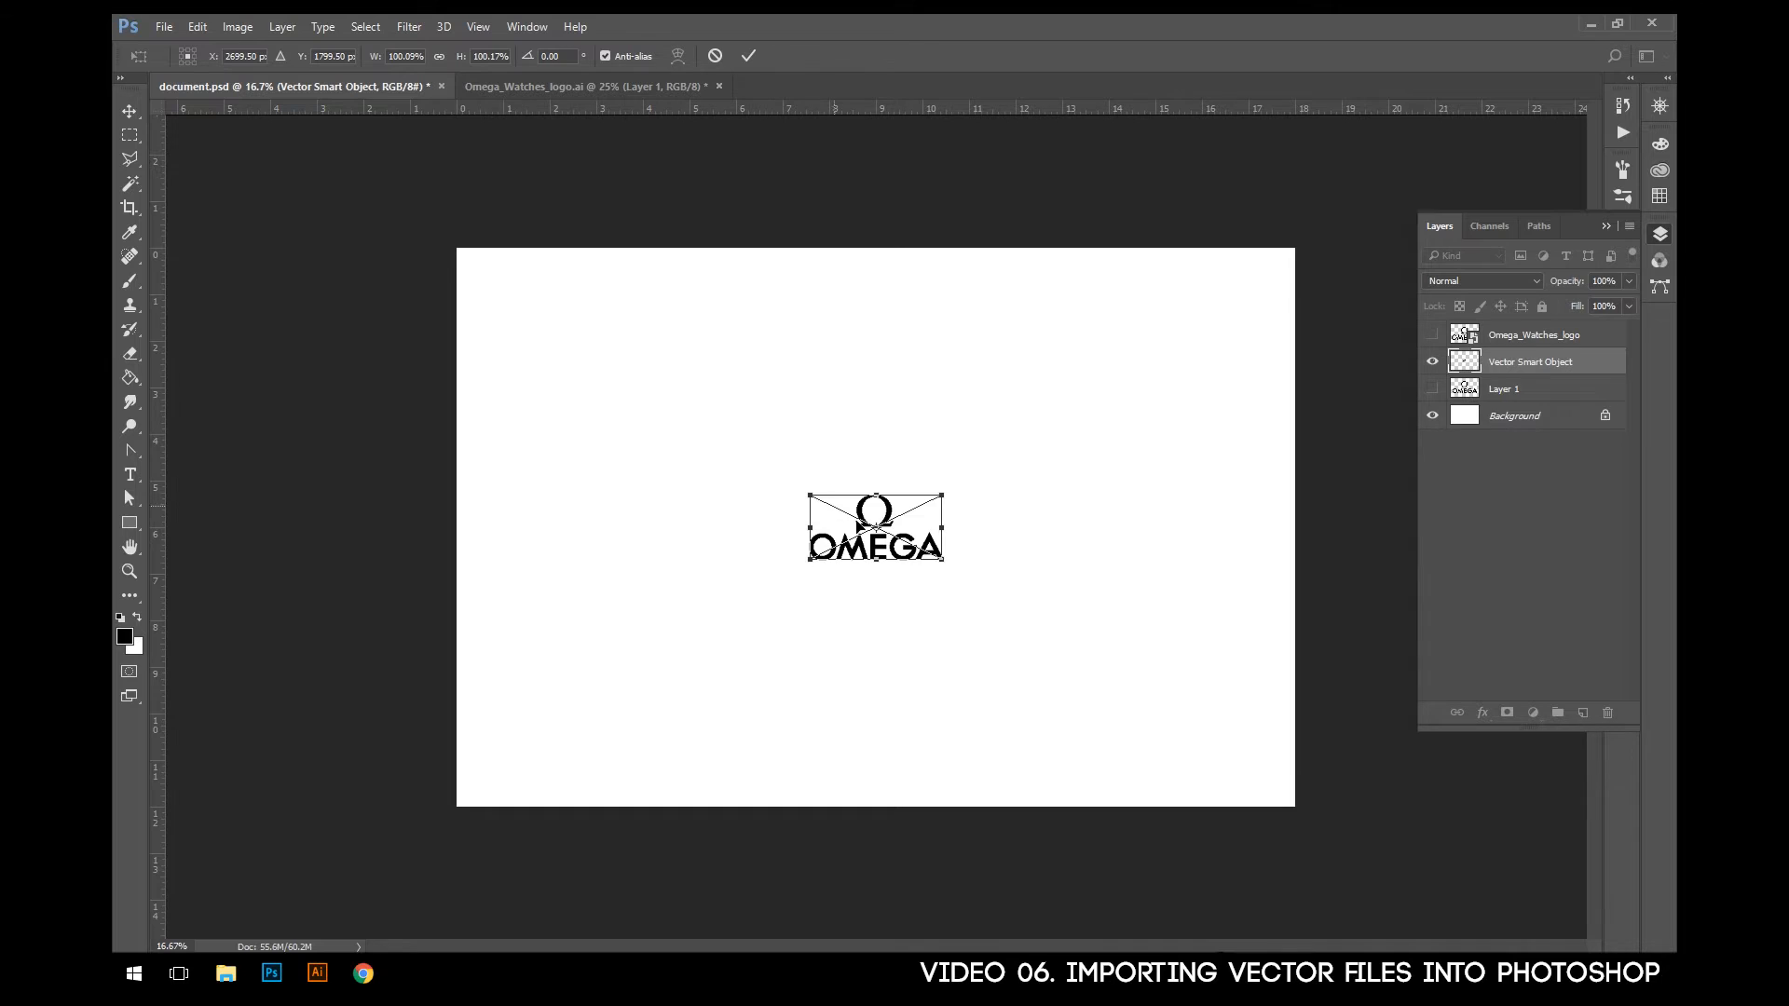
- Enlarge the pasted logo to about 573%, centre it on the canvas, and commit the transformation
drag(853, 559, 878, 543)
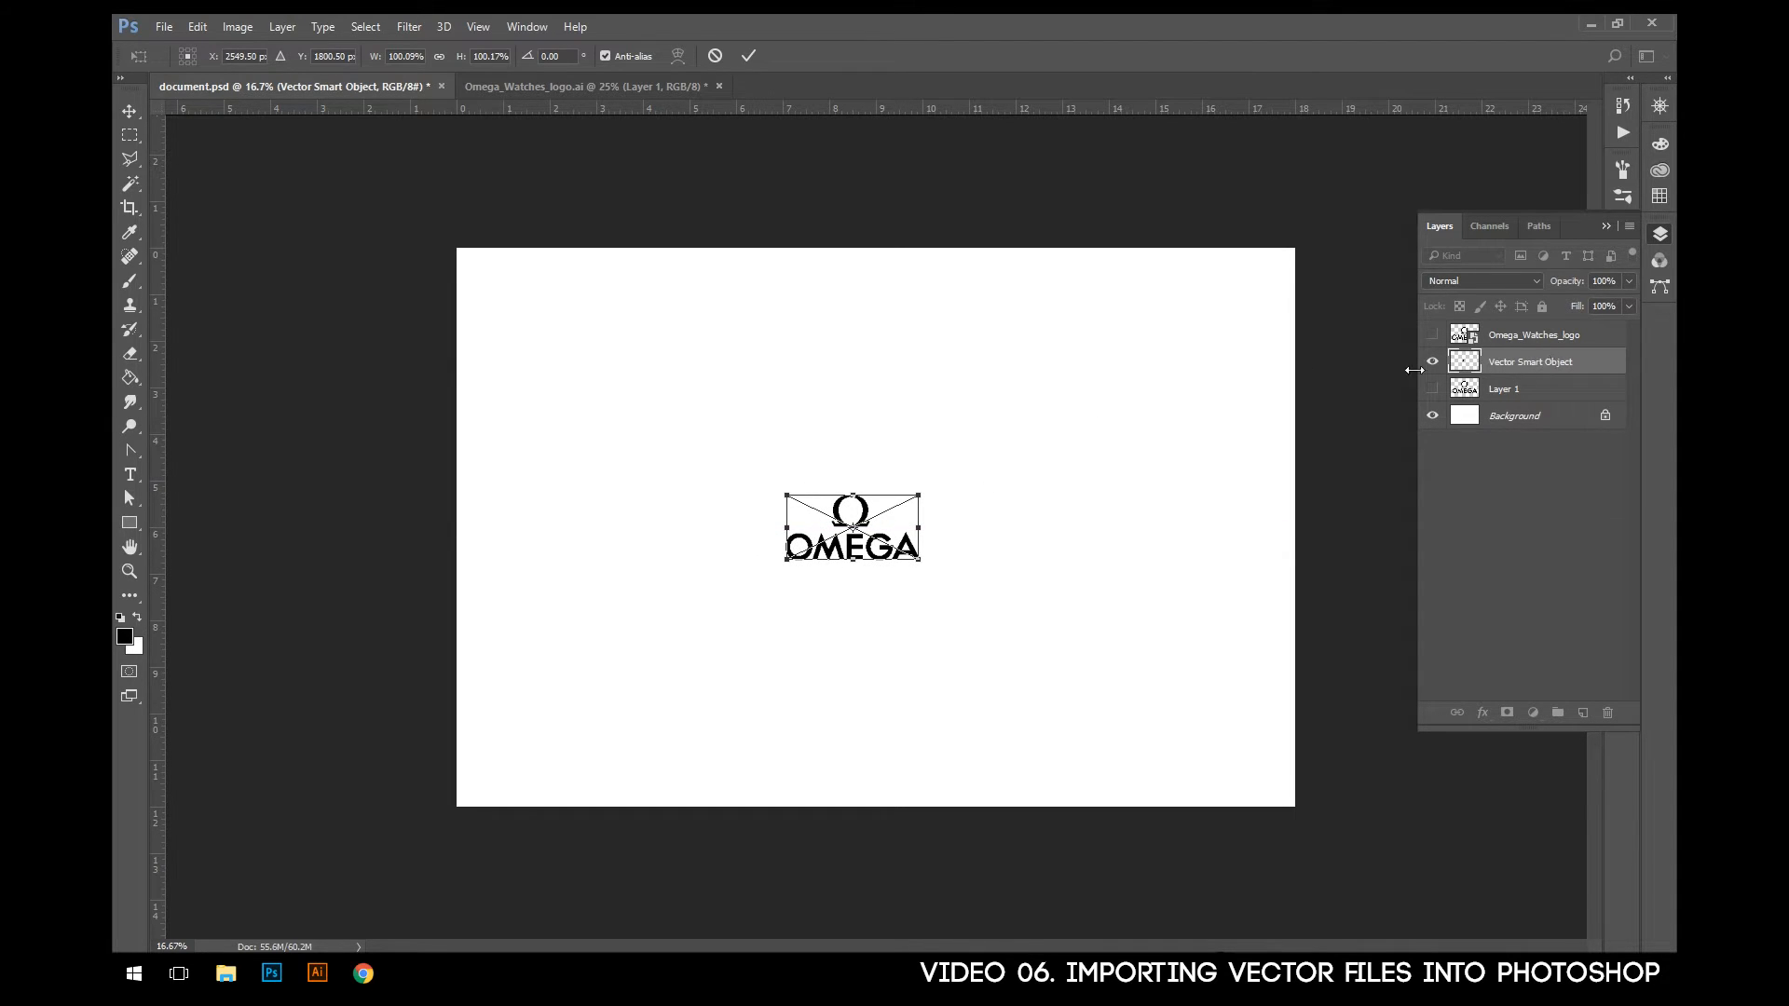
drag(788, 496, 520, 367)
drag(921, 560, 1251, 722)
drag(520, 360, 498, 333)
drag(775, 449, 786, 434)
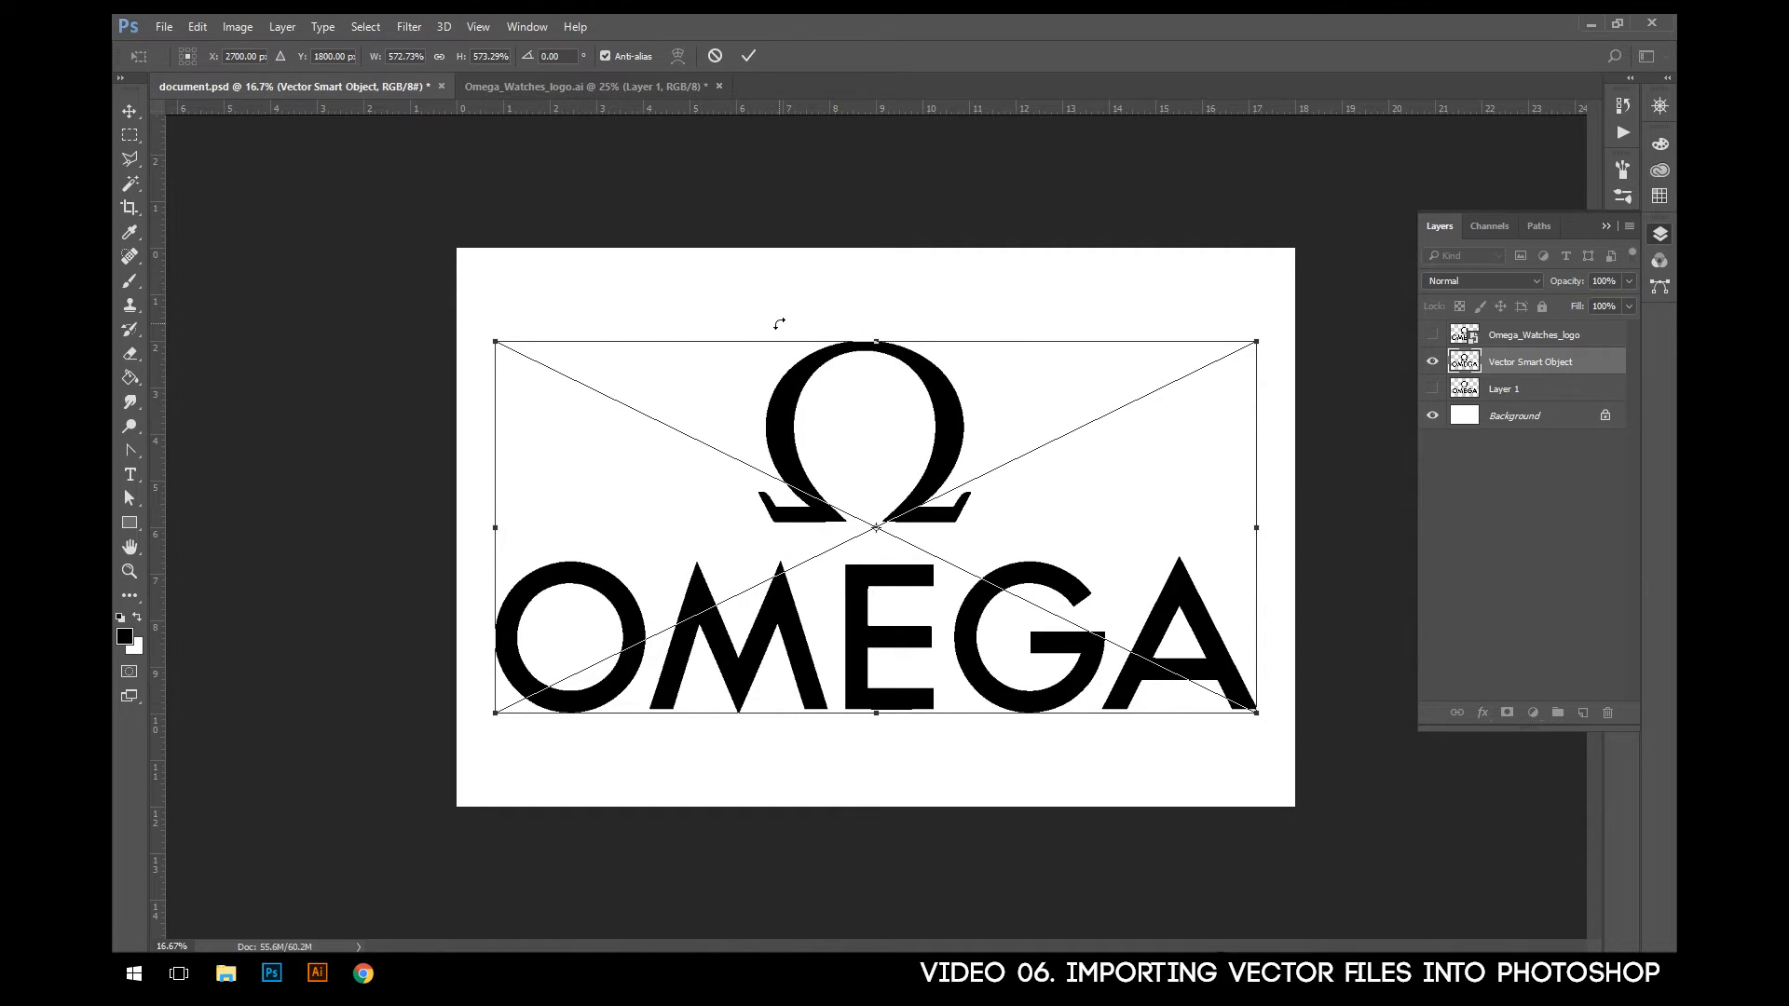
click(747, 55)
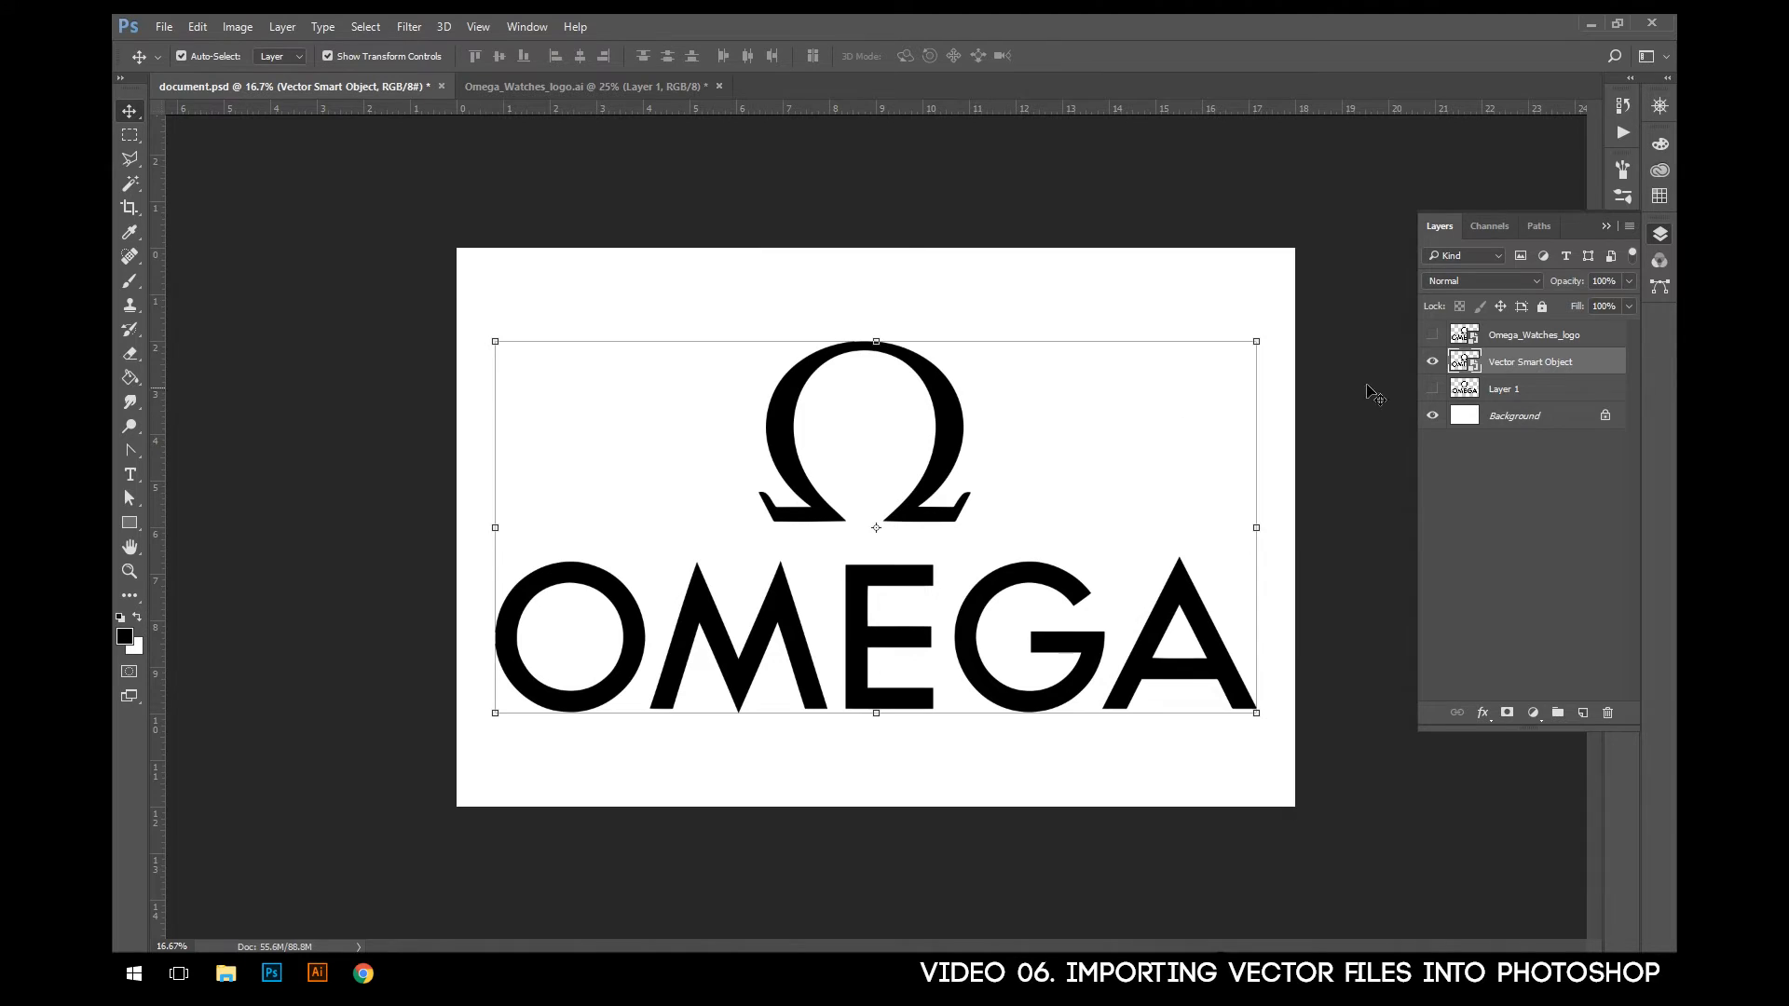
- Move the Vector Smart Object layer above Omega_Watches_logo and hide it
drag(1524, 359, 1483, 342)
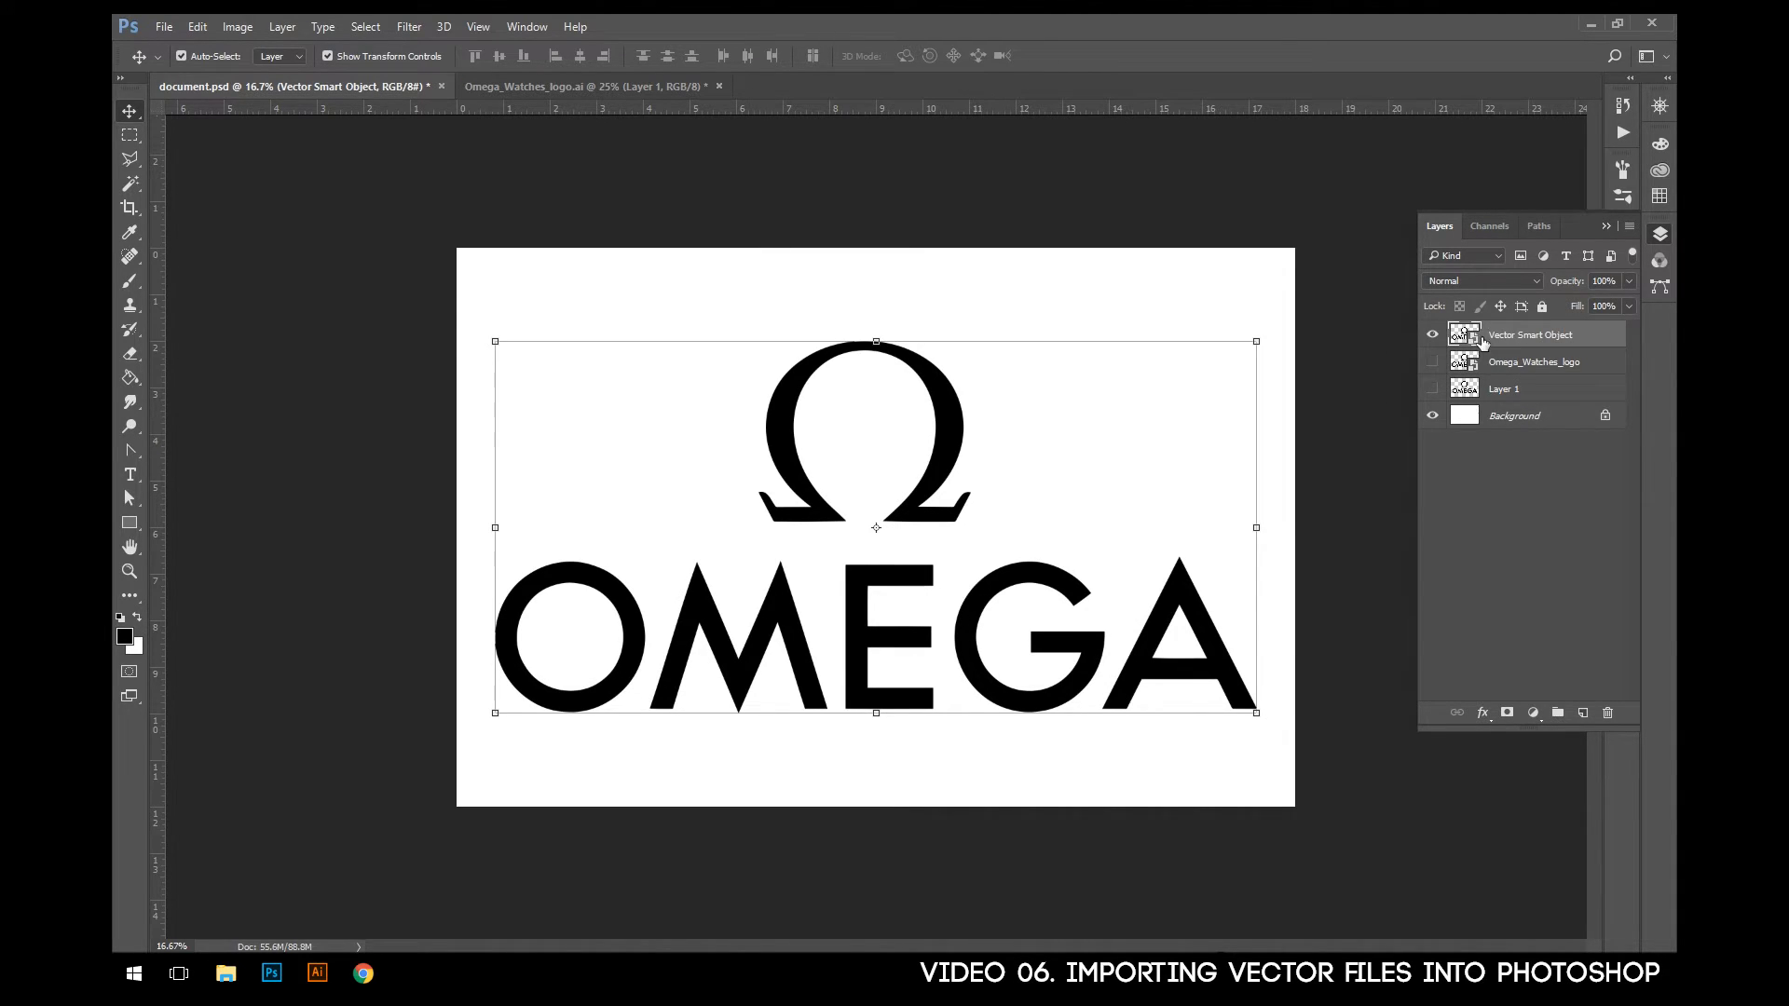
click(1433, 334)
- Switch to Illustrator and float its window at a reduced size over Photoshop, with the logo in view and part of the Photoshop canvas exposed
click(317, 973)
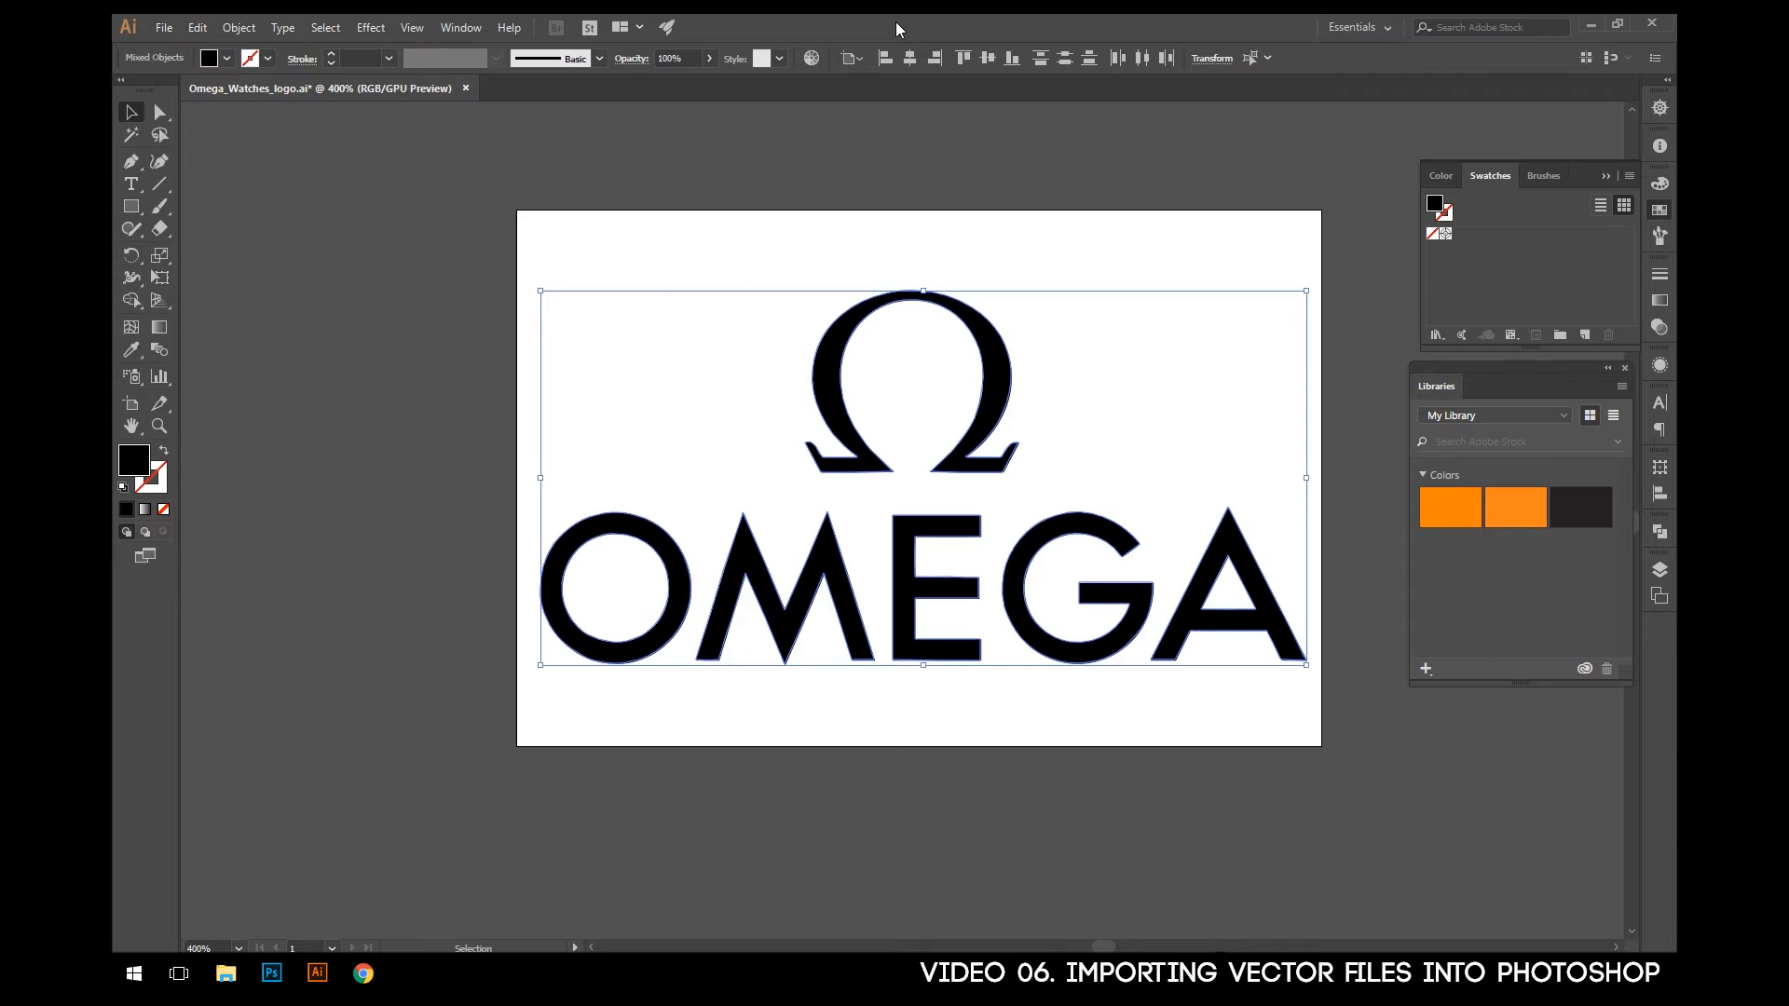
drag(876, 26, 941, 126)
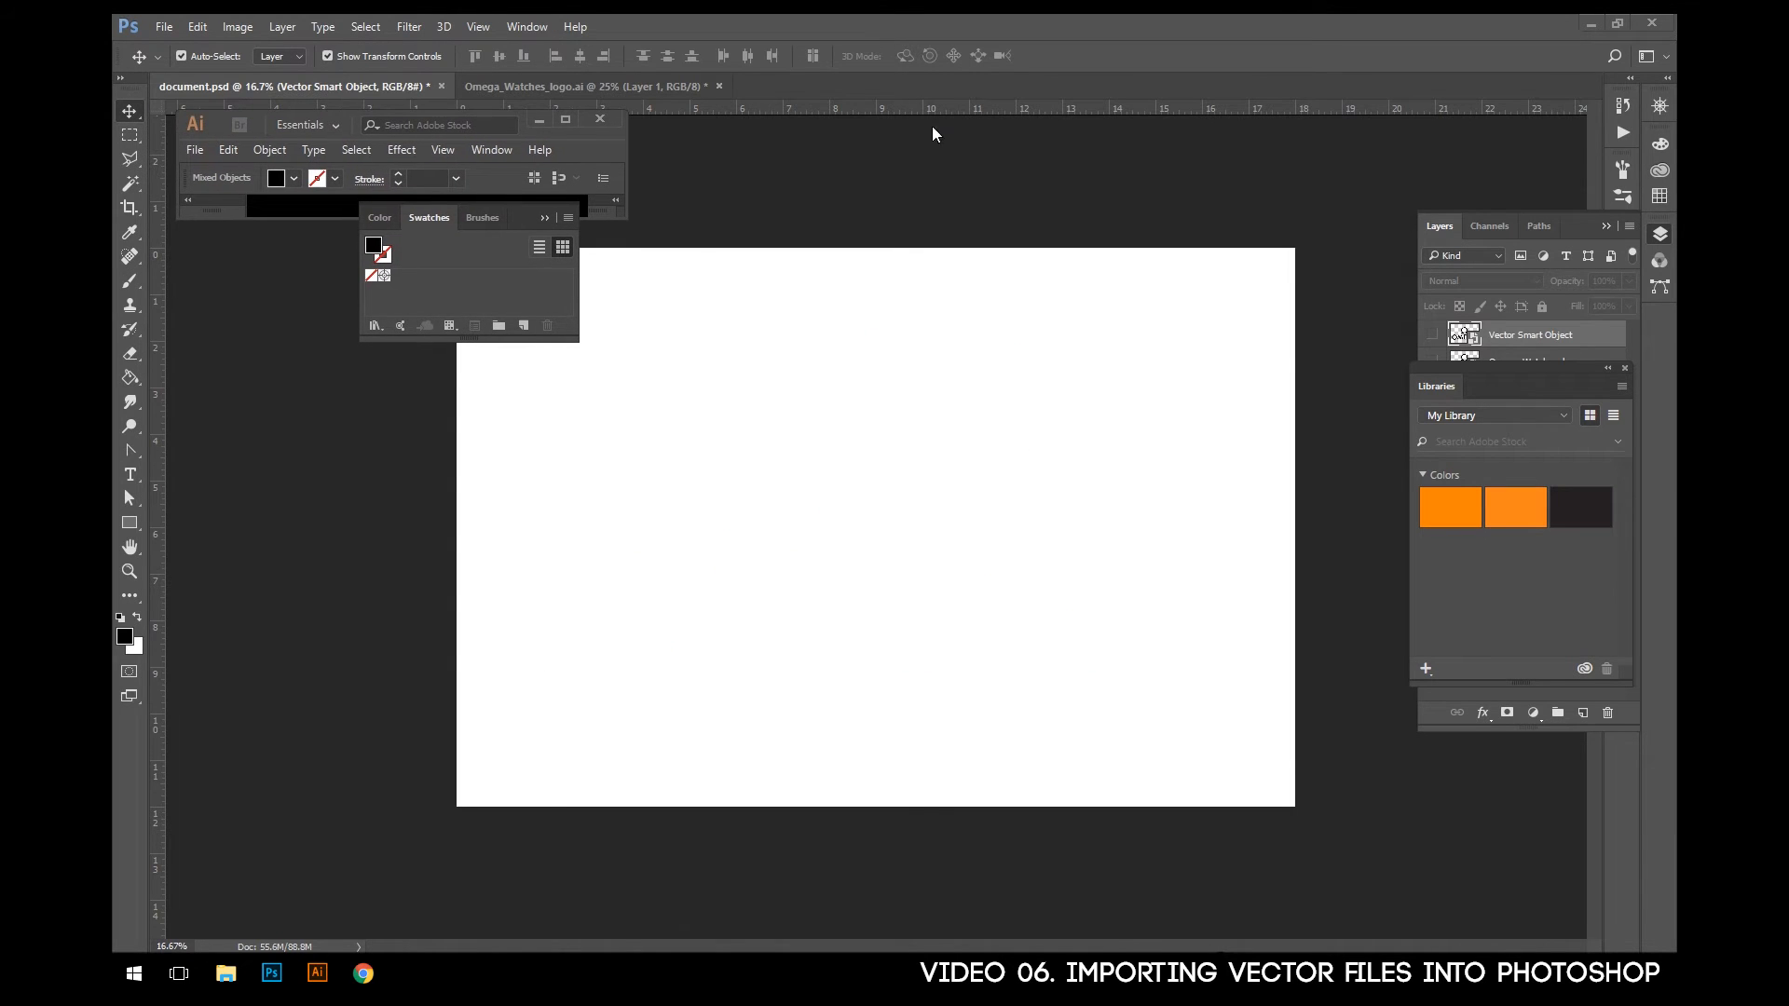
drag(624, 217, 1114, 847)
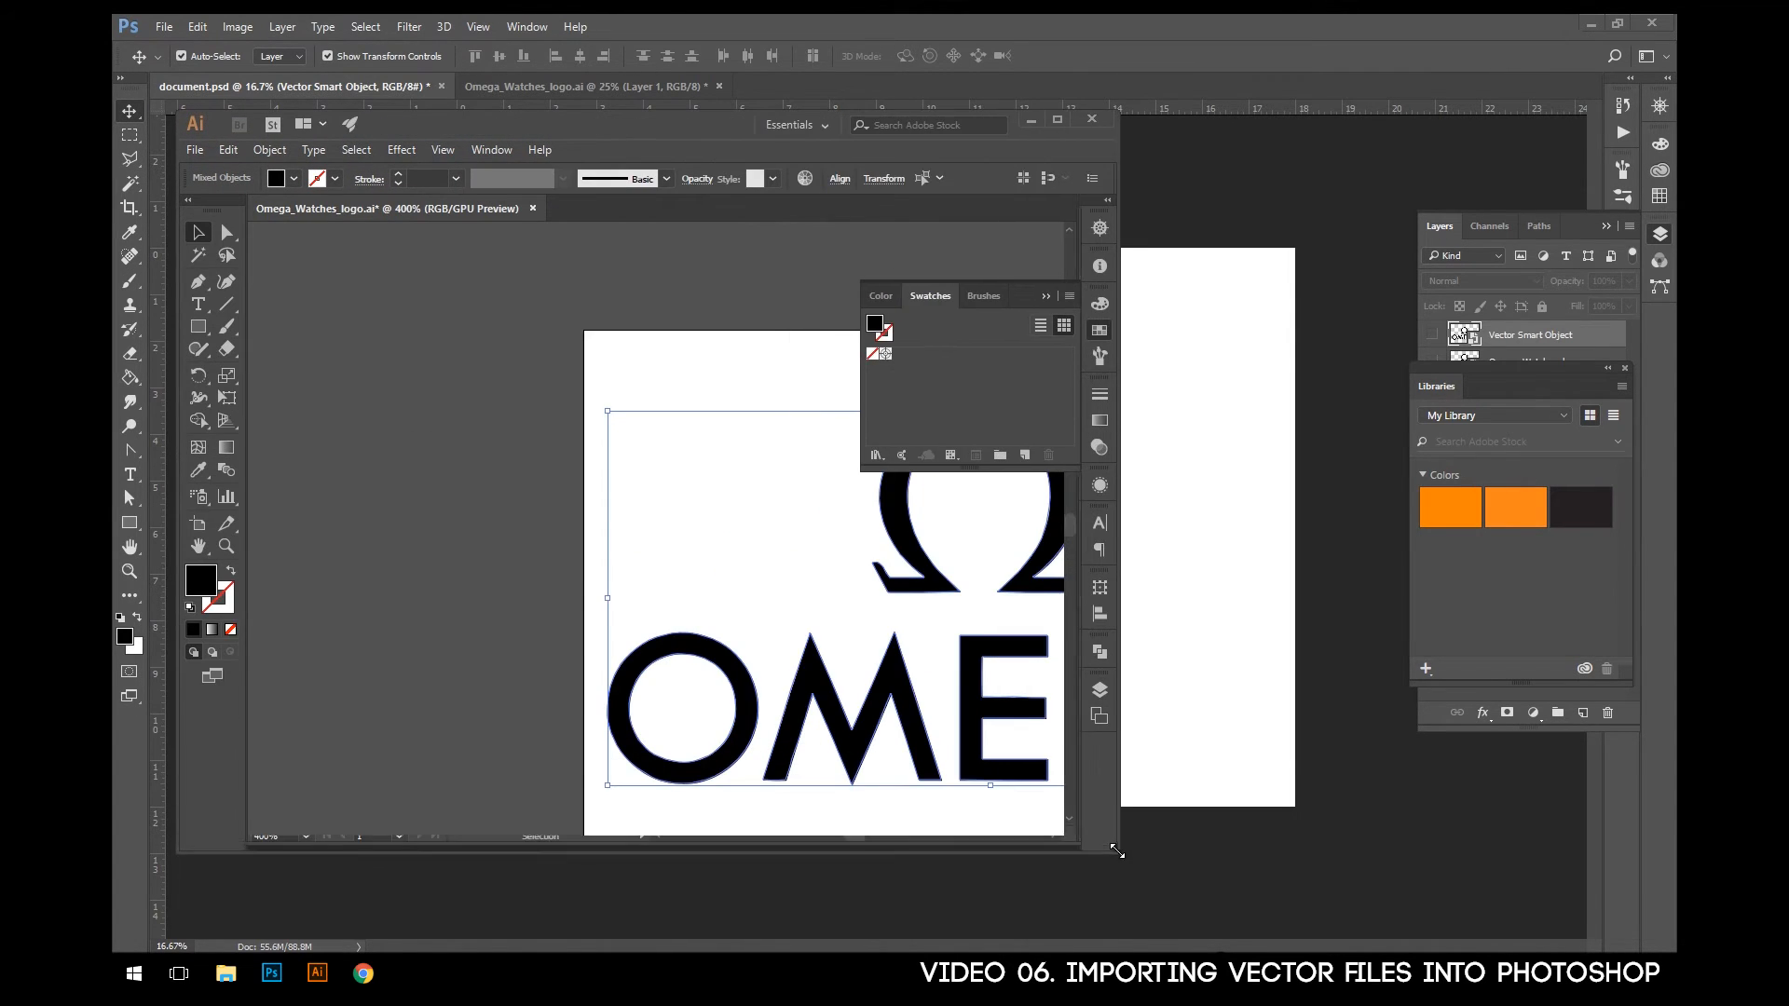
drag(918, 280, 996, 304)
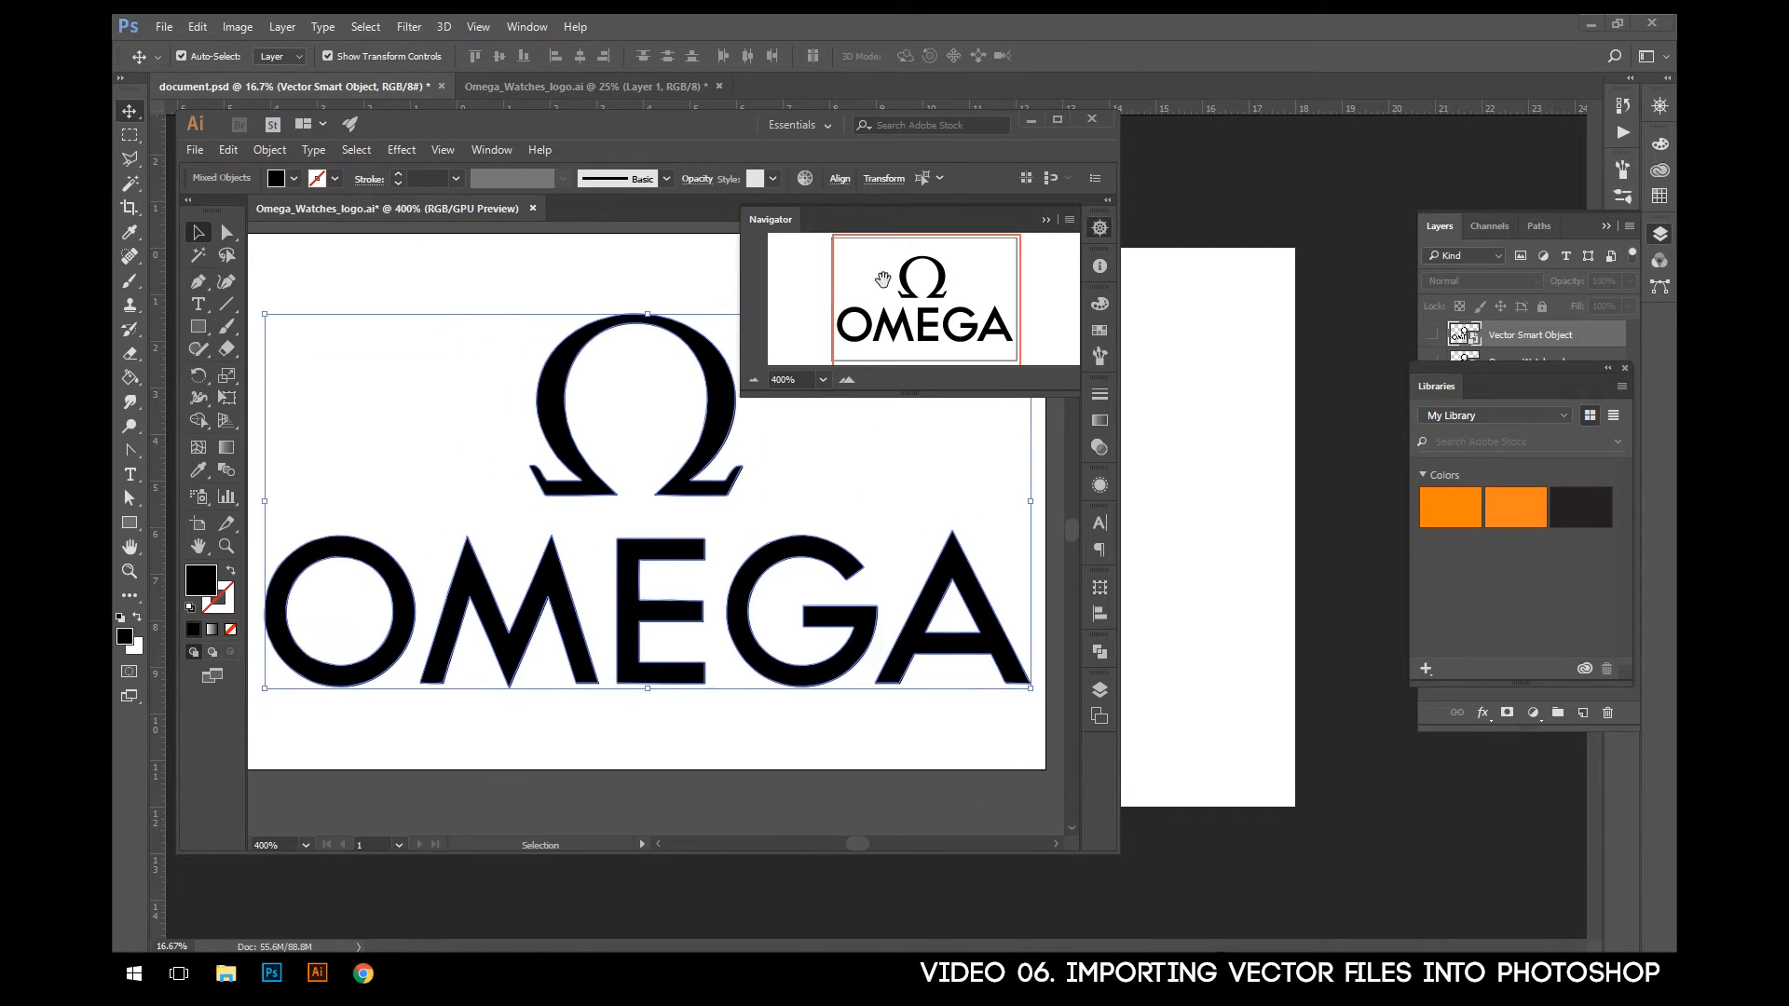
drag(605, 135, 1020, 127)
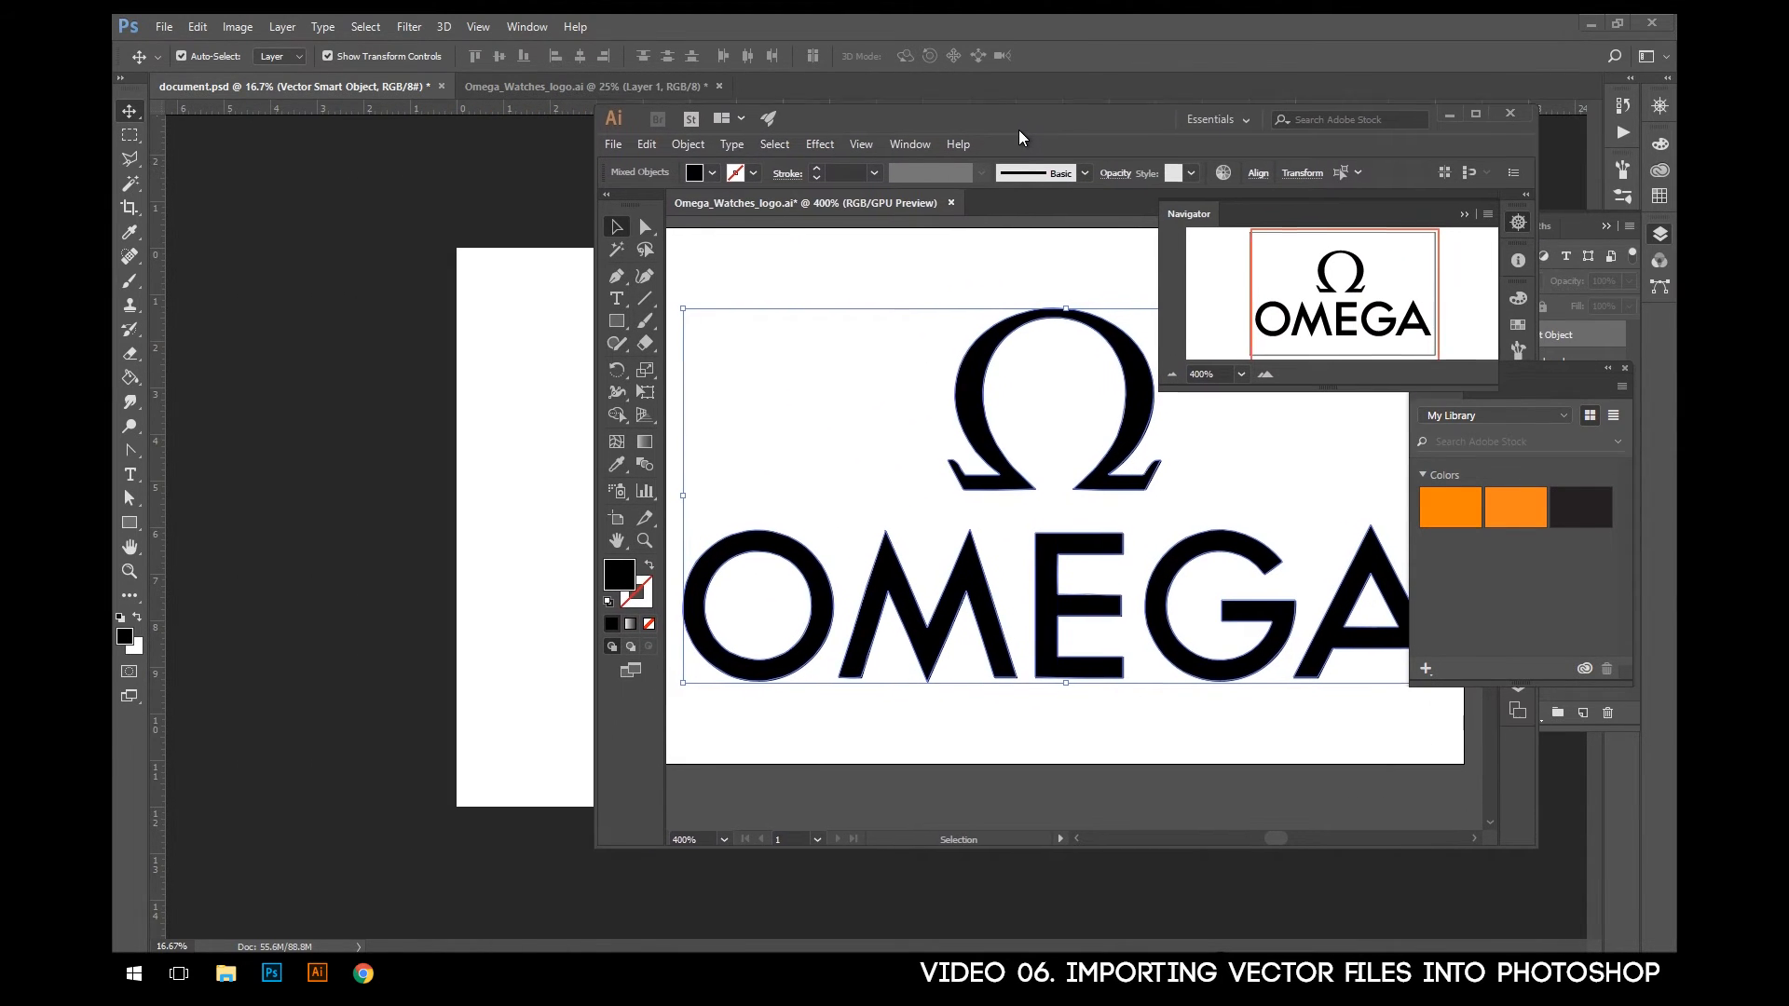
- Transfer the selected logo directly from the Illustrator window onto the Photoshop canvas, enlarge it to about 590%, centre it, and commit the placement
drag(943, 372, 550, 425)
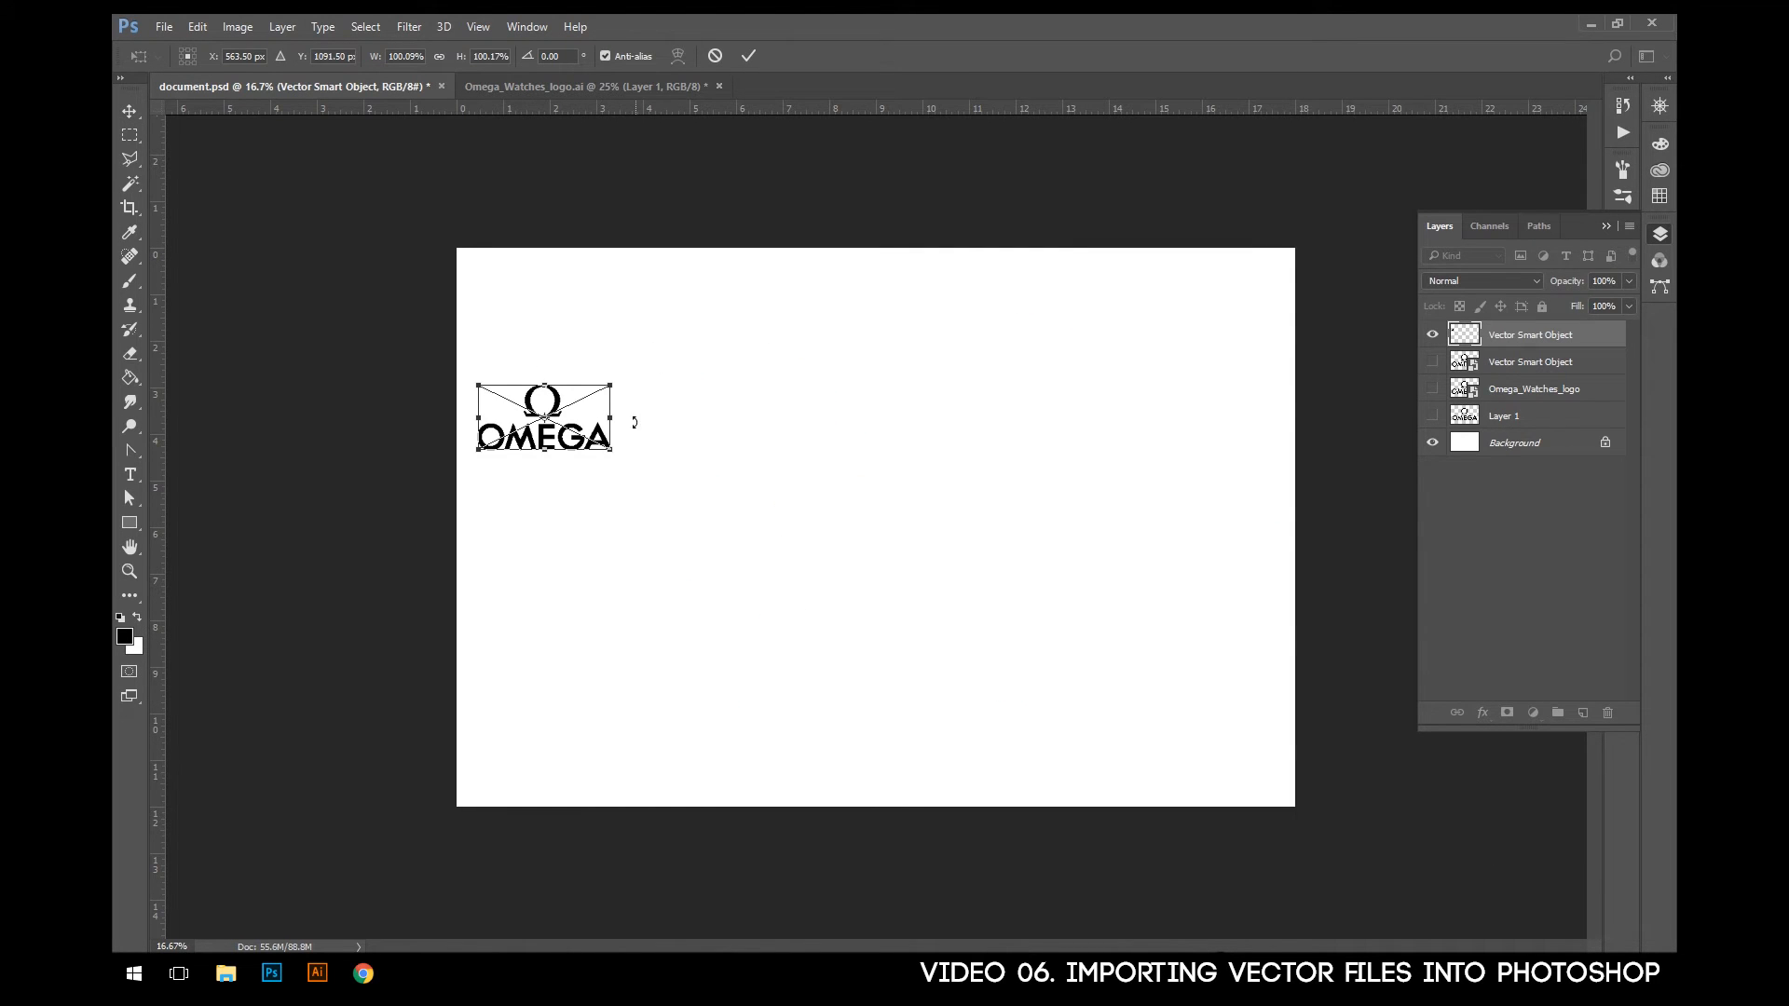
drag(612, 451, 1247, 800)
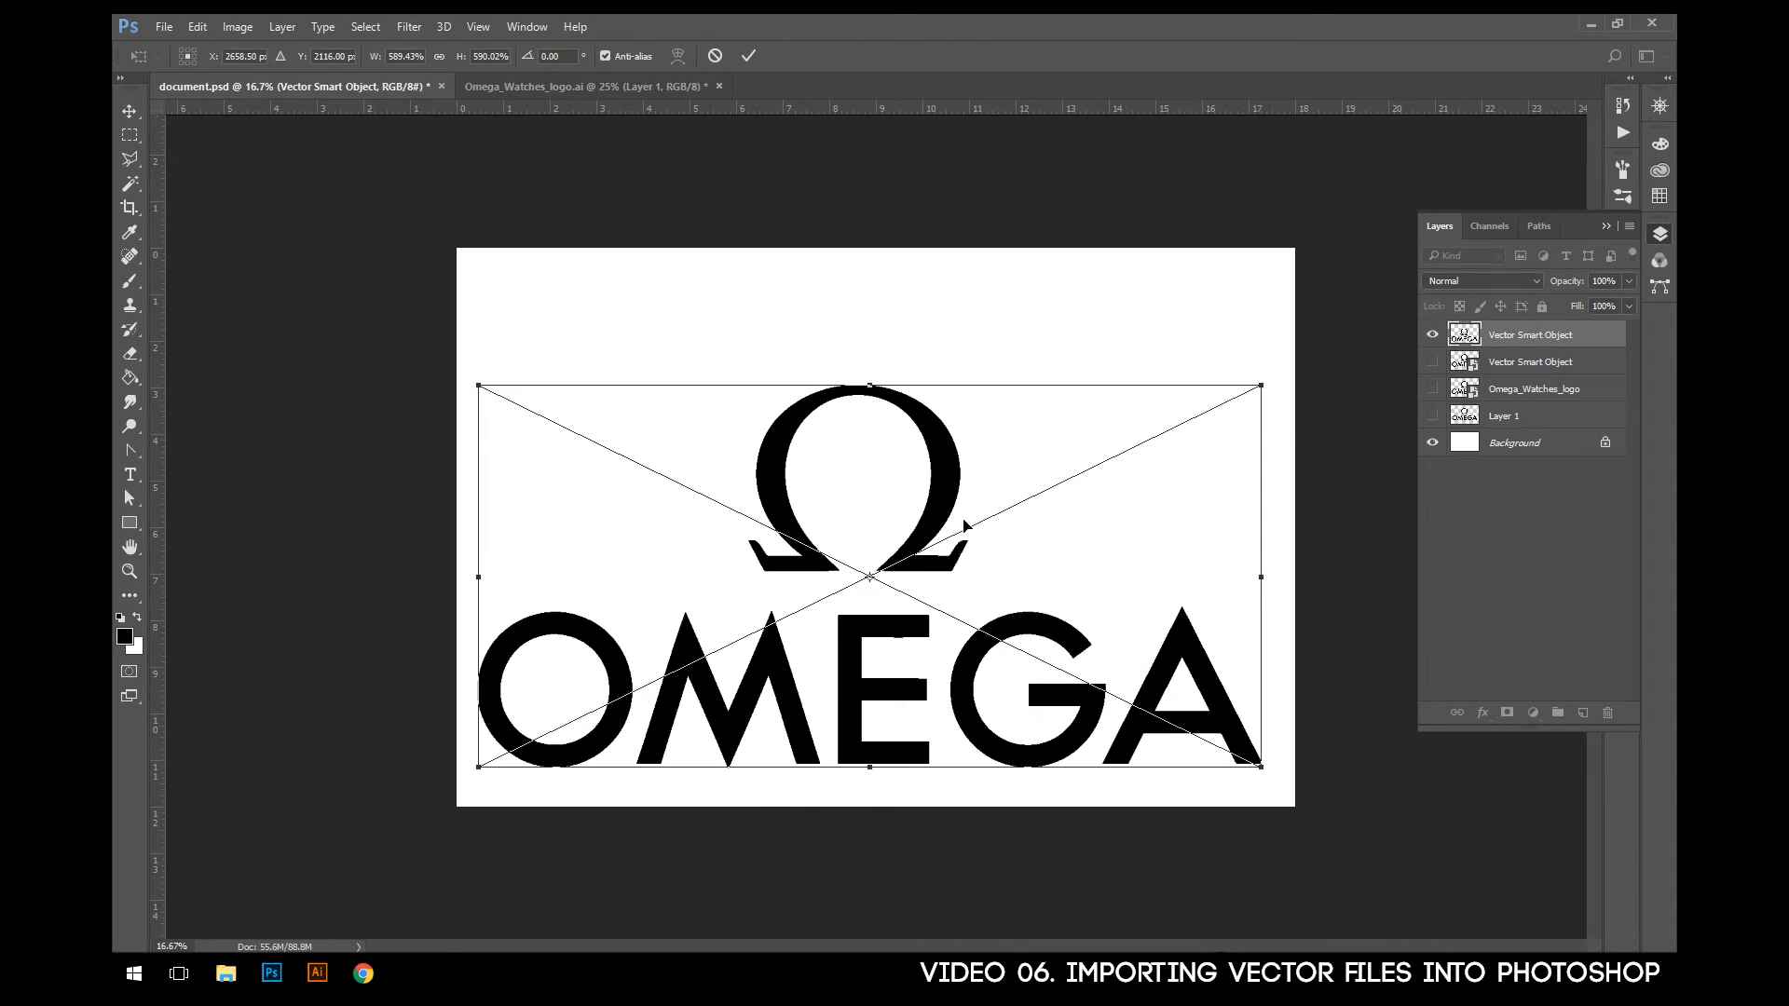
drag(862, 664, 868, 622)
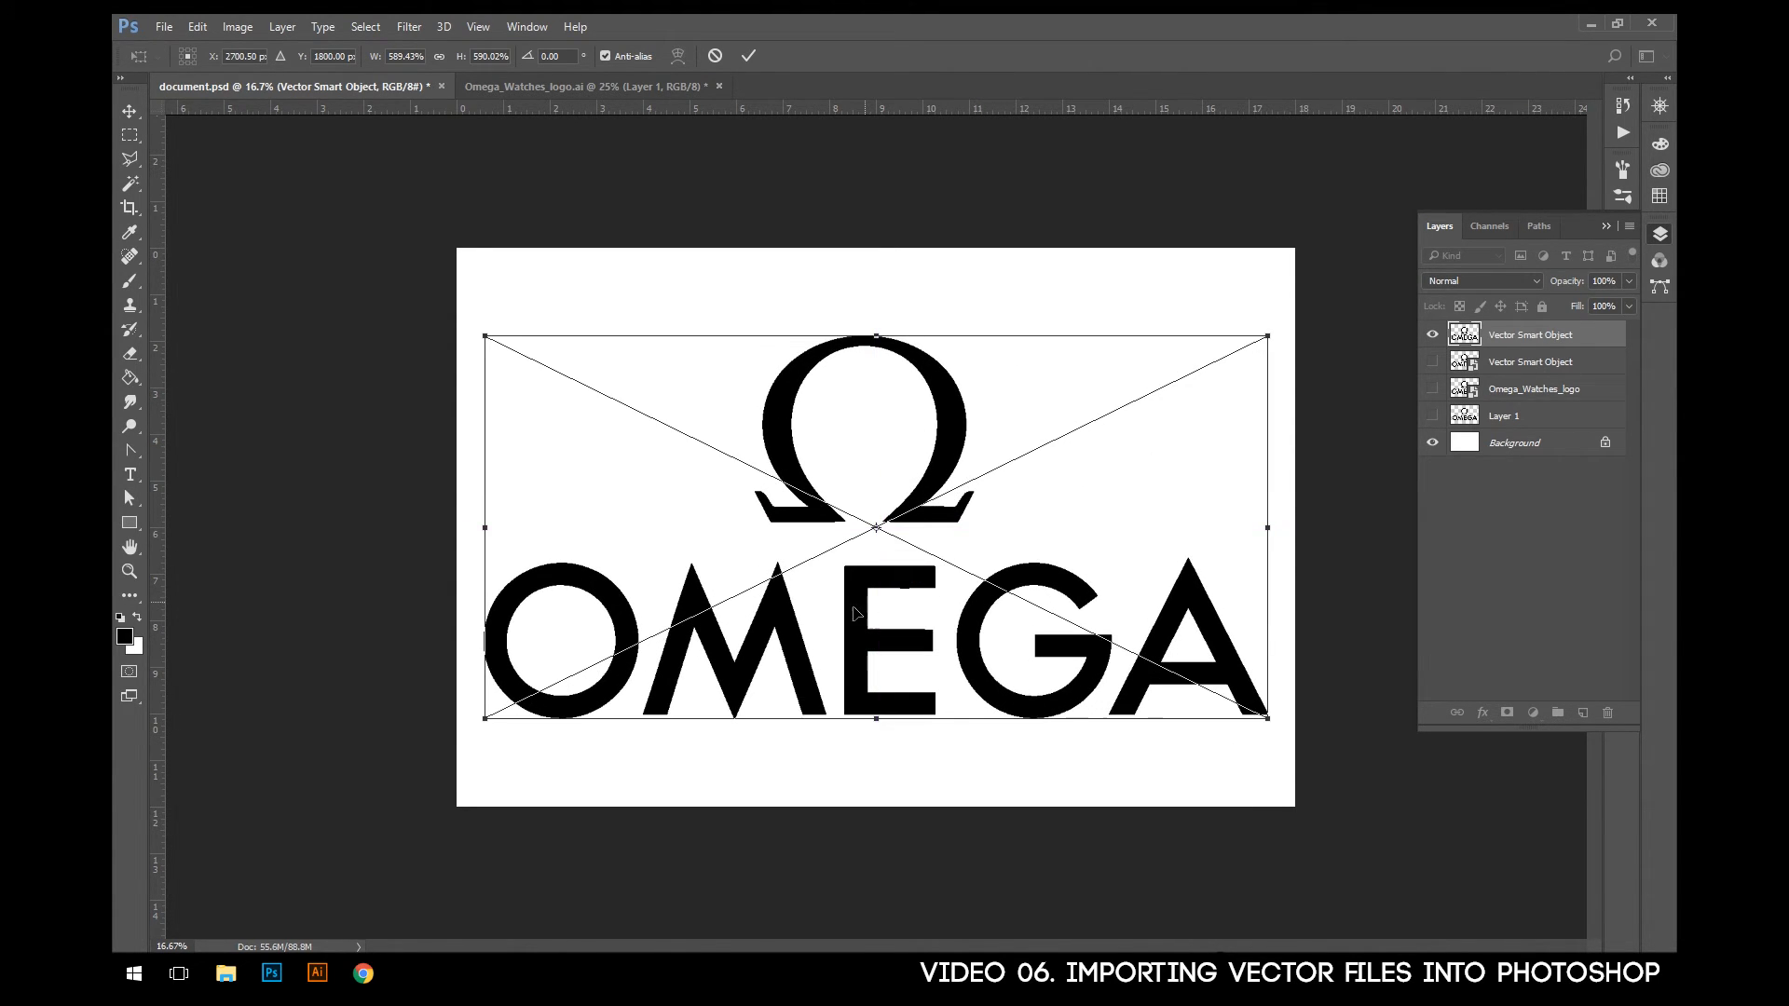
key(Return)
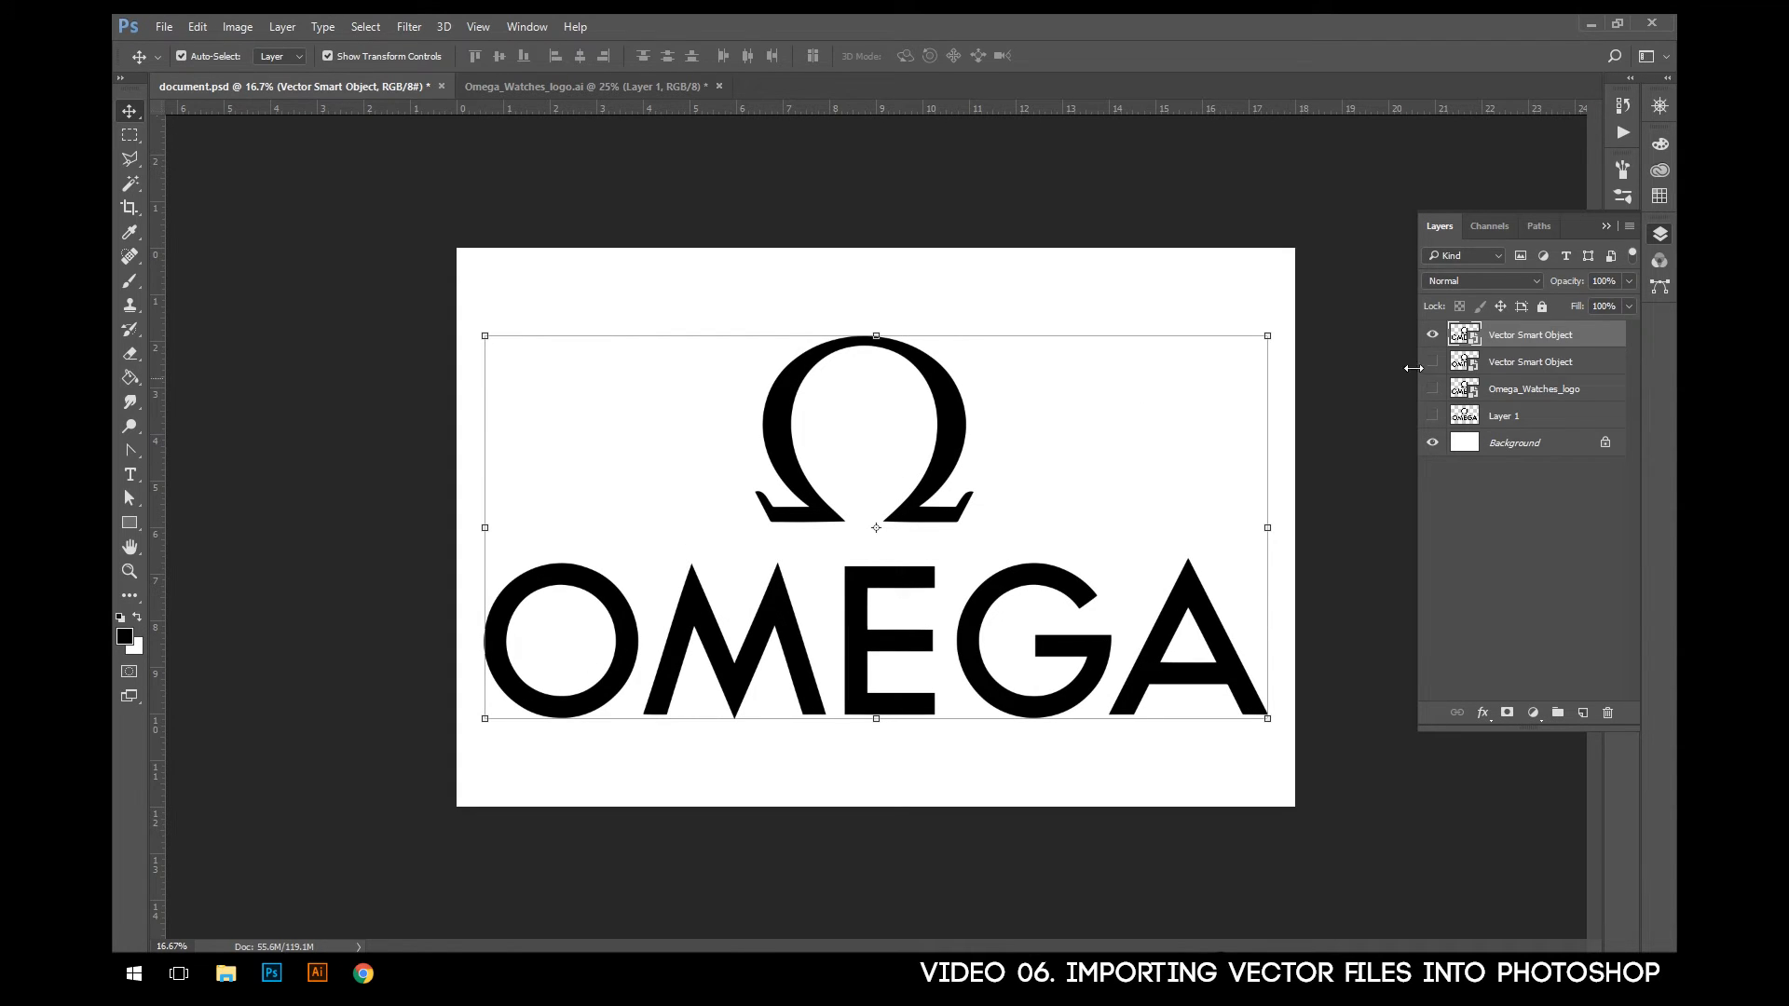